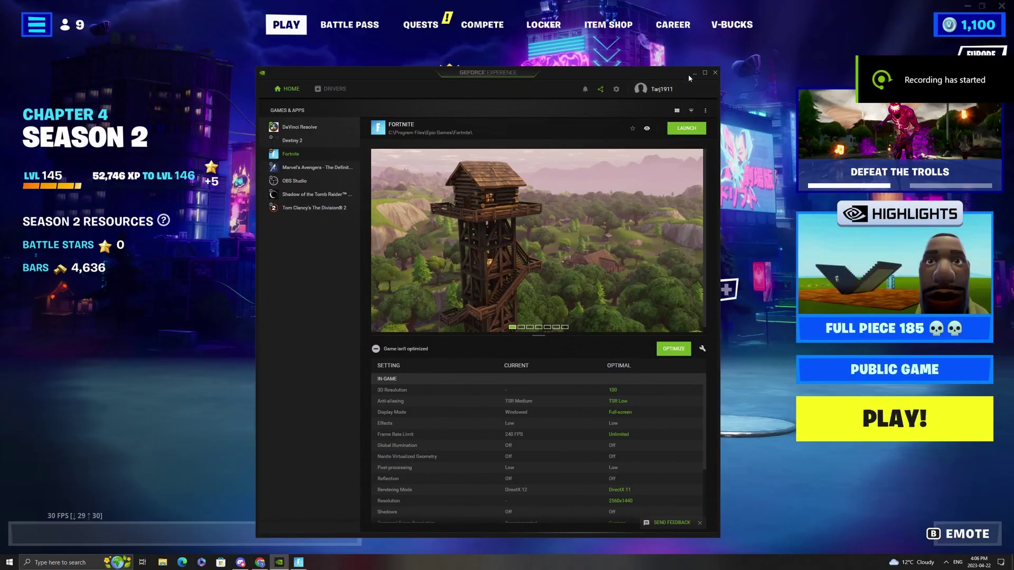
# Step: Close the GeForce Experience overlay on the Fortnite lobby, then open and dismiss Windows search
pyautogui.click(689, 73)
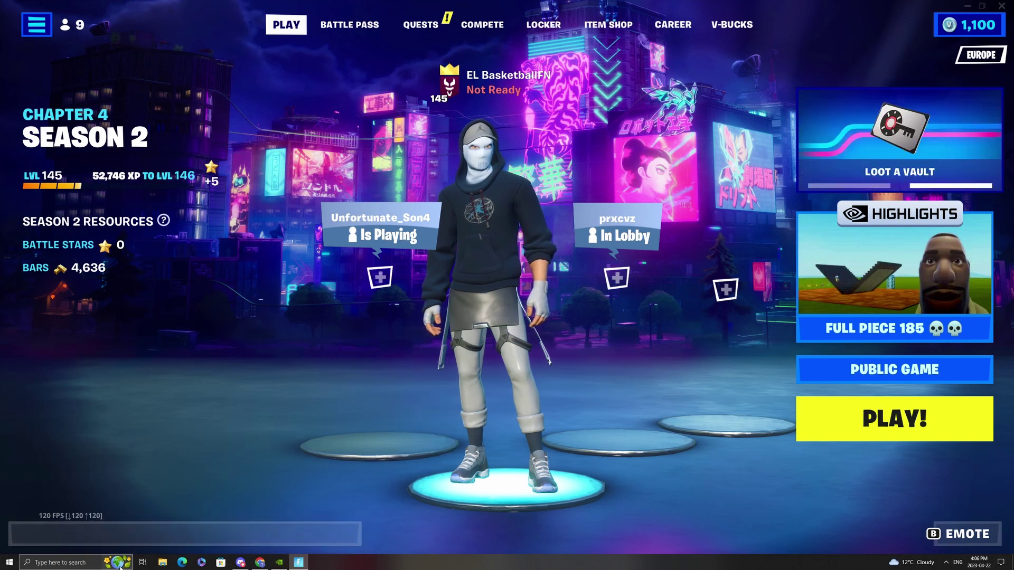
pyautogui.click(92, 559)
pyautogui.click(485, 567)
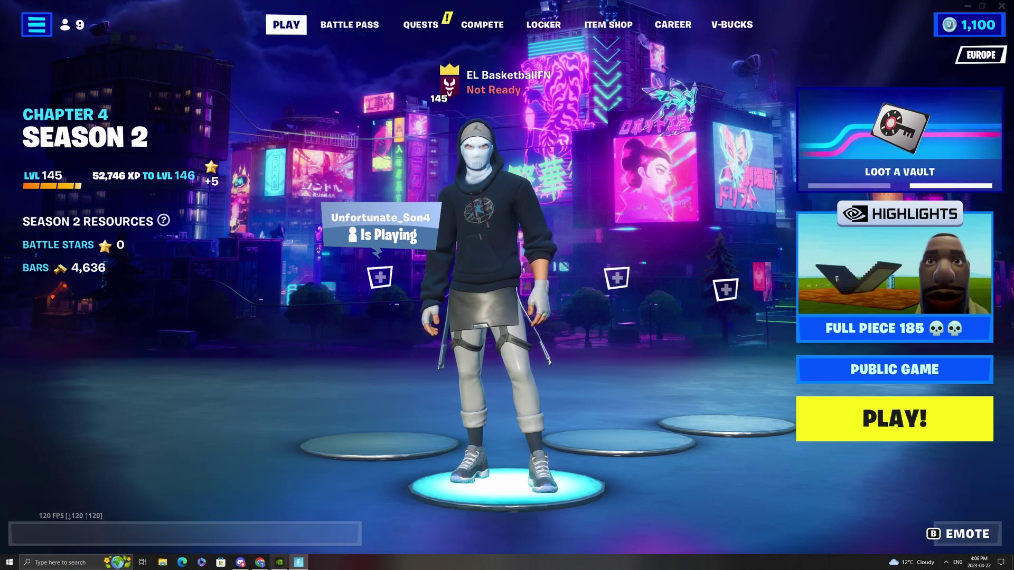
# Step: Search Windows for 'ivinci' and launch DaVinci Resolve from the best match
pyautogui.click(72, 561)
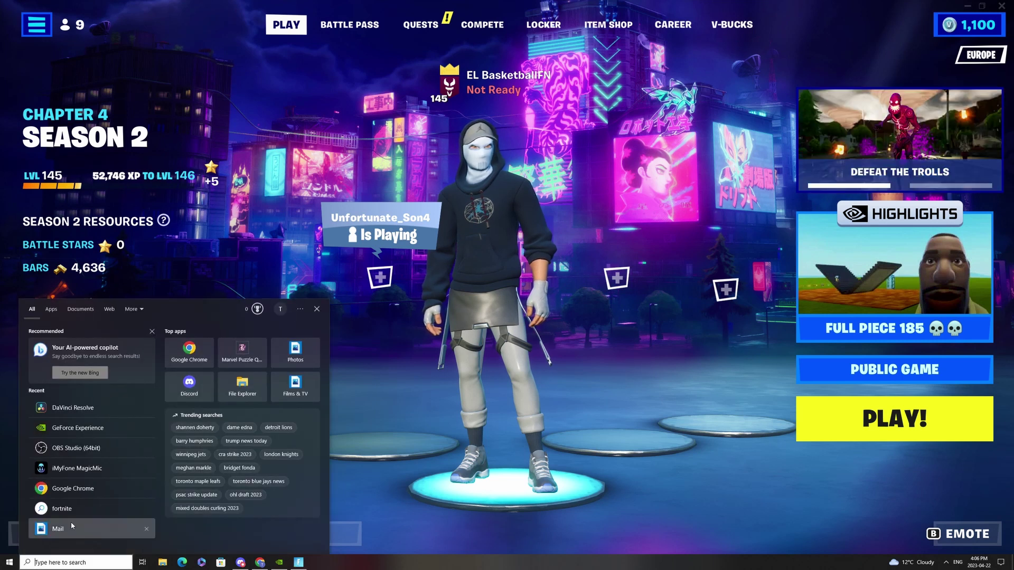
pyautogui.write('divi')
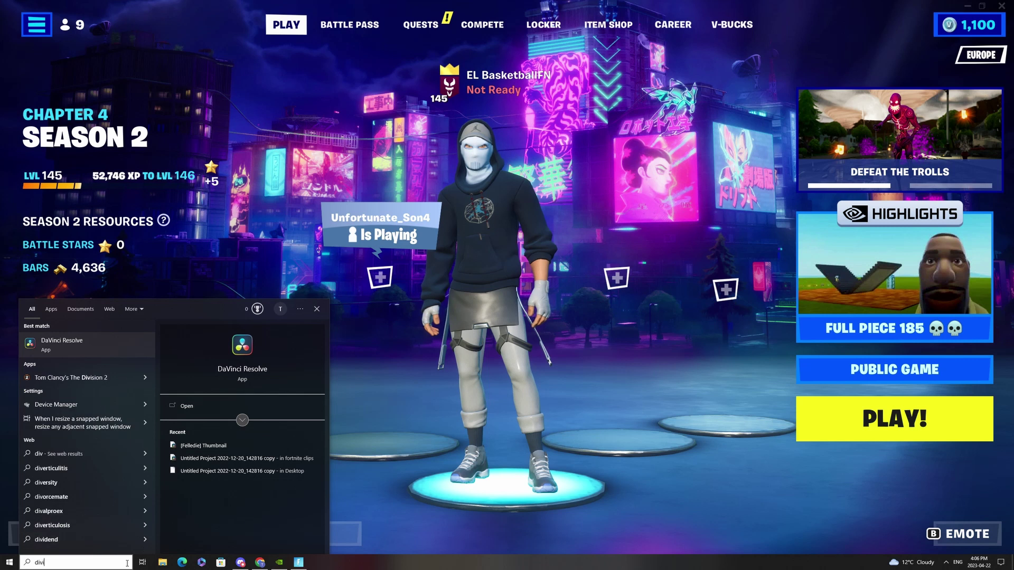
pyautogui.write('nci')
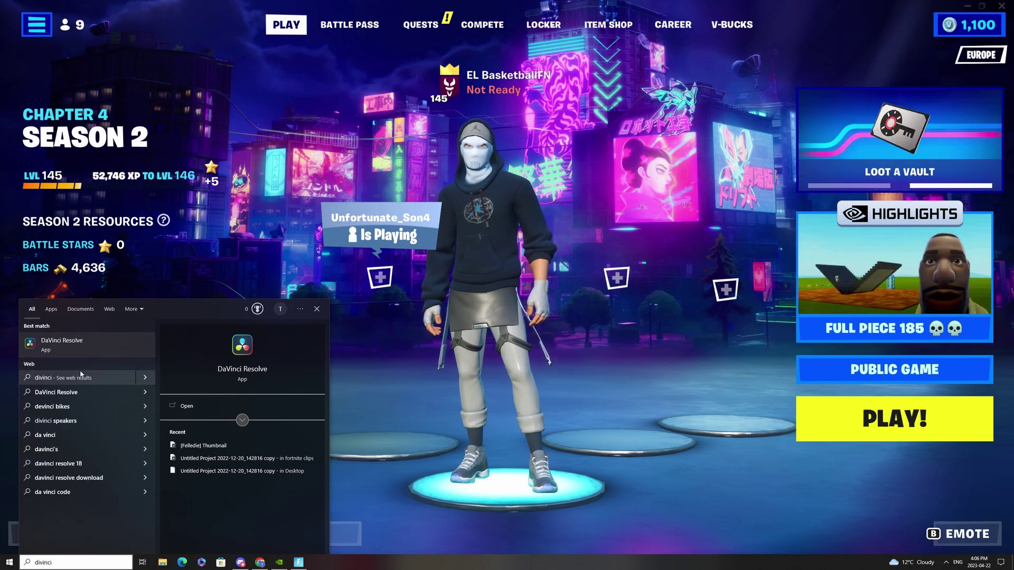
pyautogui.click(132, 353)
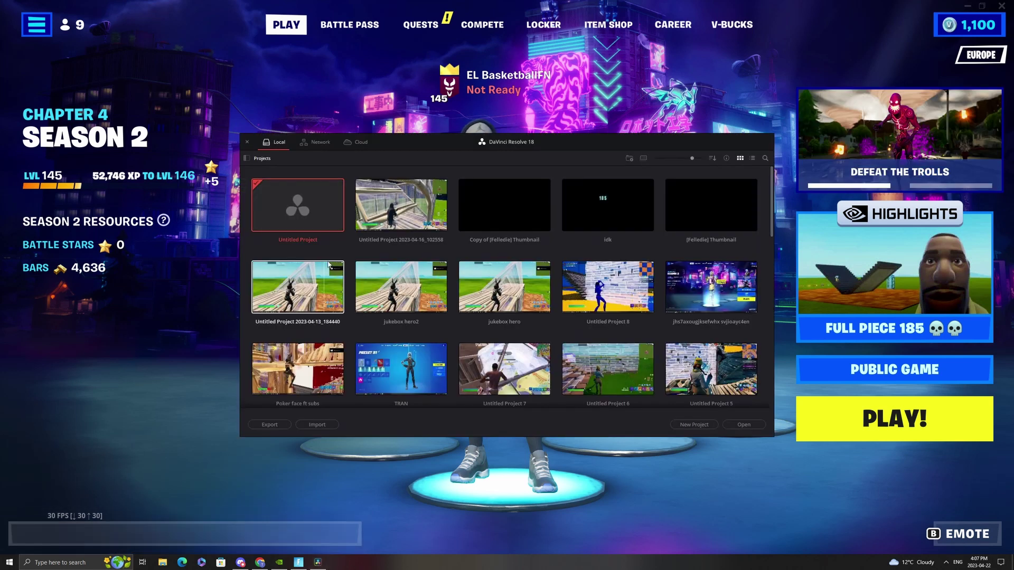
# Step: Open Untitled Project, leave Project Settings unchanged, and switch to the Edit page
pyautogui.doubleClick(299, 210)
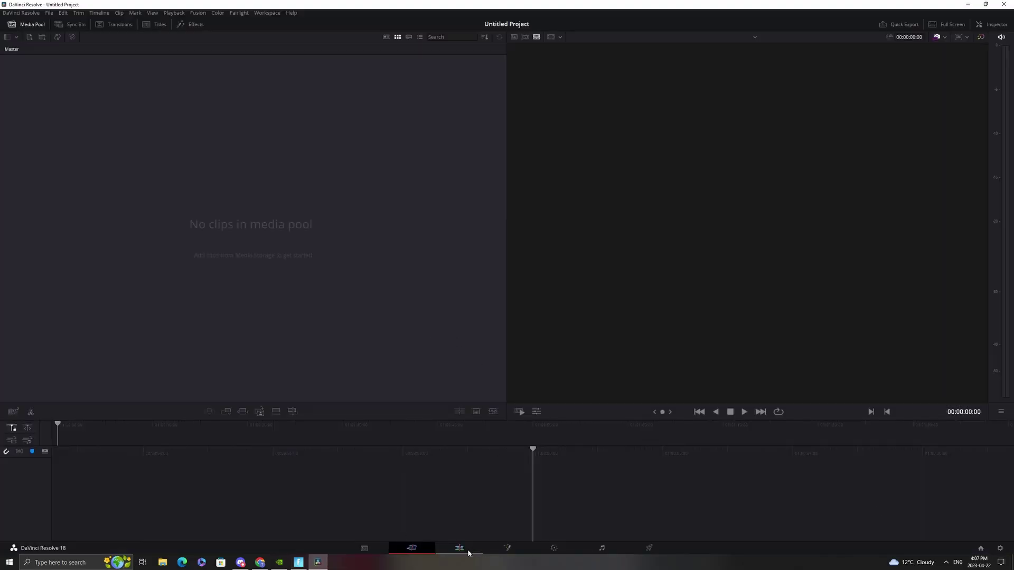
pyautogui.click(999, 549)
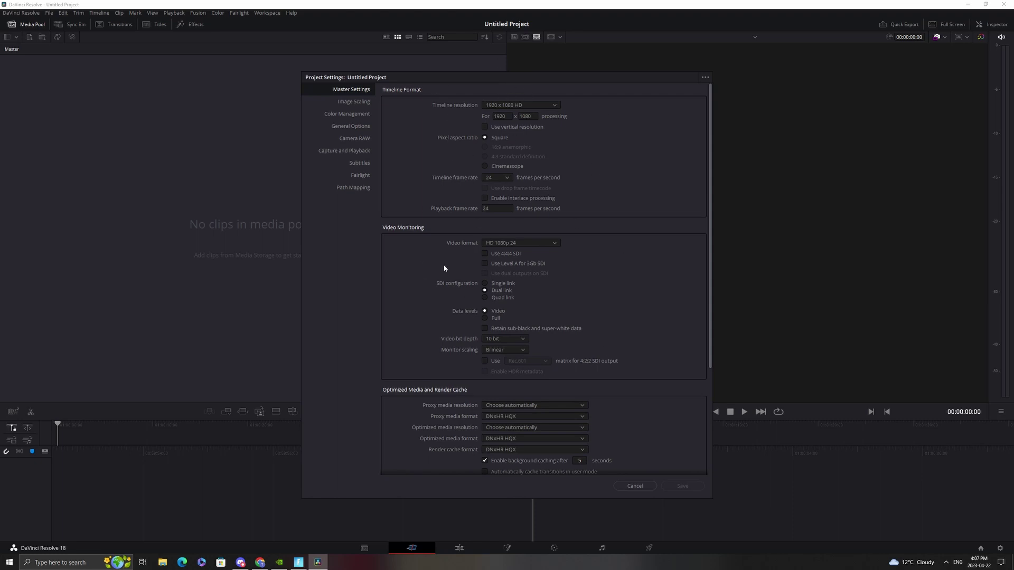
pyautogui.click(635, 486)
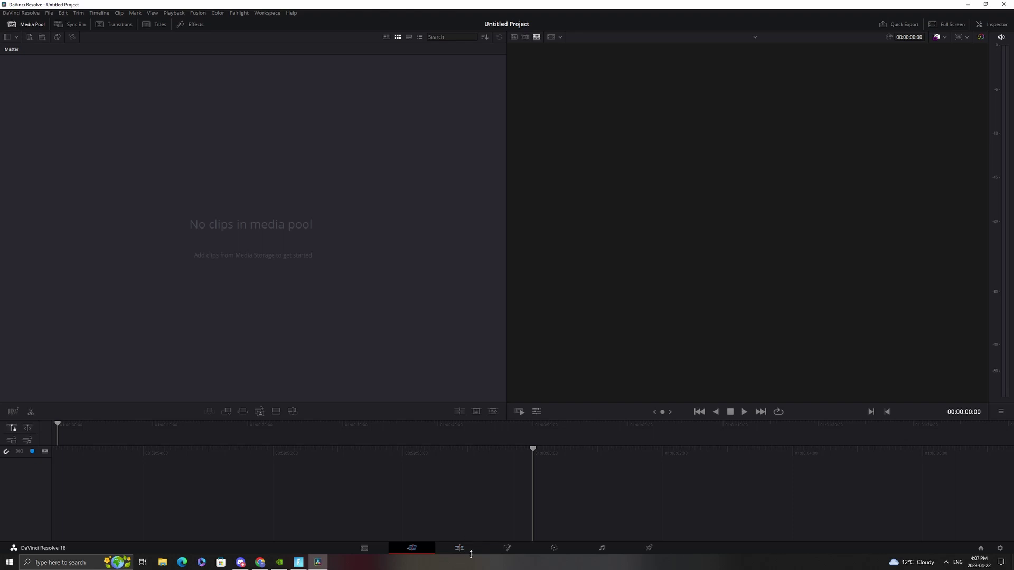
pyautogui.click(467, 553)
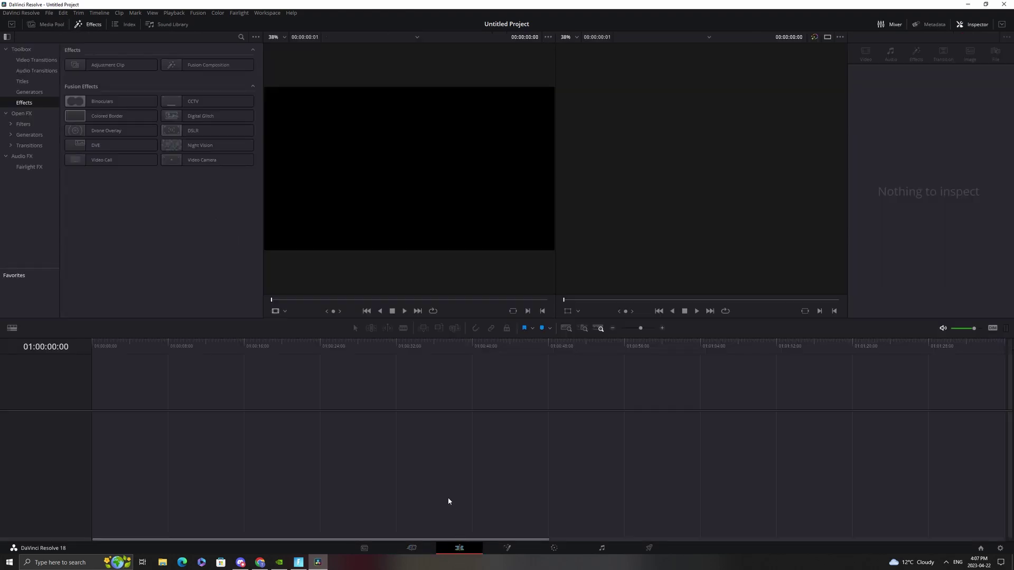
# Step: Drag Imagine-Dragons-Natural.mp3 from the Downloads folder onto the Audio 1 track
pyautogui.click(162, 563)
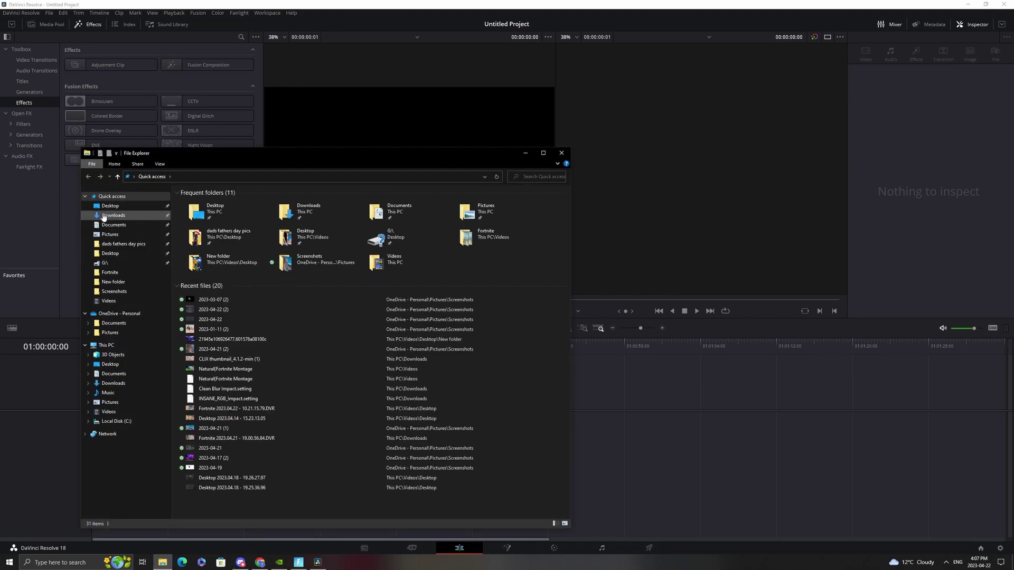
pyautogui.click(113, 215)
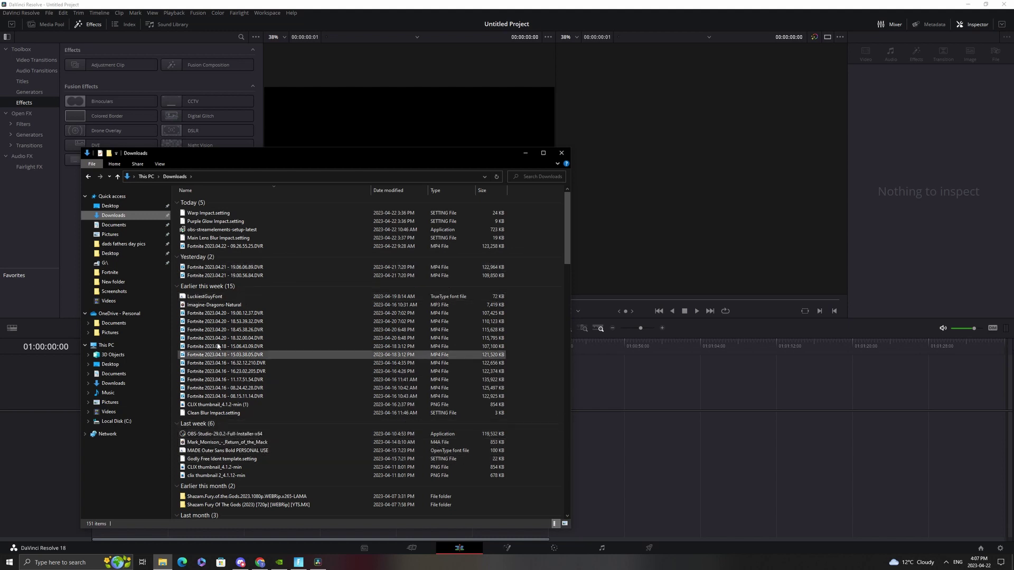
pyautogui.click(230, 305)
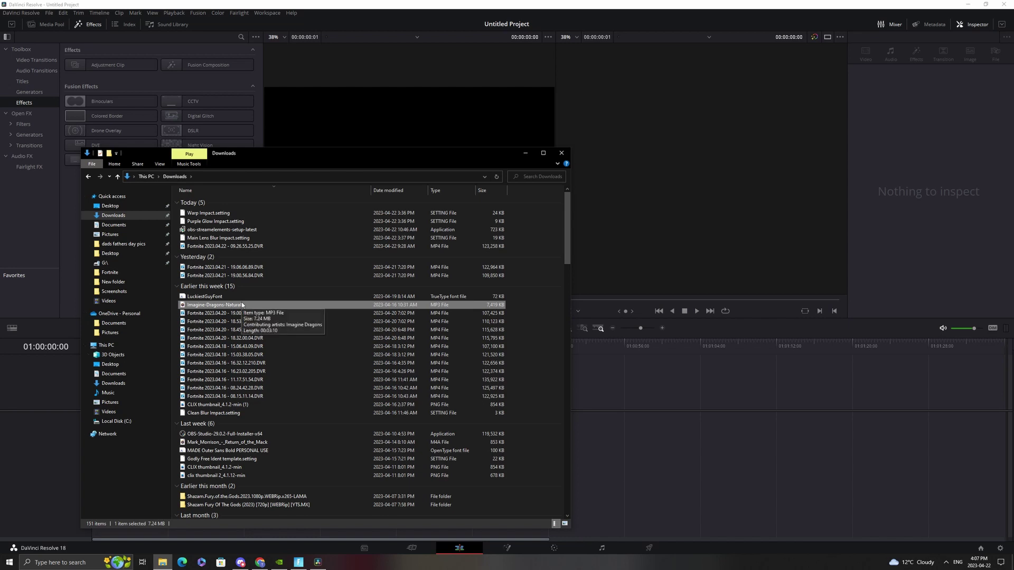
pyautogui.moveTo(244, 307); pyautogui.dragTo(767, 487)
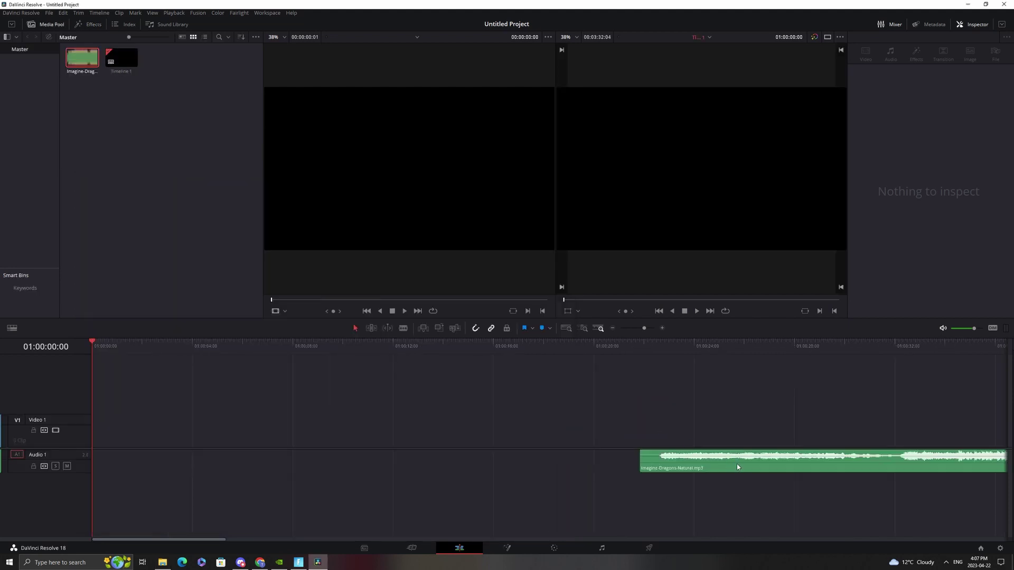
# Step: Align the song clip to 01:00:00:00 and play it, stopping at 01:00:18:19
pyautogui.moveTo(738, 467); pyautogui.dragTo(191, 467)
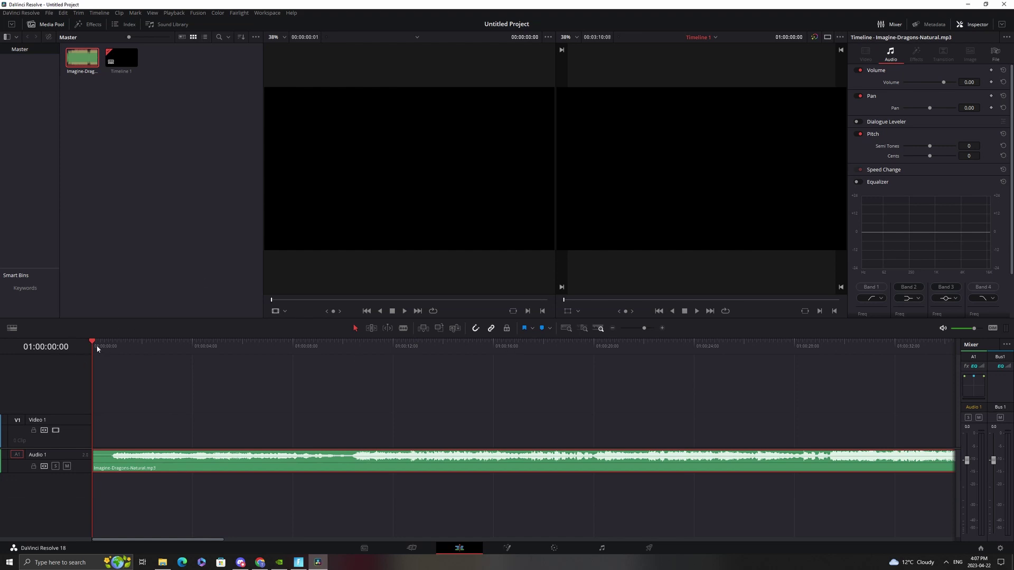
pyautogui.moveTo(98, 344); pyautogui.dragTo(50, 436)
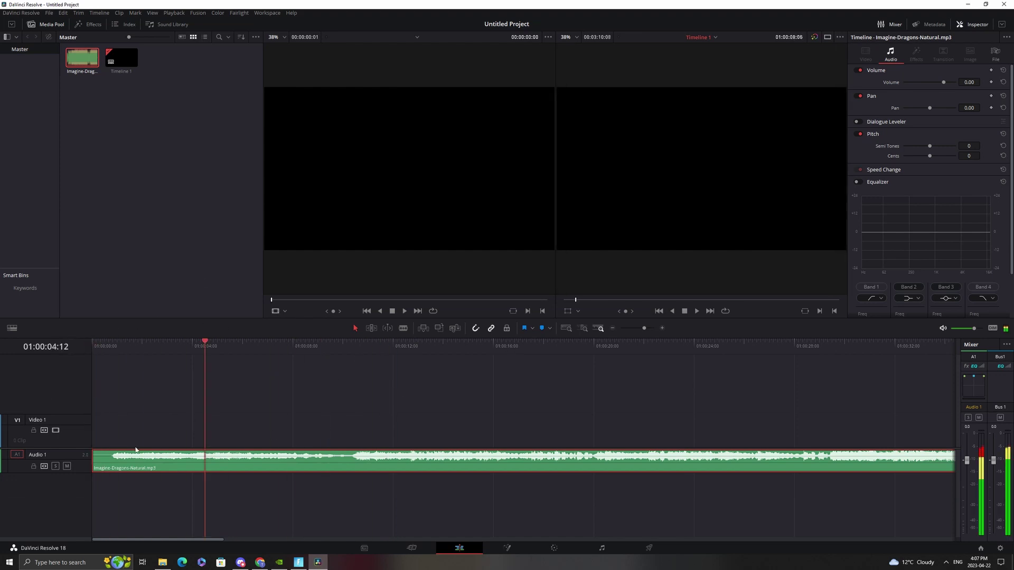
pyautogui.press('space')
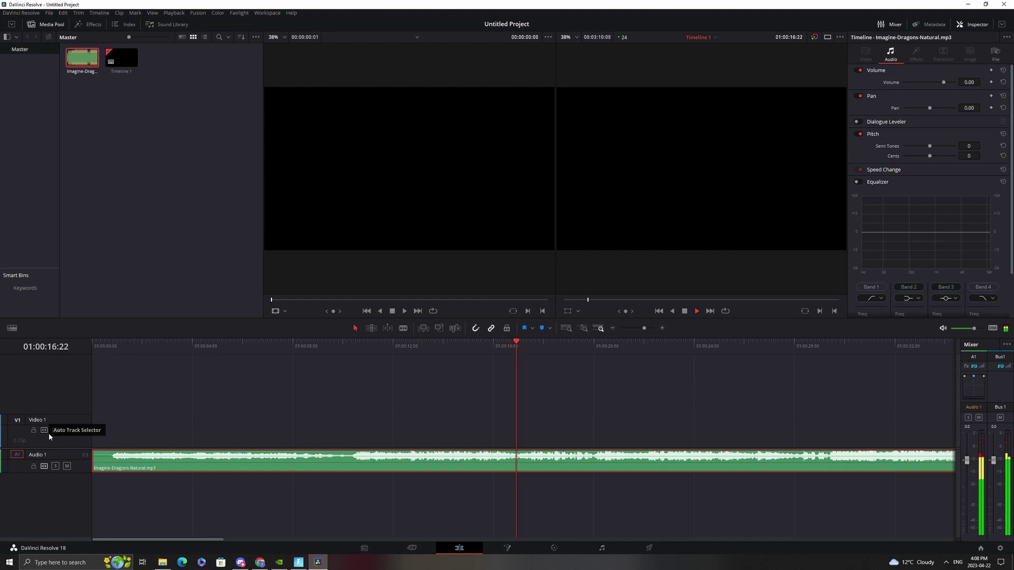
pyautogui.press('space')
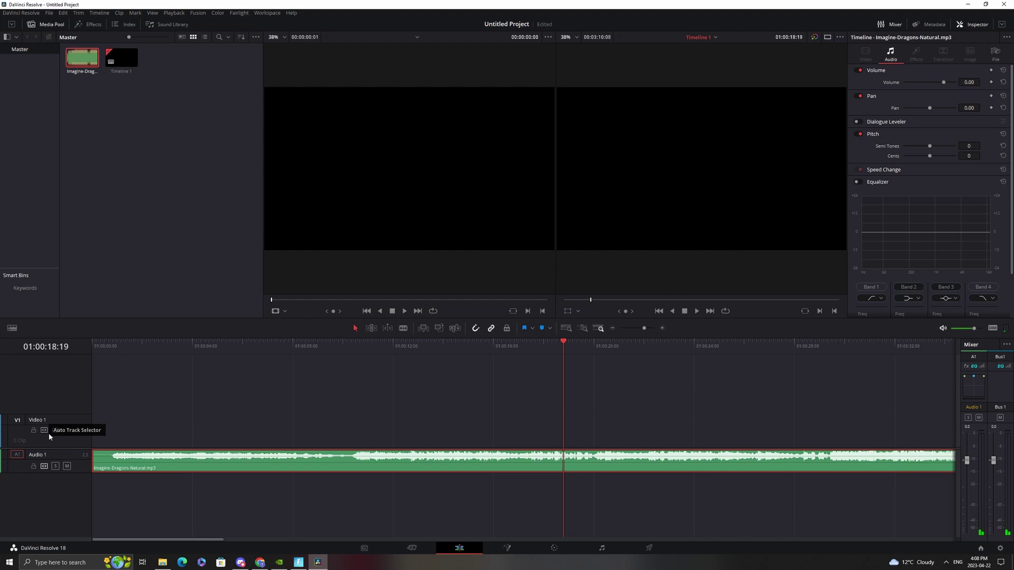
# Step: Split the song at 01:00:18:19, delete the opening part, and slide the rest to the start
pyautogui.hotkey('ctrl', 'b')
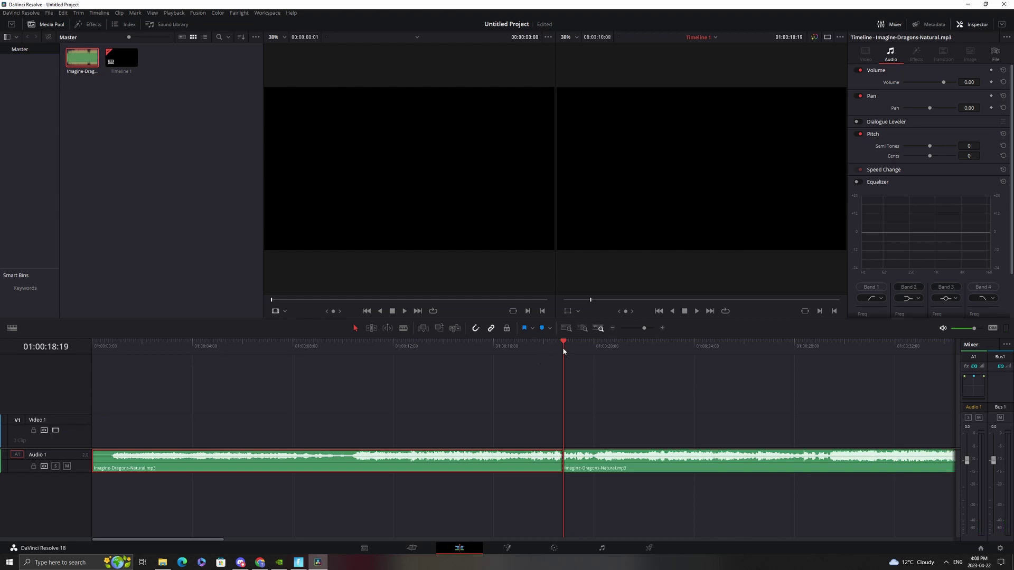
pyautogui.moveTo(563, 351); pyautogui.dragTo(295, 404)
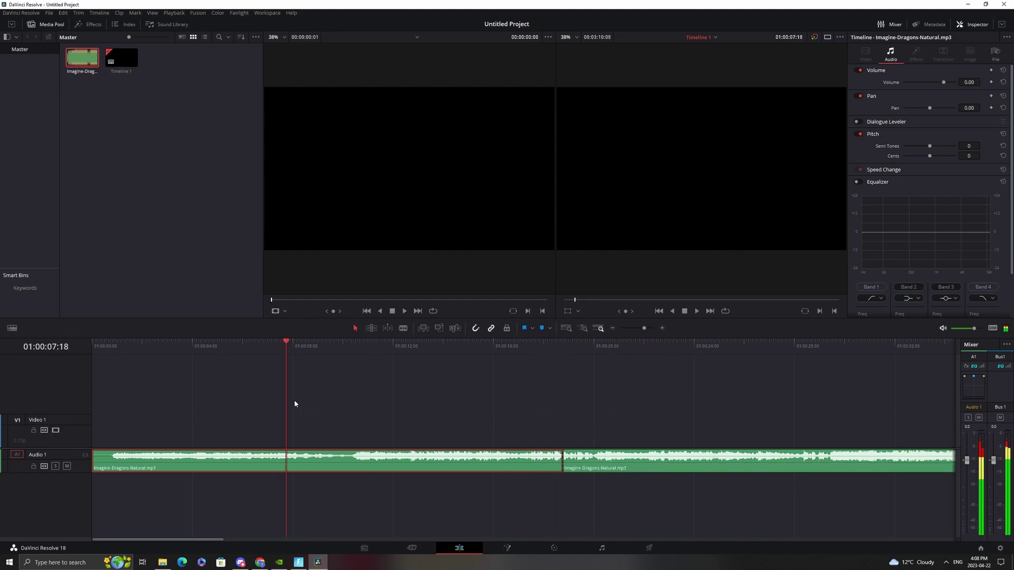
pyautogui.press('BackSpace')
pyautogui.moveTo(643, 469); pyautogui.dragTo(102, 460)
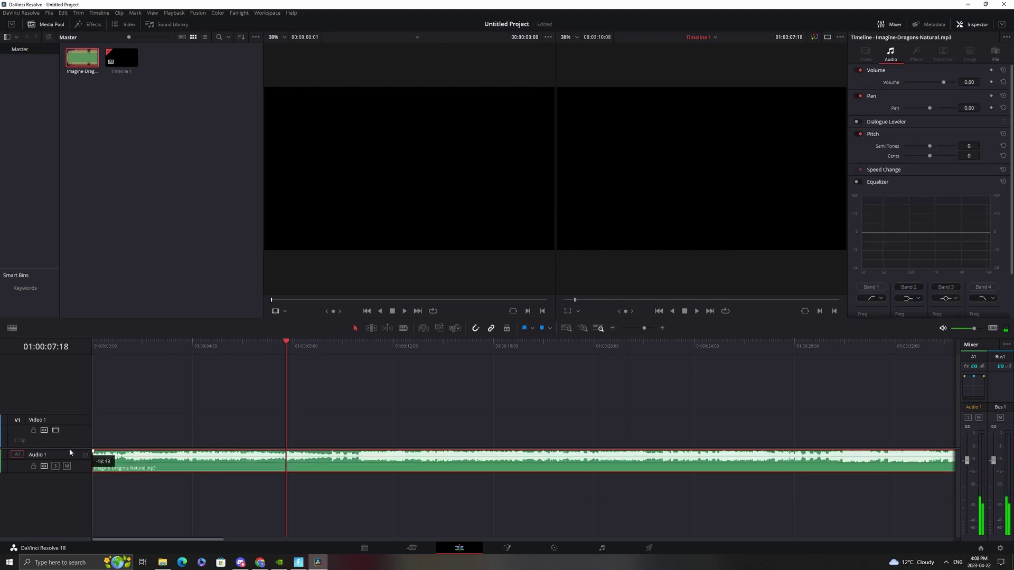
# Step: Play the trimmed song, split it at 01:00:22:02, and delete the part before the cut
pyautogui.press('Home')
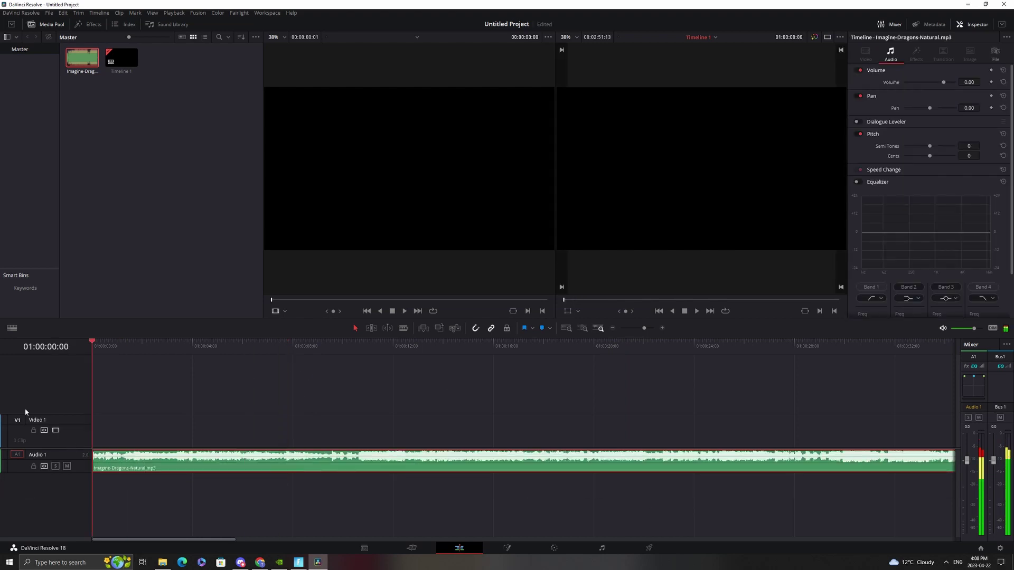
pyautogui.press('space')
pyautogui.press('b')
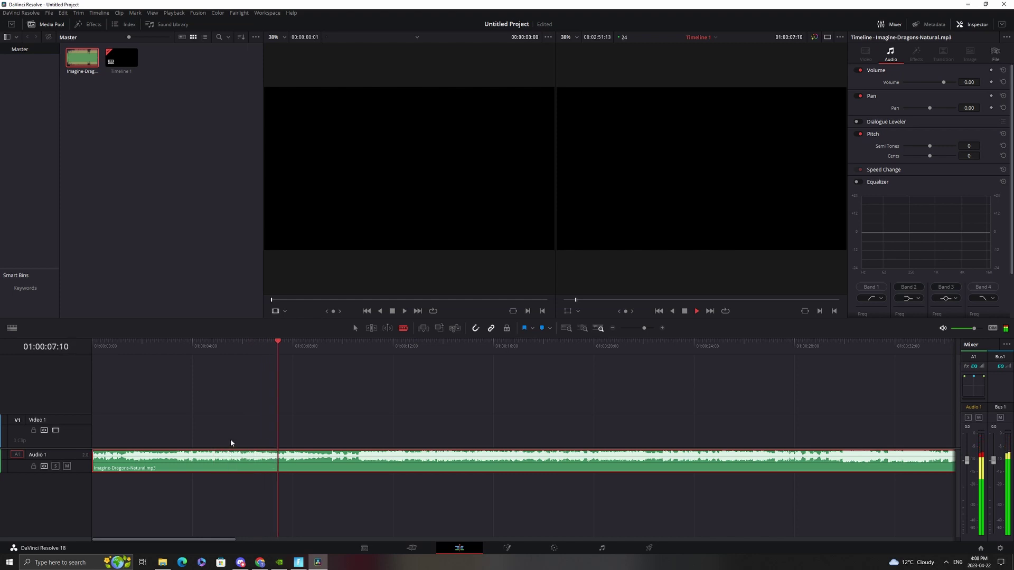
pyautogui.press('a')
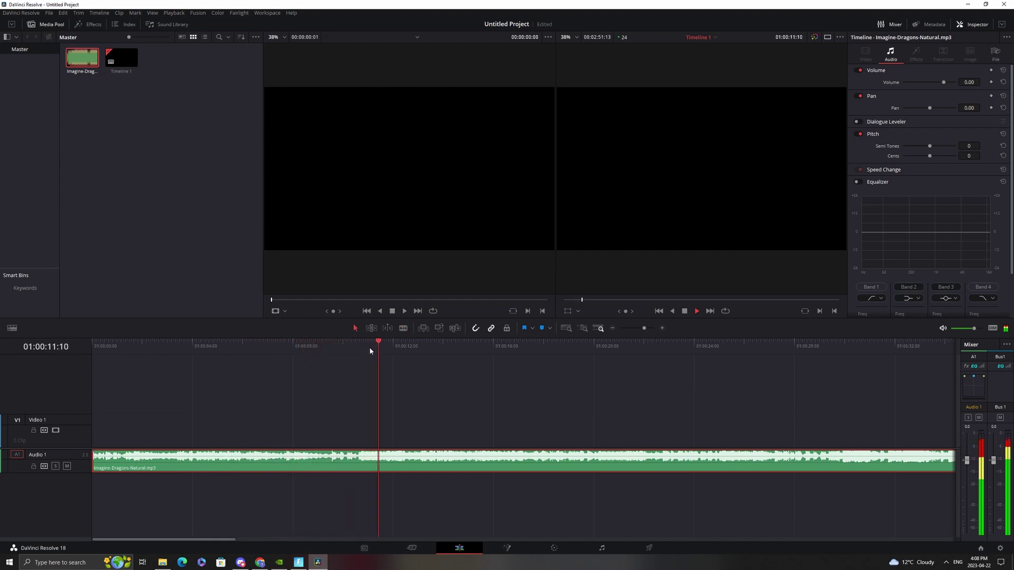
pyautogui.moveTo(393, 355)
pyautogui.mouseDown()
pyautogui.moveTo(566, 449)
pyautogui.moveTo(597, 451)
pyautogui.mouseUp()
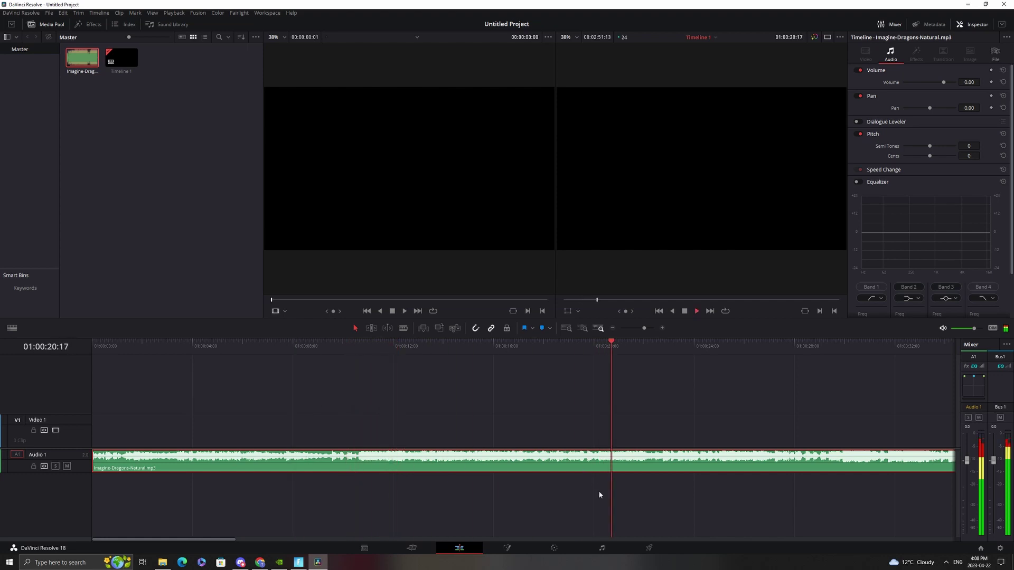
pyautogui.press('space')
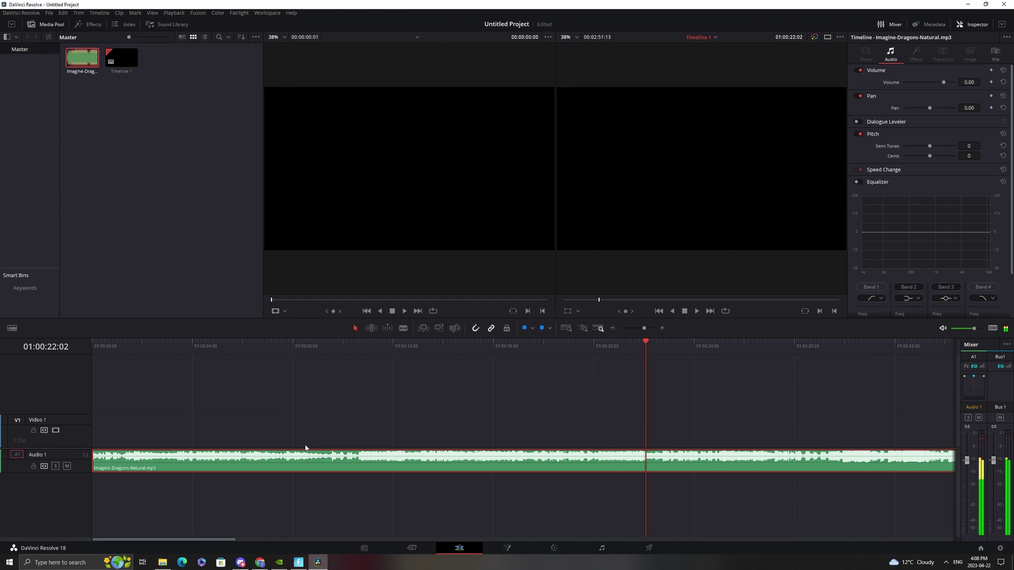
pyautogui.hotkey('ctrl', 'b')
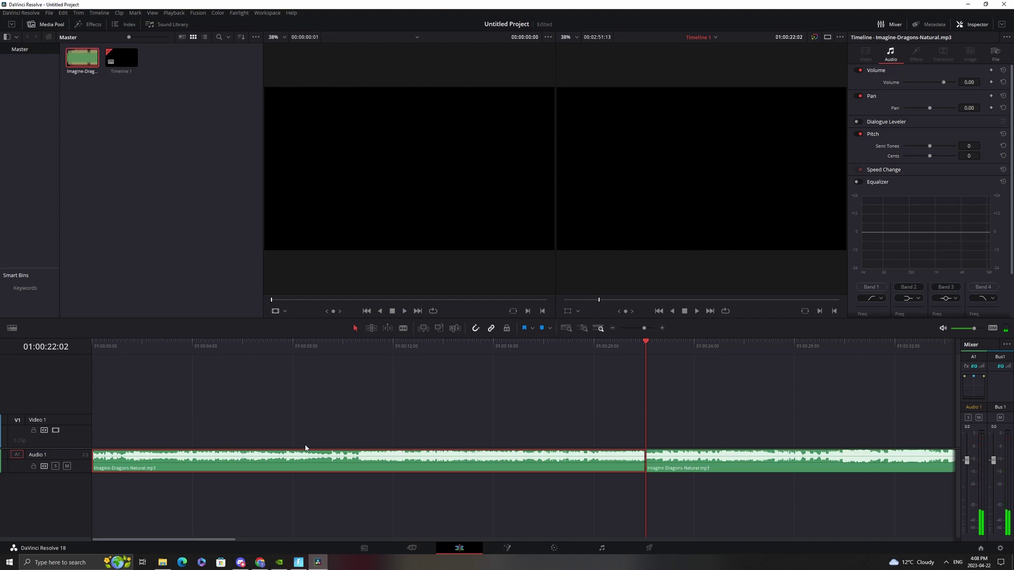
pyautogui.press('Delete')
# Step: Move the song clip to the timeline start and add a marker at 01:00:07:20
pyautogui.moveTo(694, 471); pyautogui.dragTo(150, 479)
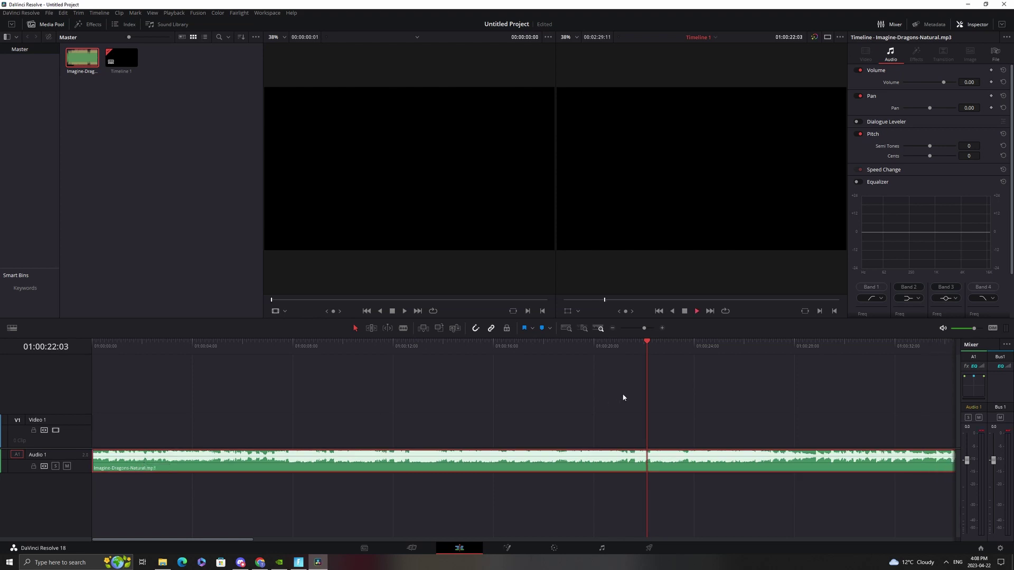
pyautogui.moveTo(588, 389); pyautogui.dragTo(268, 468)
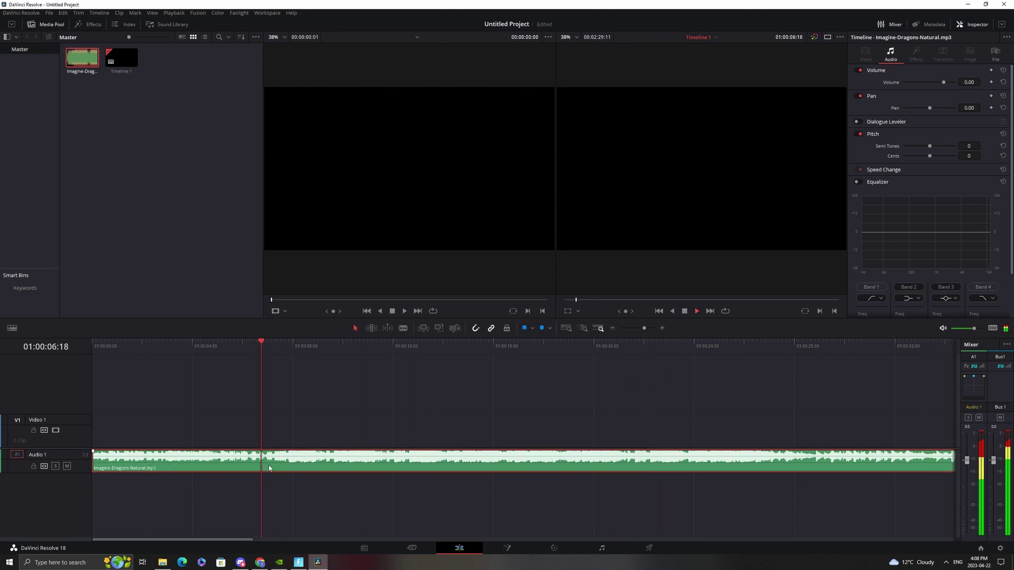
pyautogui.press('space')
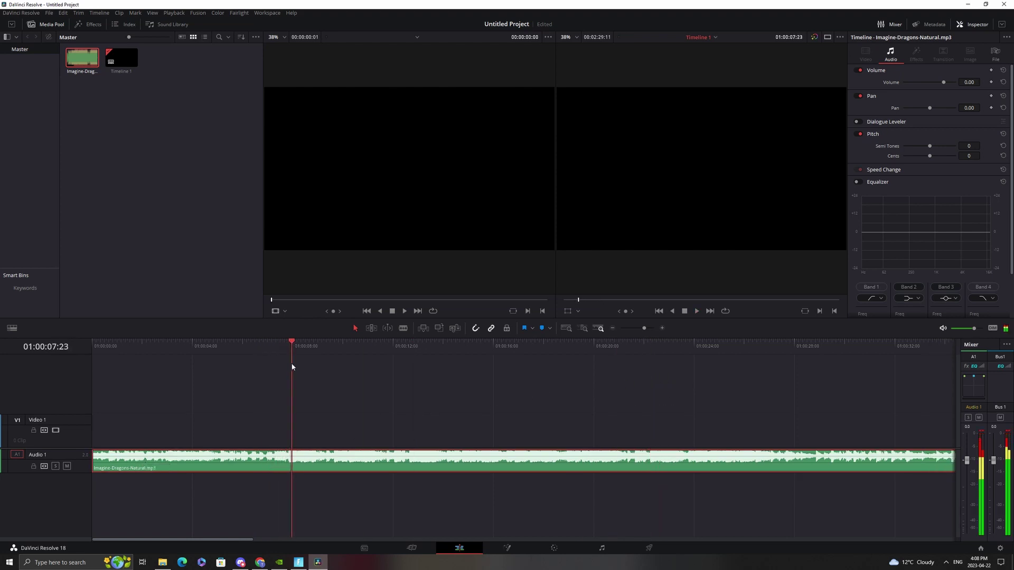
pyautogui.moveTo(292, 367); pyautogui.dragTo(290, 370)
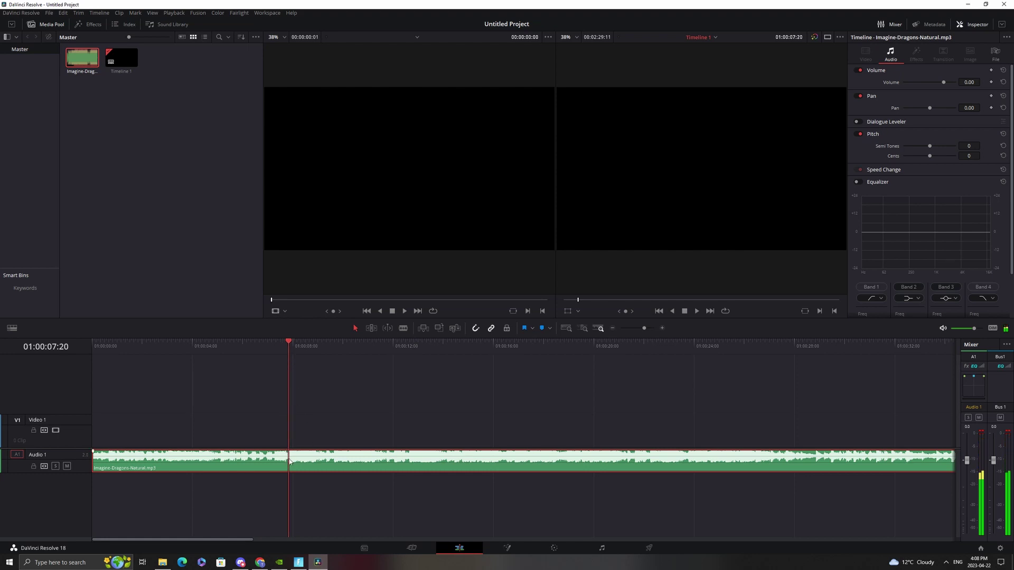
pyautogui.press('m')
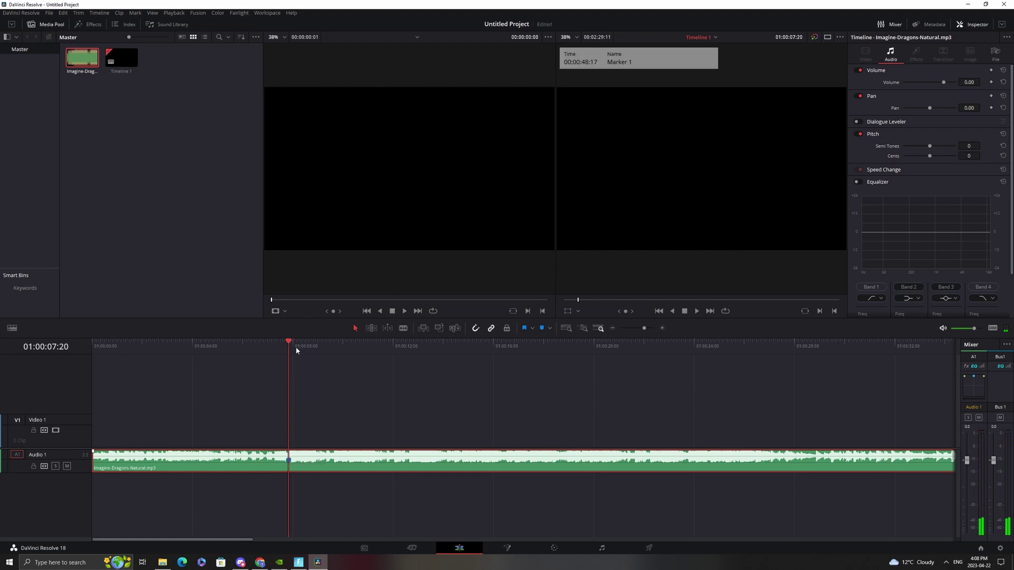
# Step: Audition the music and set the clip's volume to 2.27 dB
pyautogui.press('space')
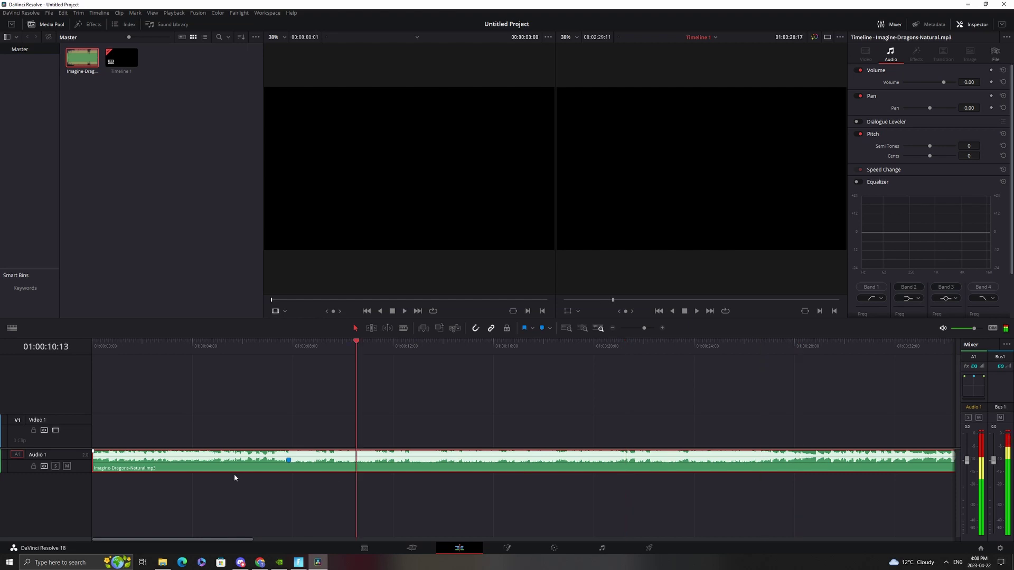
pyautogui.moveTo(335, 455)
pyautogui.mouseDown()
pyautogui.moveTo(331, 471)
pyautogui.moveTo(328, 457)
pyautogui.mouseUp()
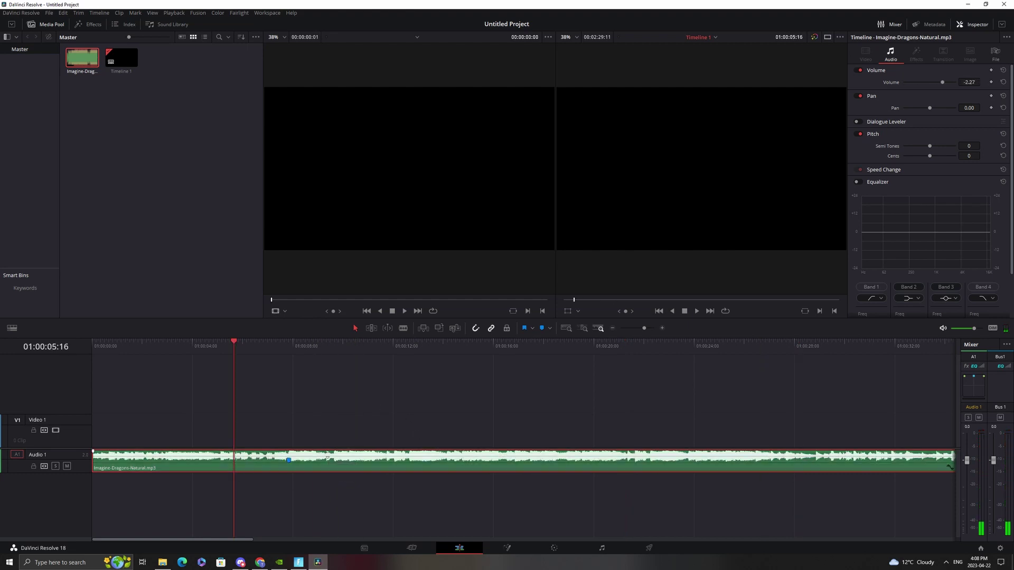
pyautogui.press('space')
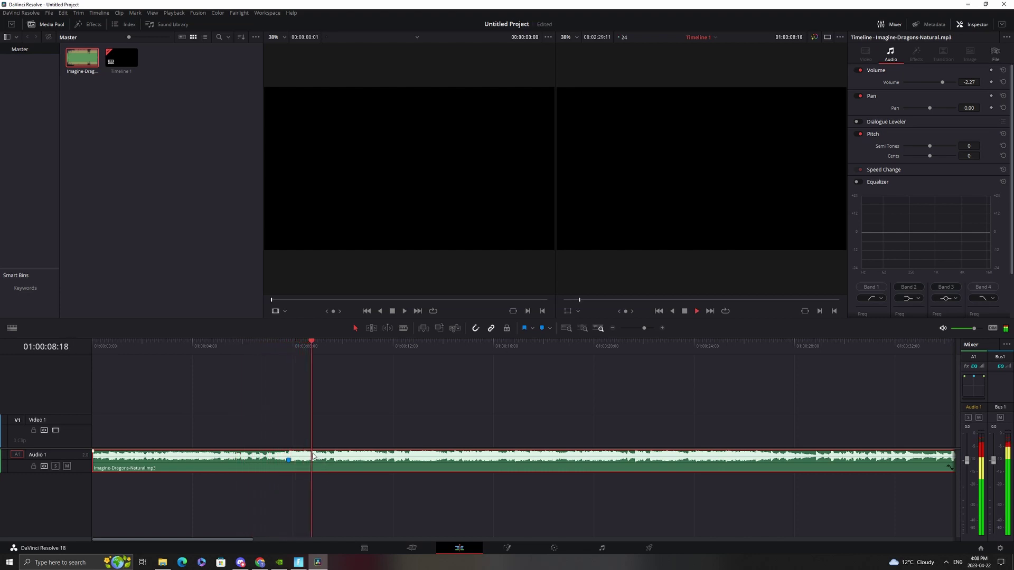
pyautogui.press('space')
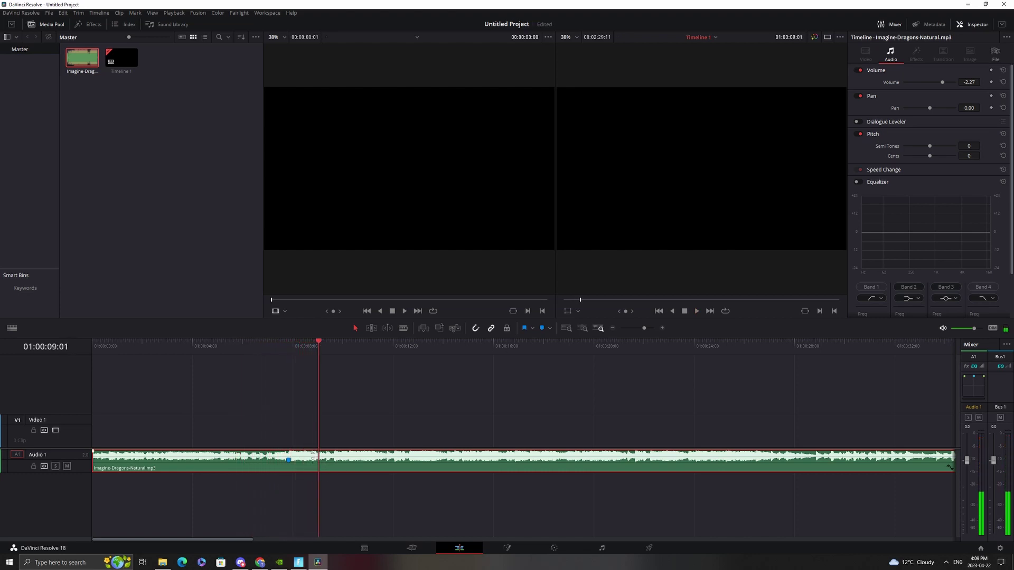
pyautogui.moveTo(312, 456); pyautogui.dragTo(312, 453)
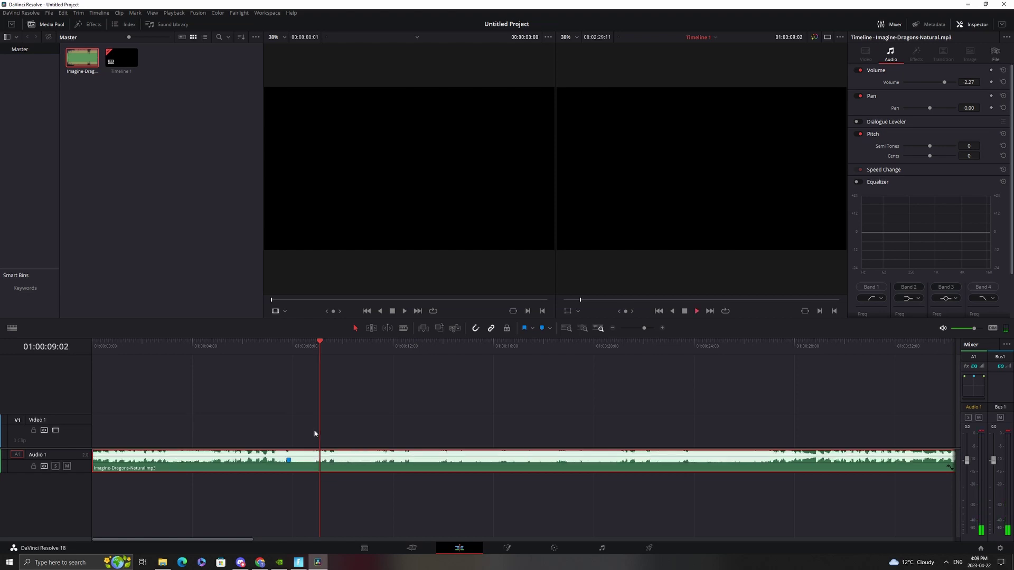
# Step: Trim about three seconds off the song's beginning and keep the clip at the timeline start
pyautogui.press('space')
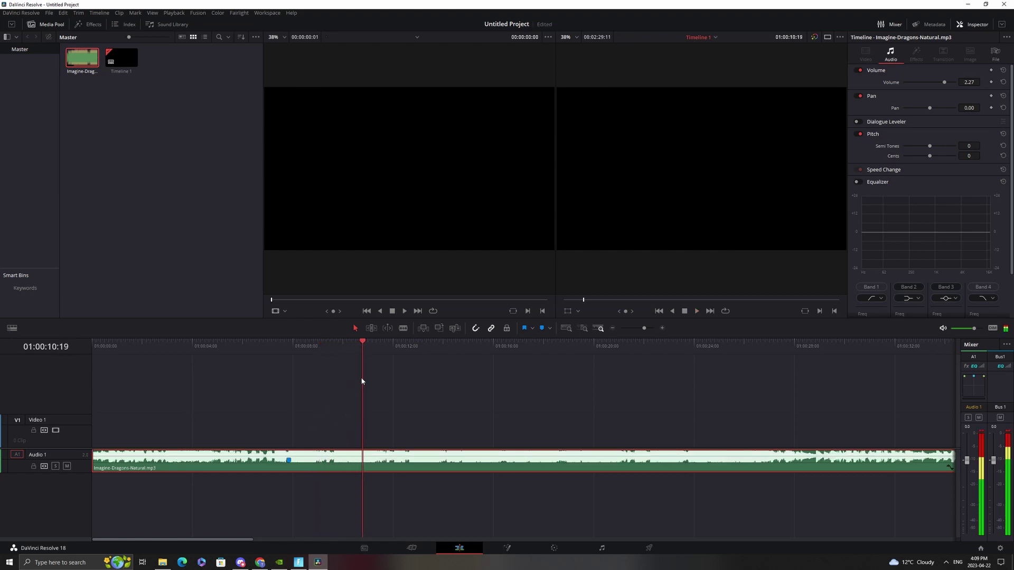
pyautogui.press('Home')
pyautogui.press('space')
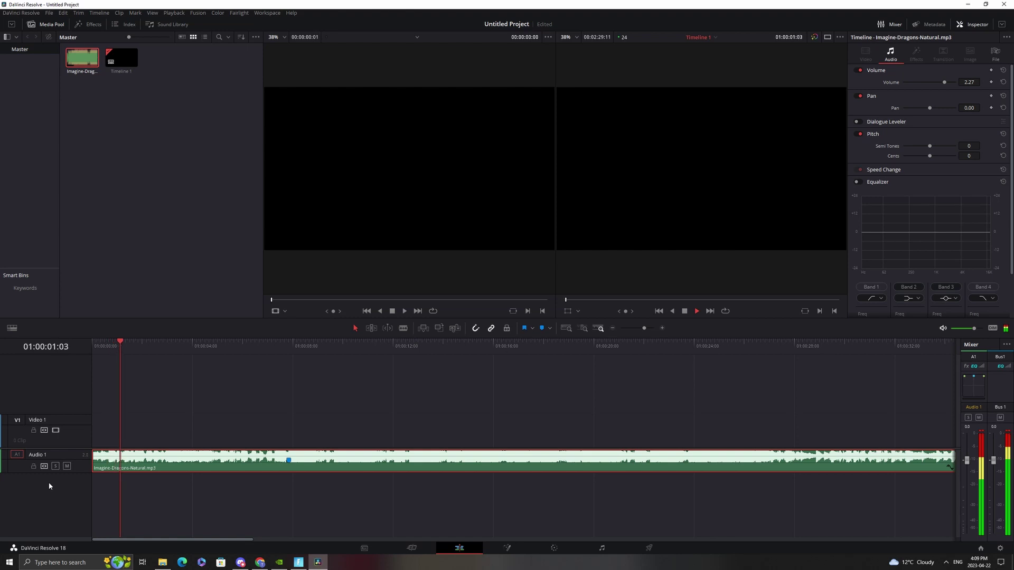
pyautogui.moveTo(181, 453); pyautogui.dragTo(270, 451)
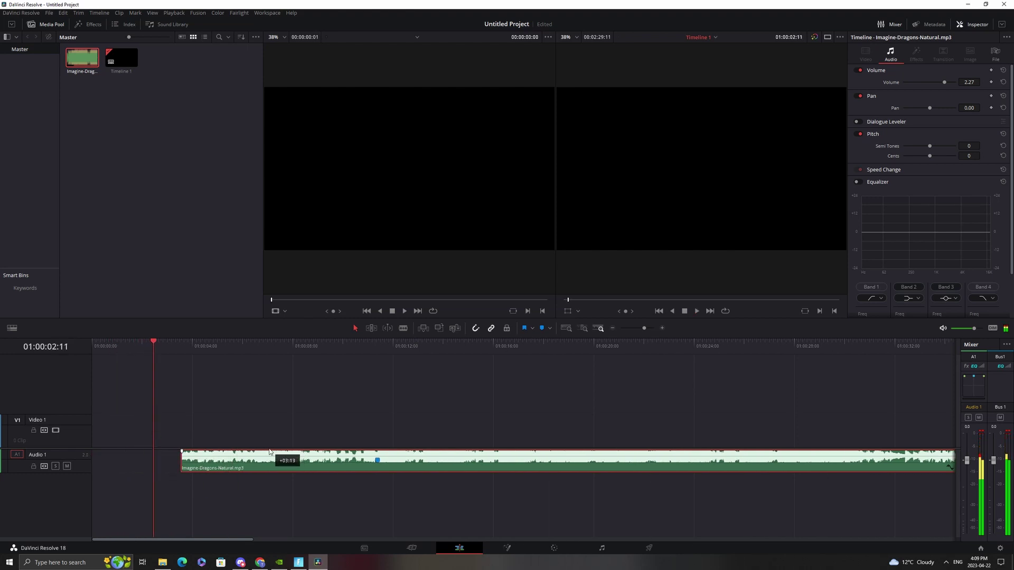
pyautogui.moveTo(184, 467); pyautogui.dragTo(96, 466)
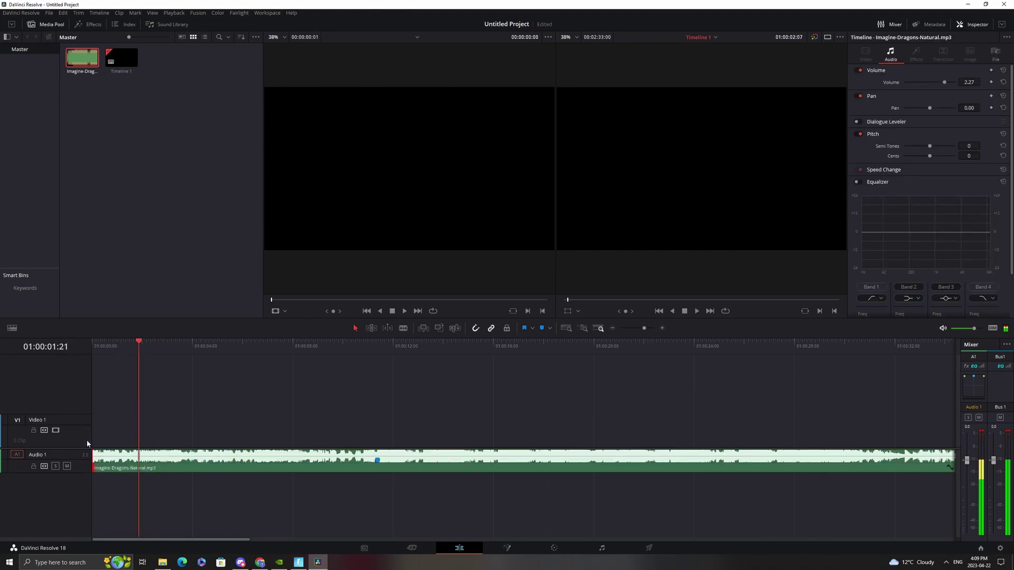
pyautogui.press('Home')
pyautogui.press('space')
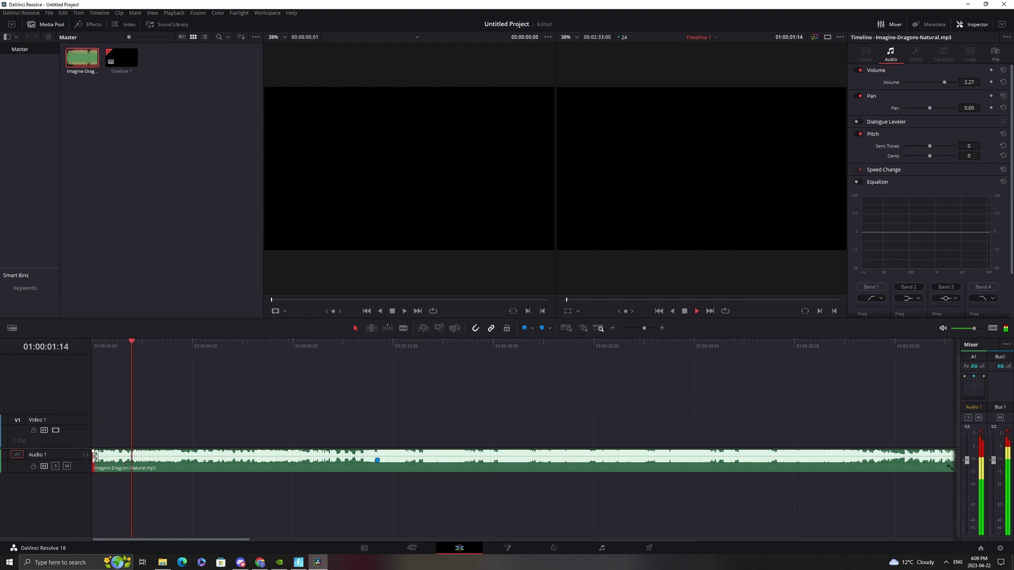
pyautogui.press('space')
pyautogui.moveTo(96, 455); pyautogui.dragTo(176, 440)
pyautogui.moveTo(261, 463); pyautogui.dragTo(152, 468)
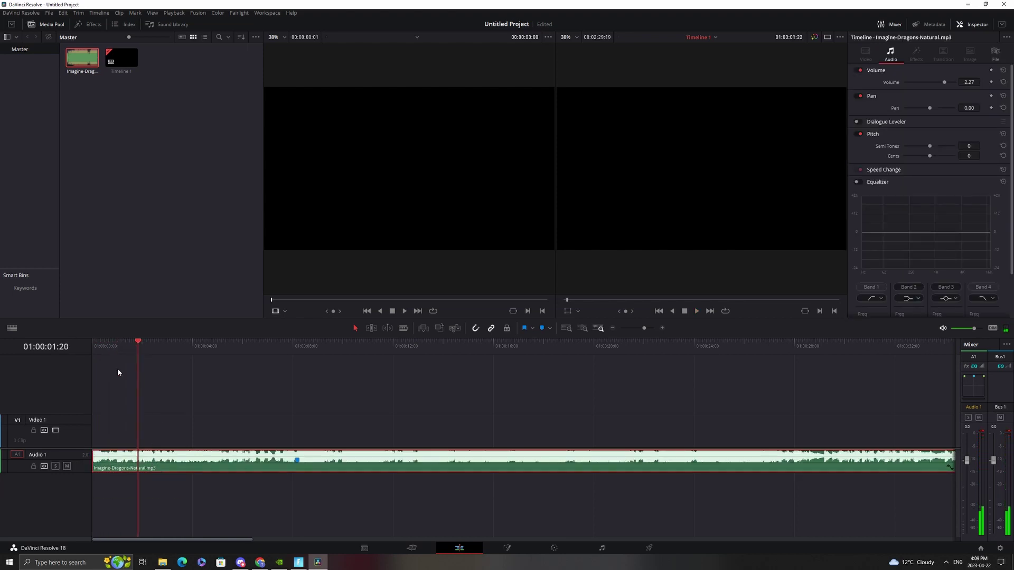
pyautogui.press('Home')
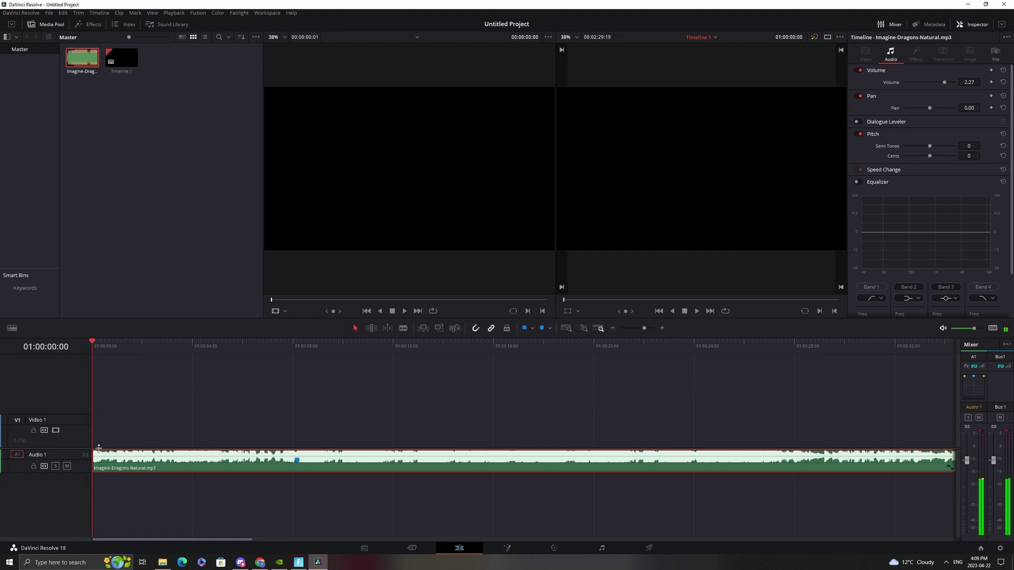
pyautogui.click(93, 451)
# Step: Add a fade-in to the song's start, audition it, and realign the clip to the start
pyautogui.moveTo(105, 460); pyautogui.dragTo(129, 483)
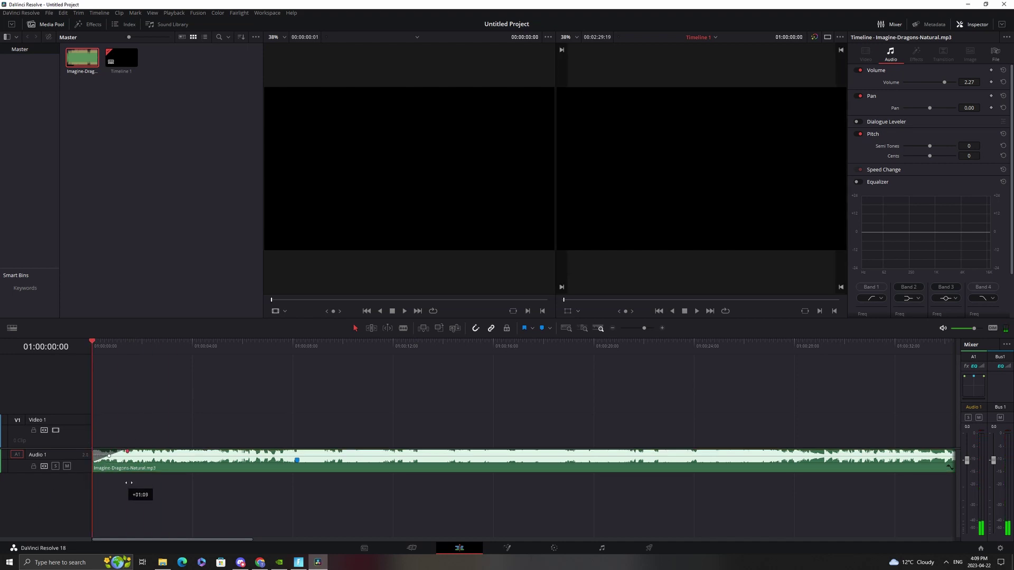
pyautogui.moveTo(93, 342); pyautogui.dragTo(103, 347)
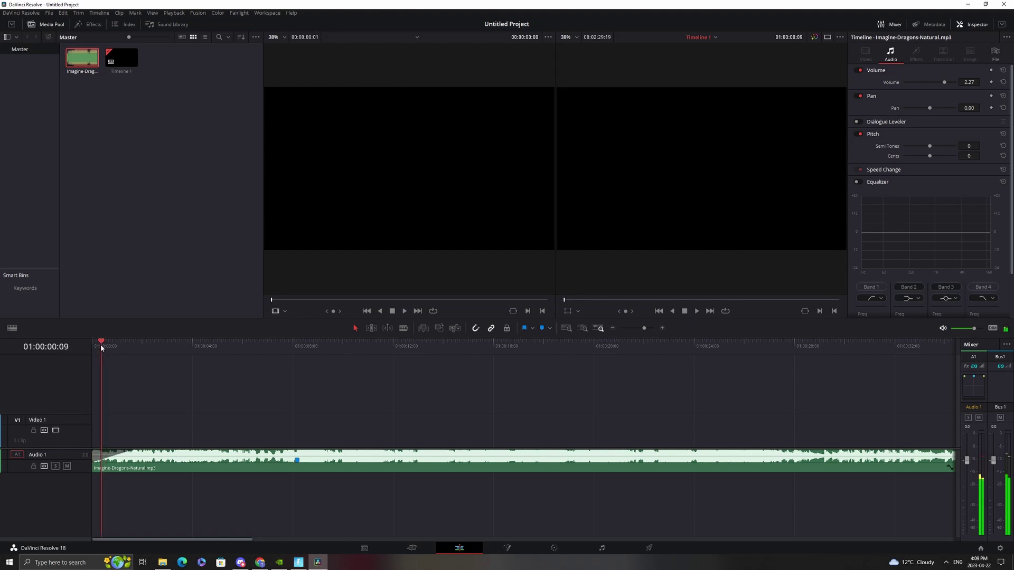
pyautogui.moveTo(100, 347)
pyautogui.mouseDown()
pyautogui.moveTo(130, 356)
pyautogui.moveTo(87, 366)
pyautogui.mouseUp()
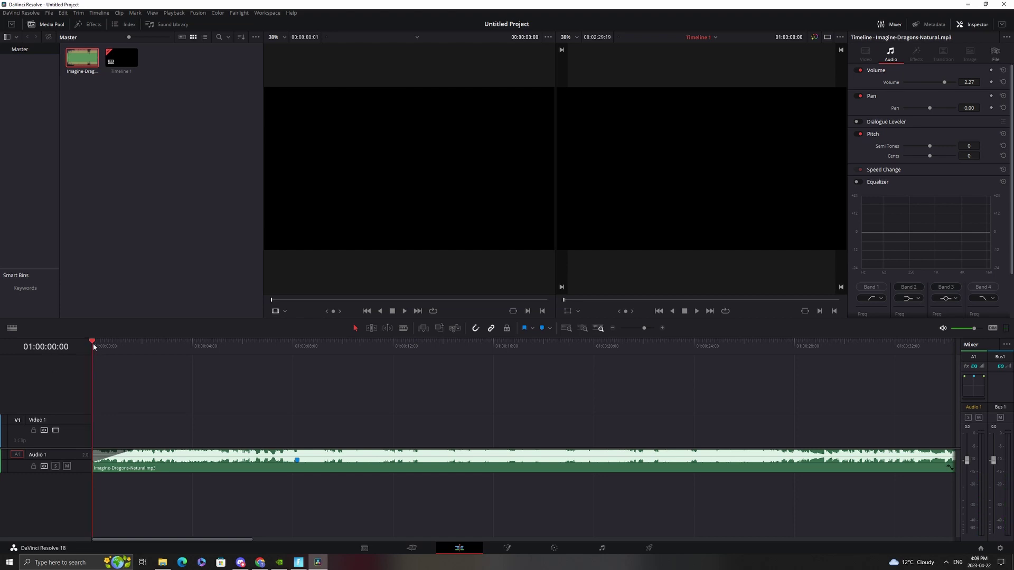
pyautogui.moveTo(93, 342)
pyautogui.mouseDown()
pyautogui.moveTo(135, 365)
pyautogui.moveTo(119, 371)
pyautogui.mouseUp()
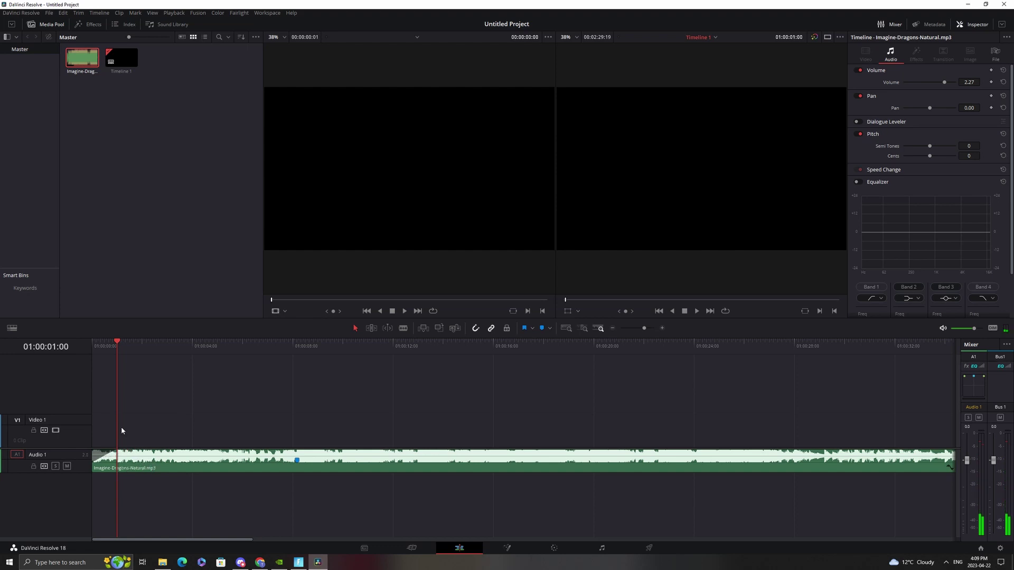
pyautogui.press('Home')
pyautogui.press('space')
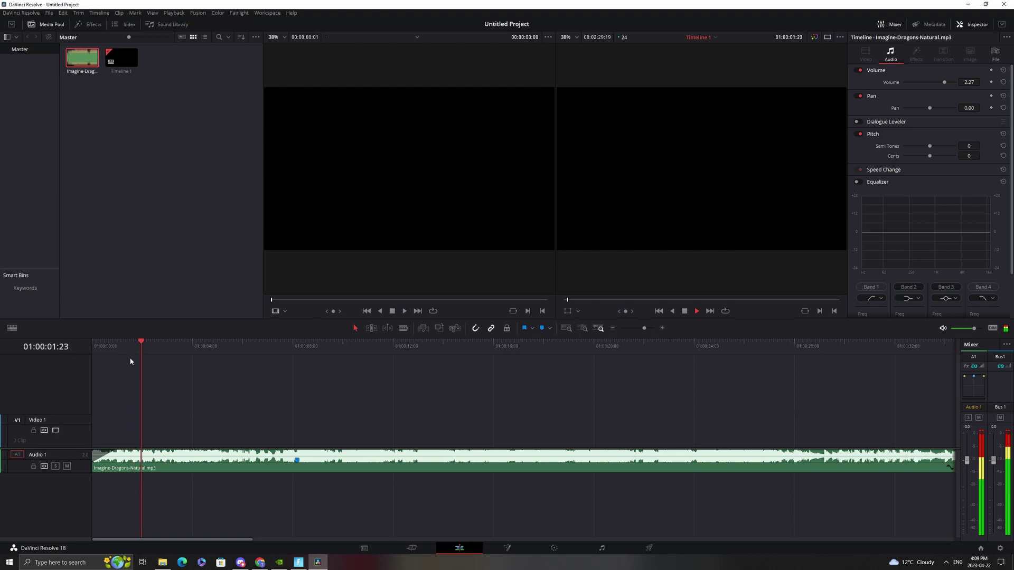
pyautogui.press('Home')
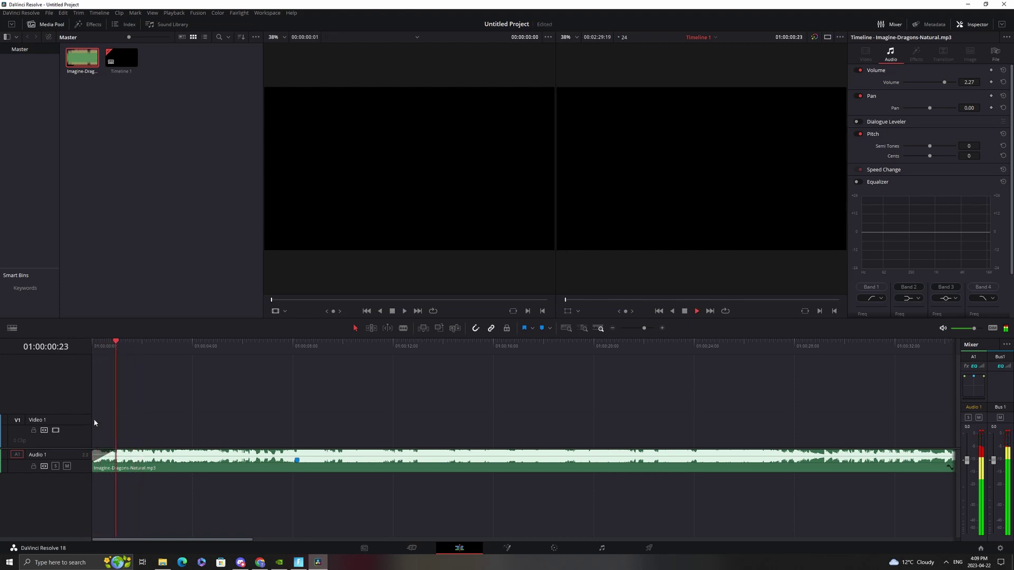
pyautogui.moveTo(161, 459)
pyautogui.mouseDown()
pyautogui.moveTo(184, 458)
pyautogui.moveTo(152, 469)
pyautogui.moveTo(93, 457)
pyautogui.mouseUp()
pyautogui.click(157, 378)
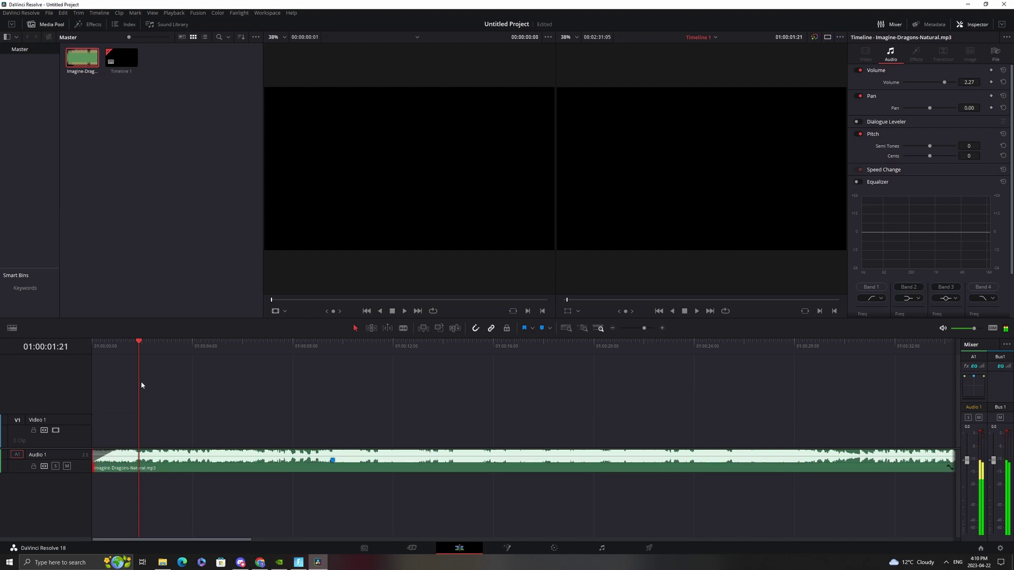
pyautogui.press('Home')
pyautogui.press('space')
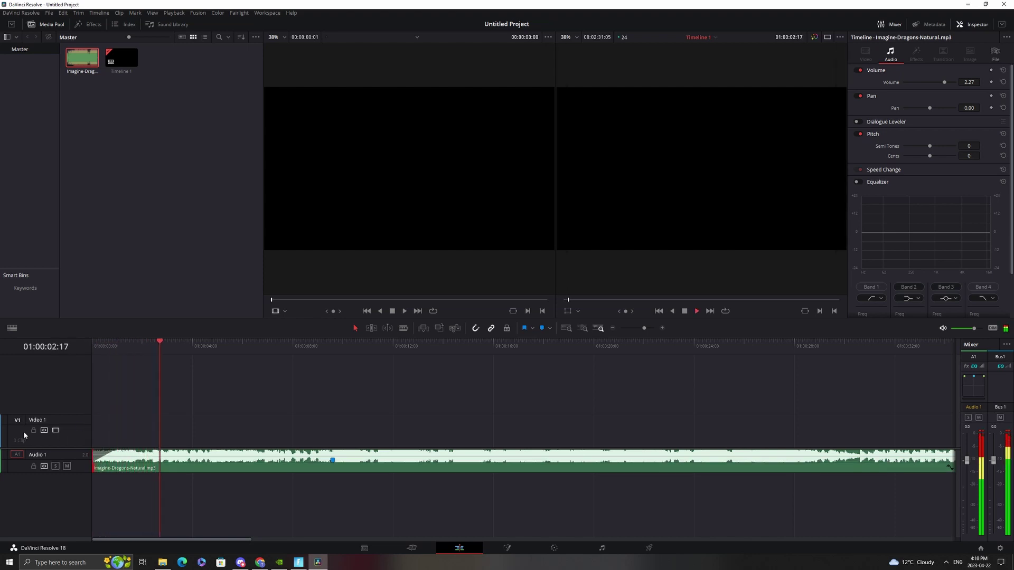
# Step: Lengthen the fade-in to two seconds and play the opening to check it
pyautogui.moveTo(119, 455); pyautogui.dragTo(142, 465)
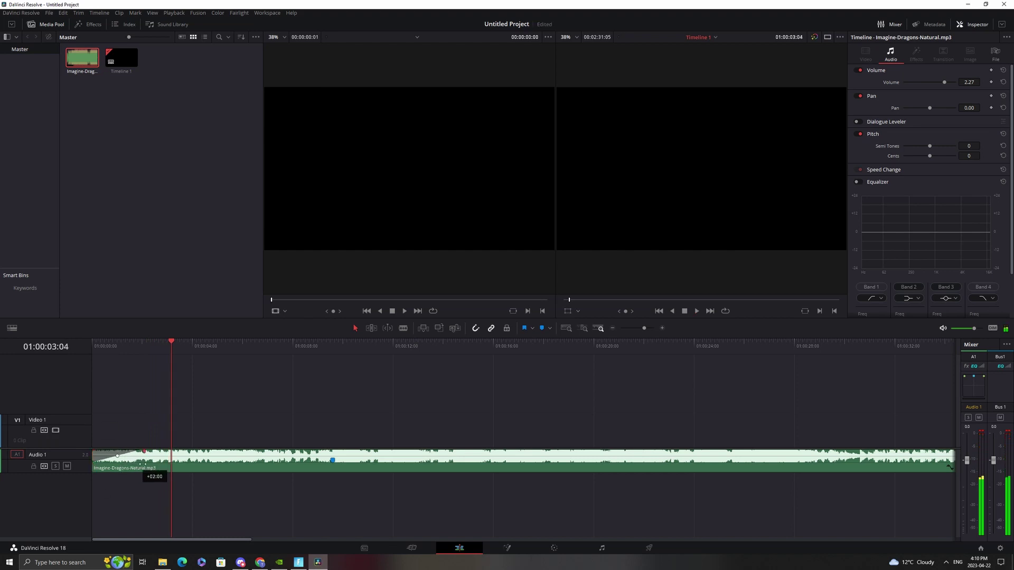
pyautogui.press('Home')
pyautogui.press('space')
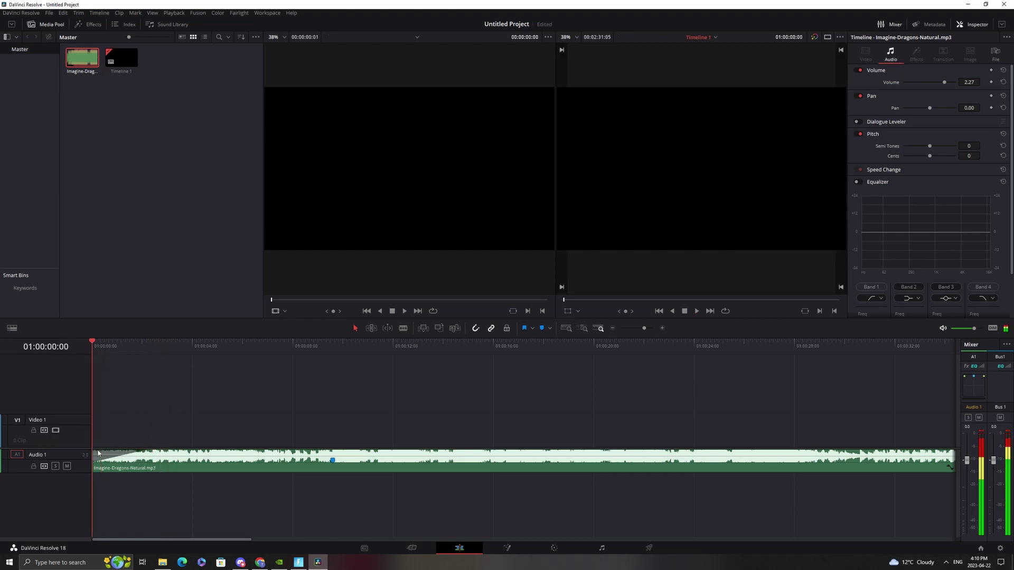
pyautogui.moveTo(135, 445); pyautogui.dragTo(144, 445)
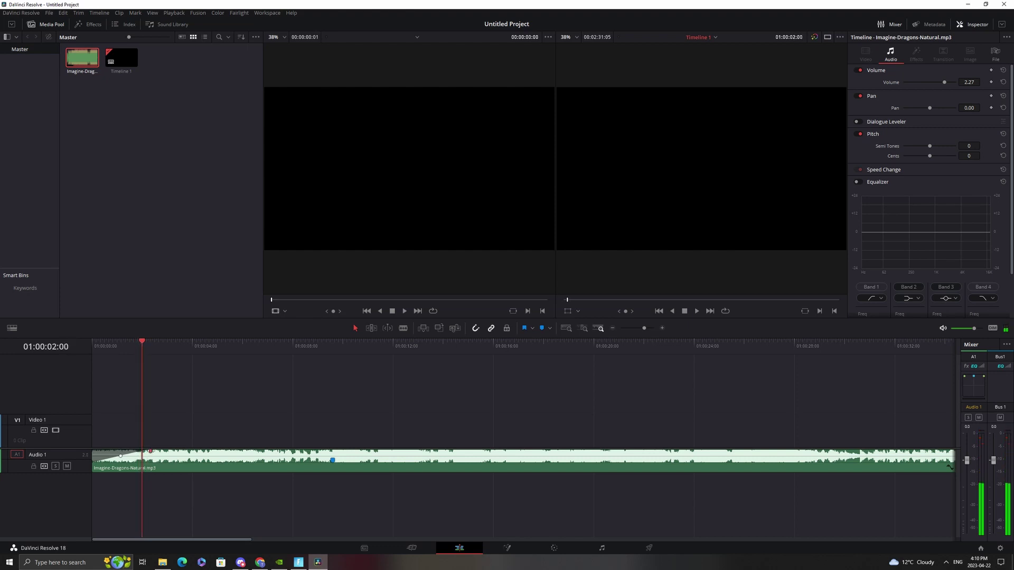
pyautogui.press('Home')
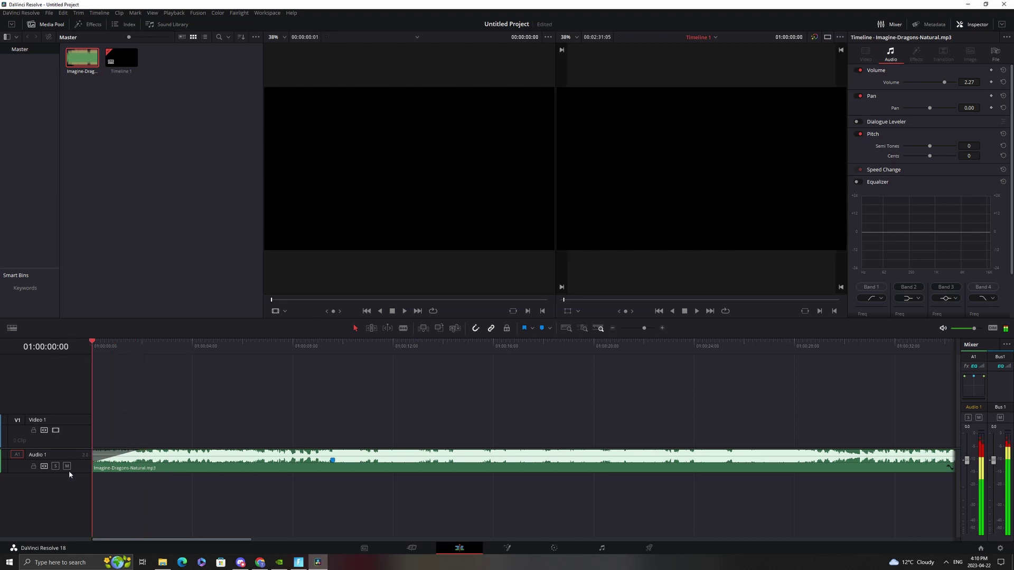
pyautogui.press('space')
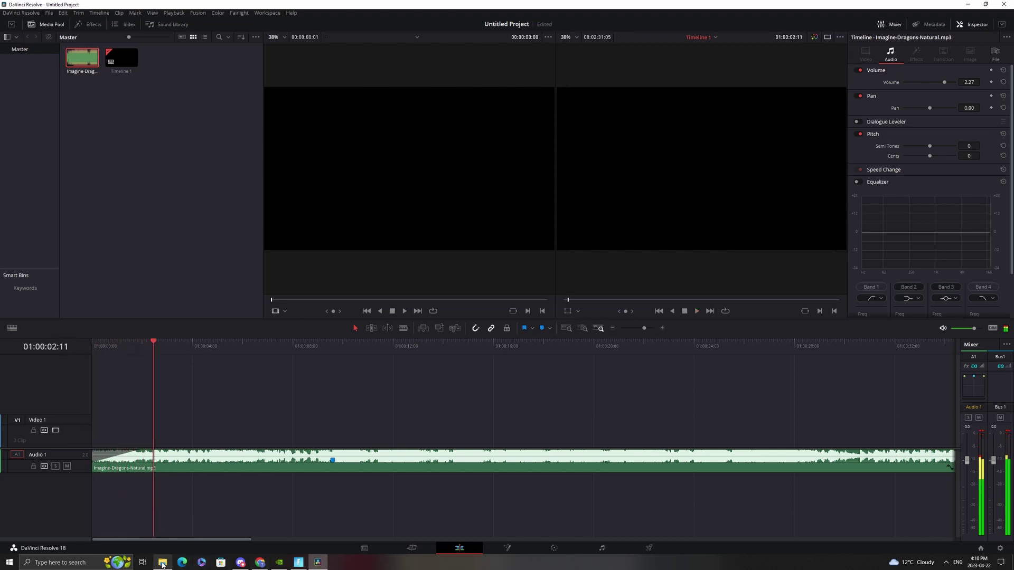
pyautogui.moveTo(162, 565)
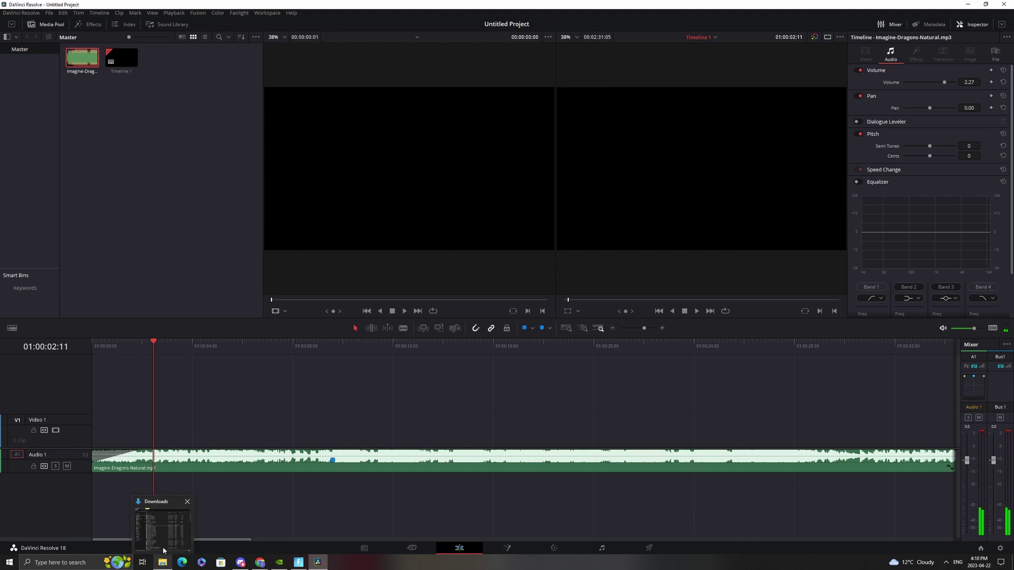
# Step: Locate the Fortnite 19.00.12.37 recording in Downloads, preview it, and drag it onto the timeline
pyautogui.click(162, 528)
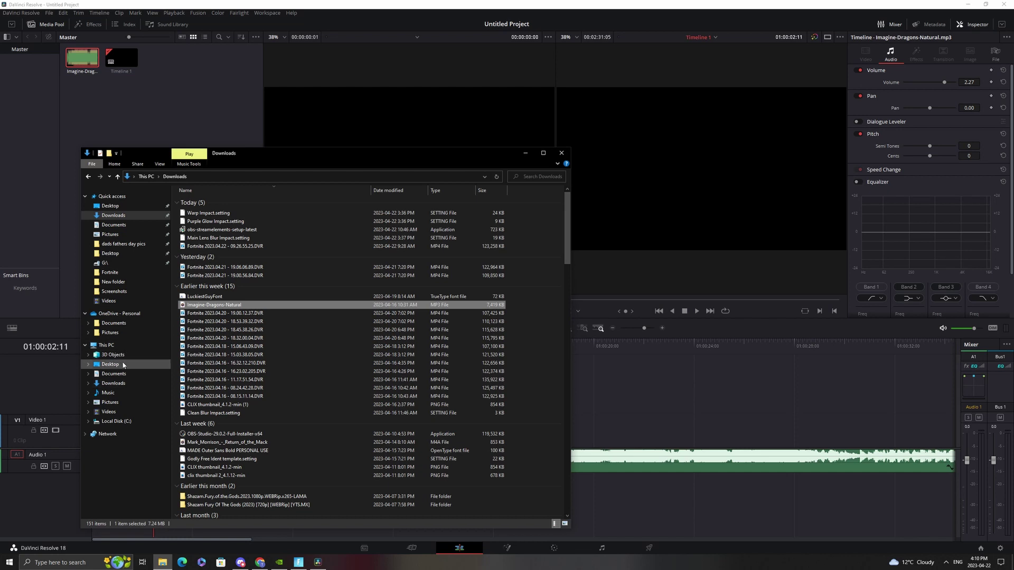
pyautogui.click(120, 365)
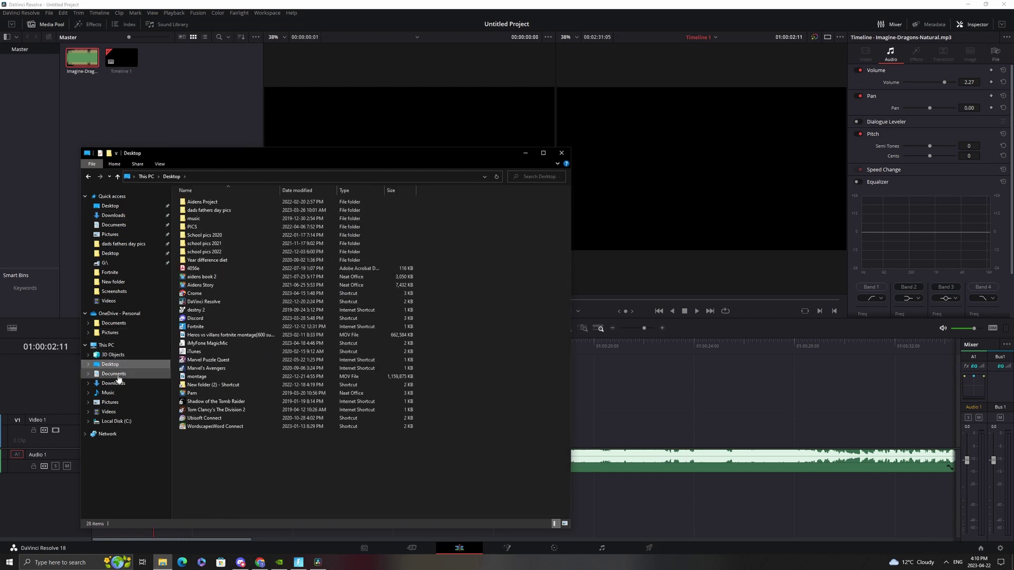
pyautogui.click(109, 412)
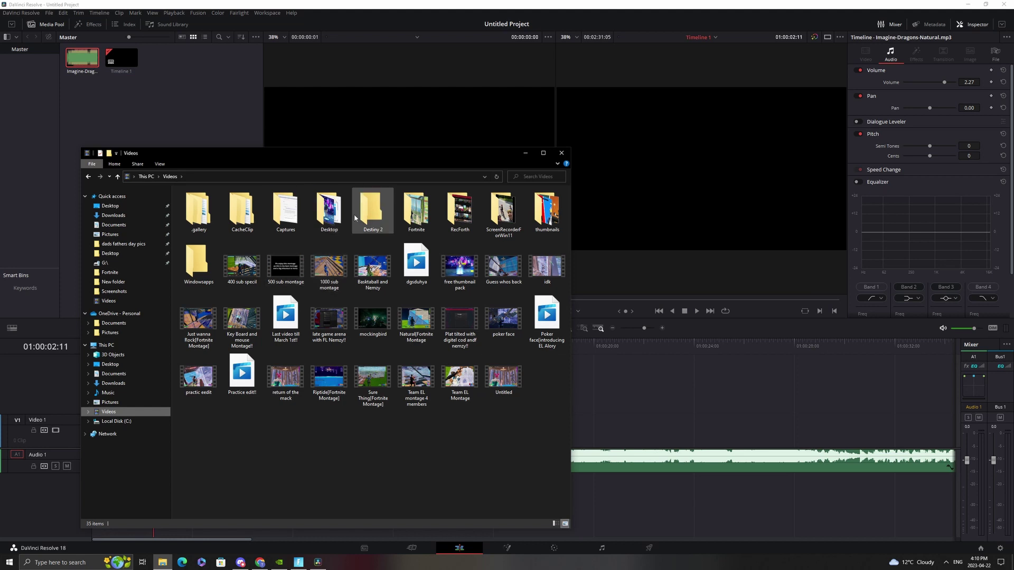
pyautogui.doubleClick(327, 218)
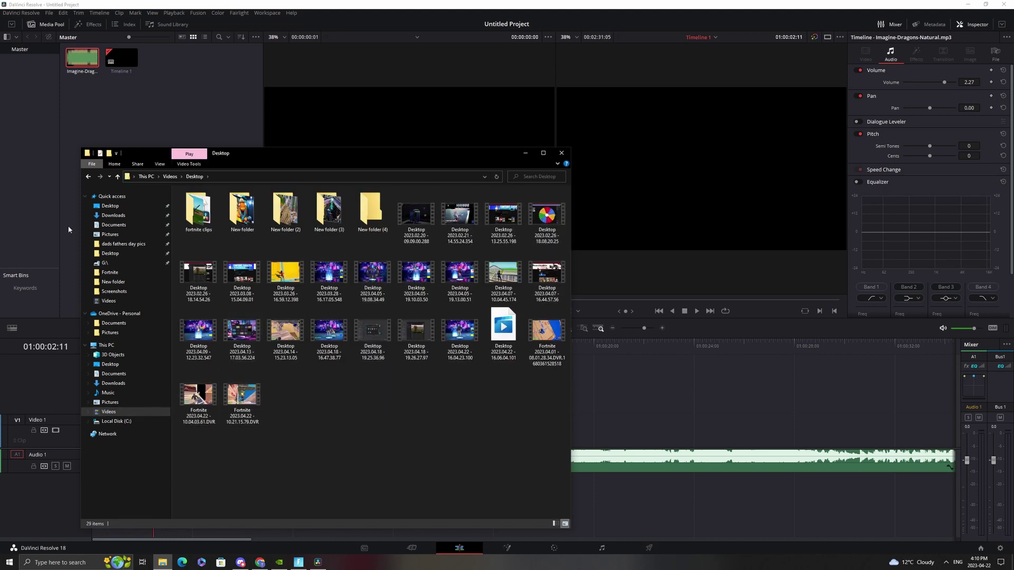
pyautogui.click(129, 217)
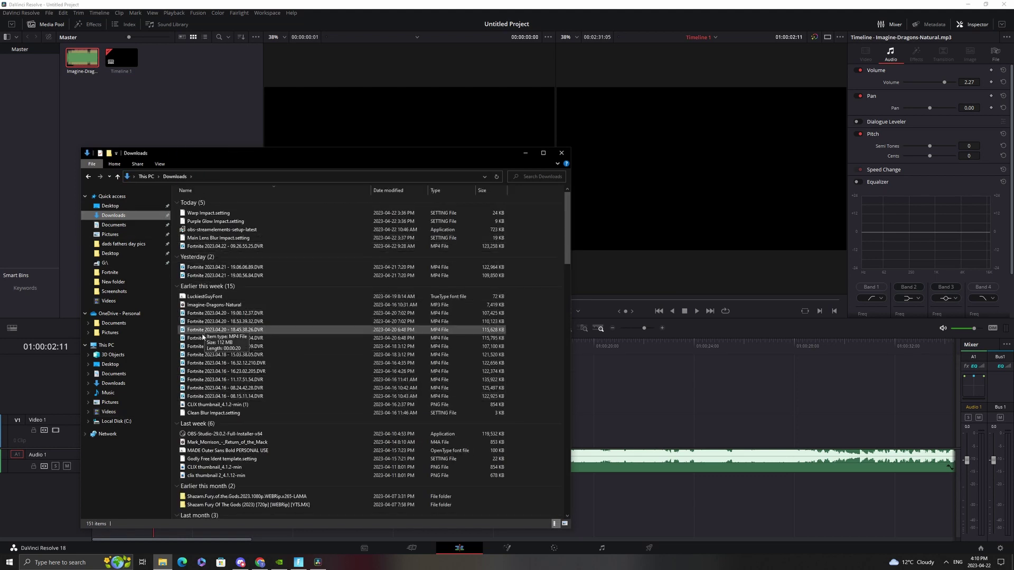
pyautogui.doubleClick(213, 317)
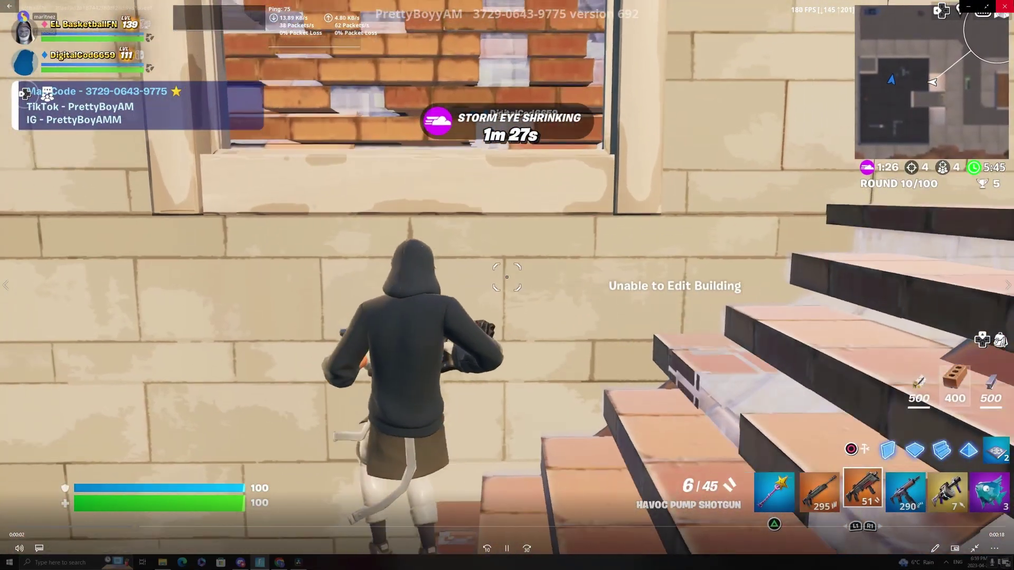
pyautogui.click(1004, 6)
pyautogui.moveTo(213, 317)
pyautogui.mouseDown()
pyautogui.moveTo(781, 394)
pyautogui.moveTo(176, 397)
pyautogui.mouseUp()
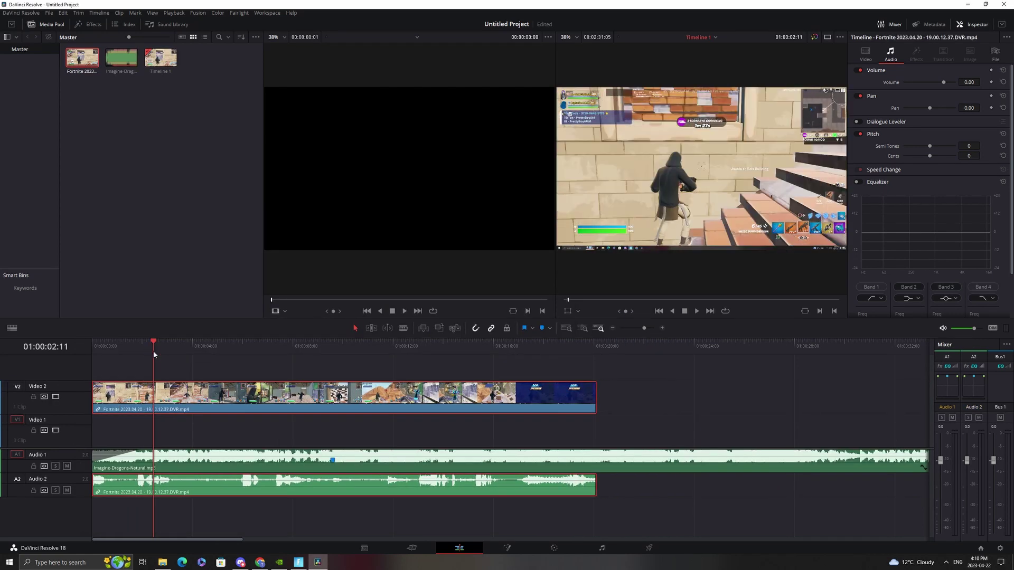
# Step: Play through the gameplay, step frame by frame to 01:00:13:05, and add Marker 1
pyautogui.moveTo(447, 351)
pyautogui.mouseDown()
pyautogui.moveTo(476, 359)
pyautogui.moveTo(352, 399)
pyautogui.mouseUp()
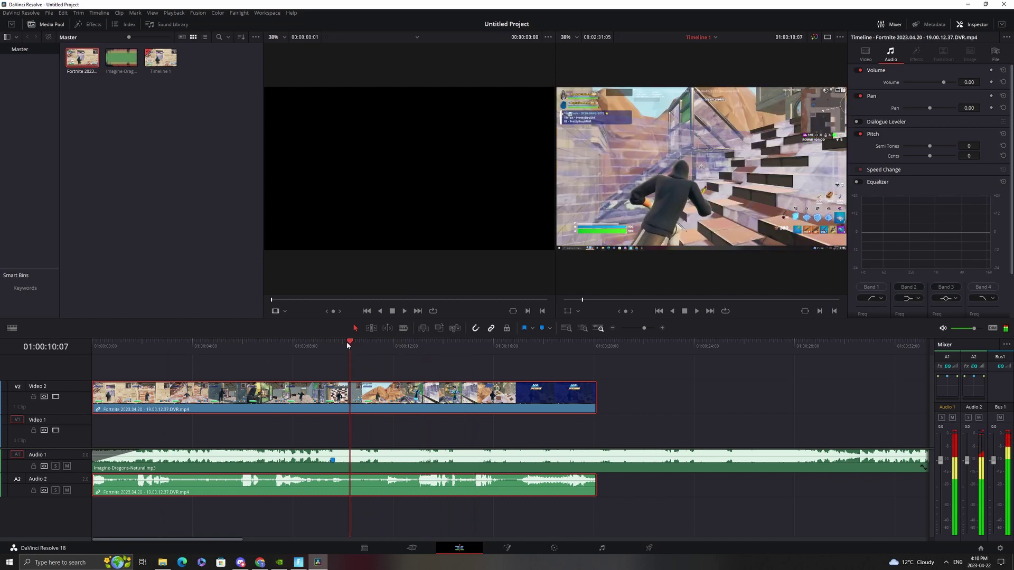
pyautogui.press('space')
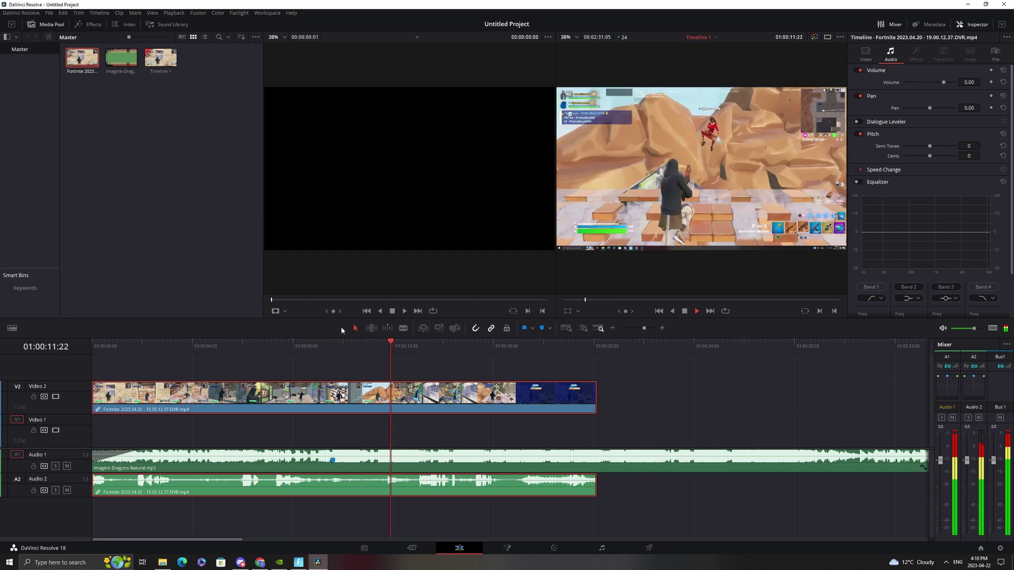
pyautogui.press('space')
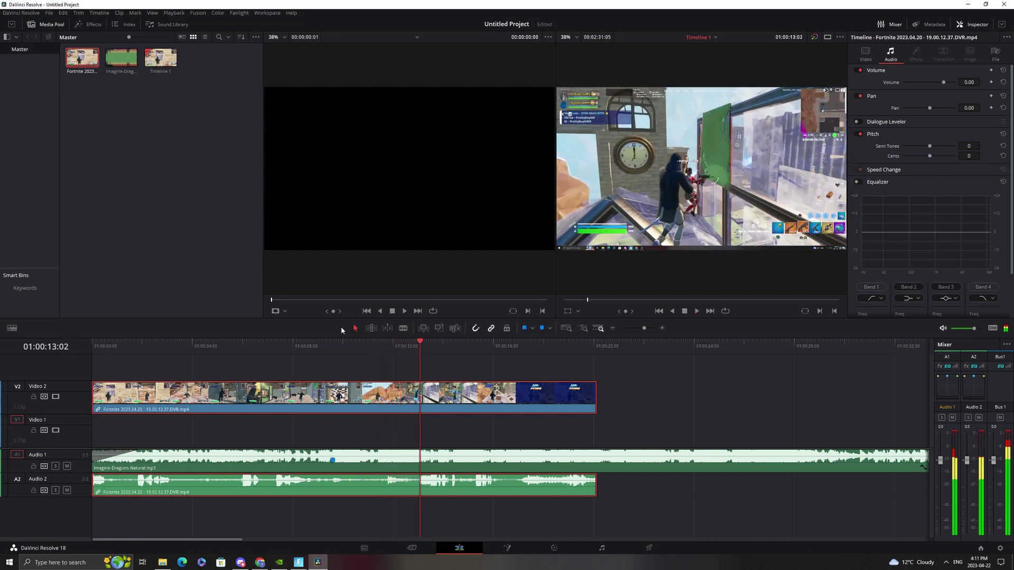
pyautogui.press('Right')
pyautogui.press('Right')
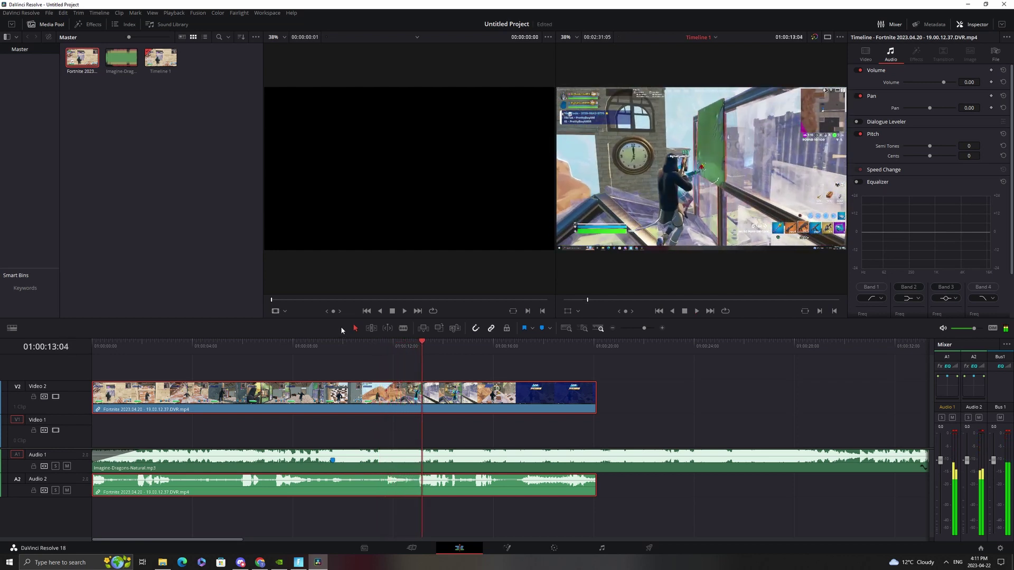
pyautogui.press('Right')
pyautogui.press('Left')
pyautogui.press('Right')
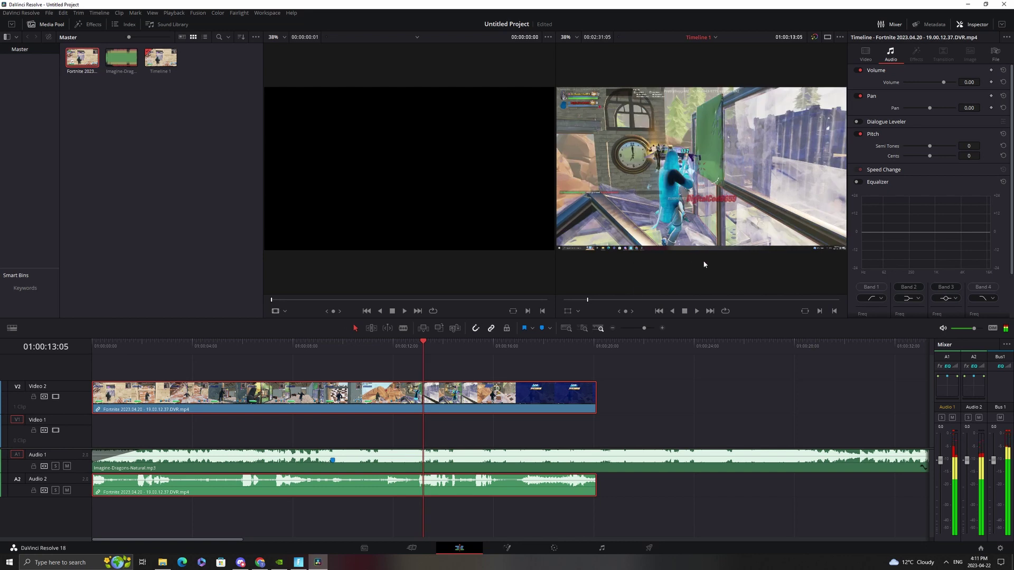
pyautogui.press('m')
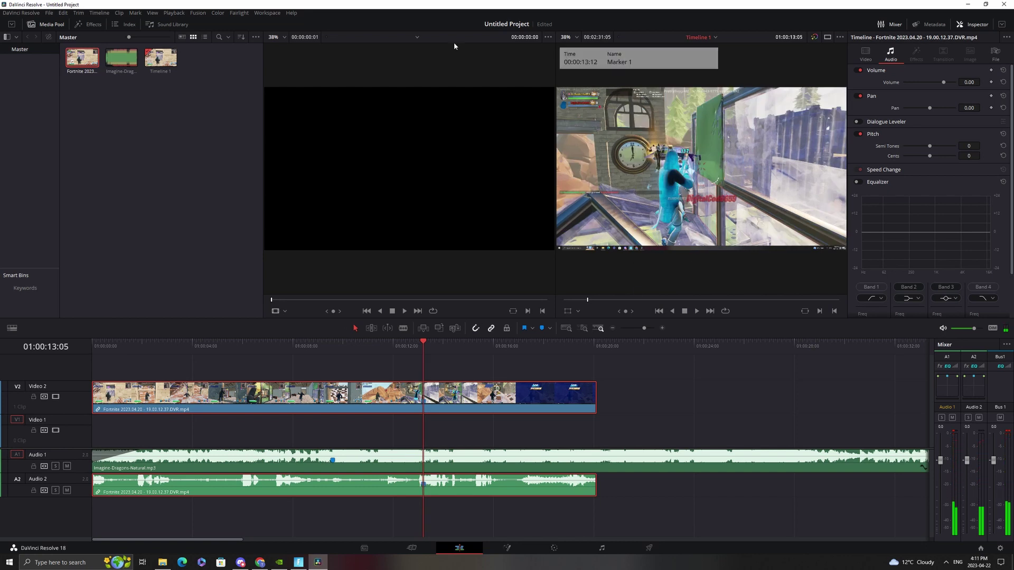
# Step: Trim the Fortnite clip's head, move it to the timeline start, and cut its end at Marker 1
pyautogui.moveTo(97, 384); pyautogui.dragTo(380, 384)
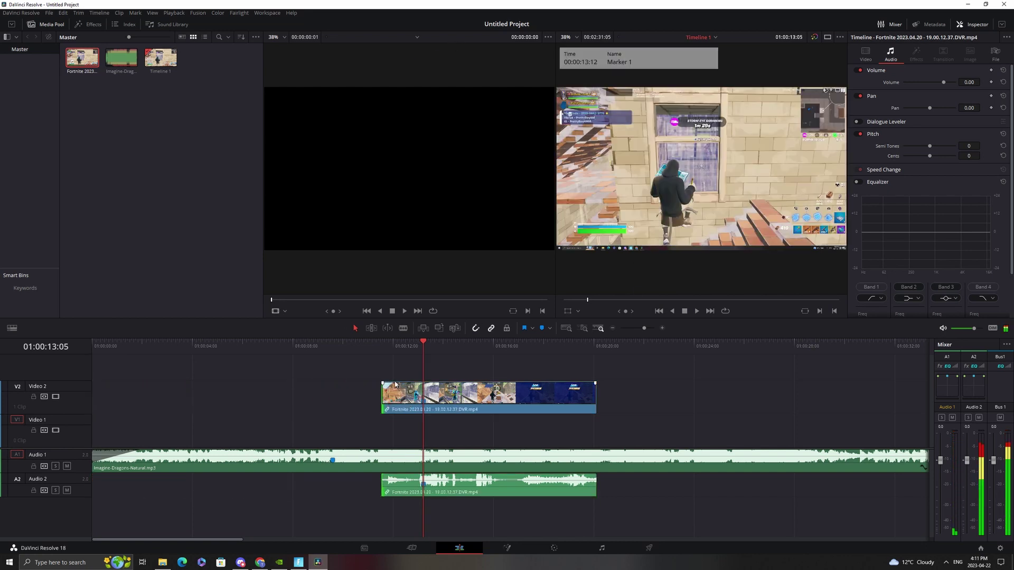
pyautogui.moveTo(446, 410); pyautogui.dragTo(357, 409)
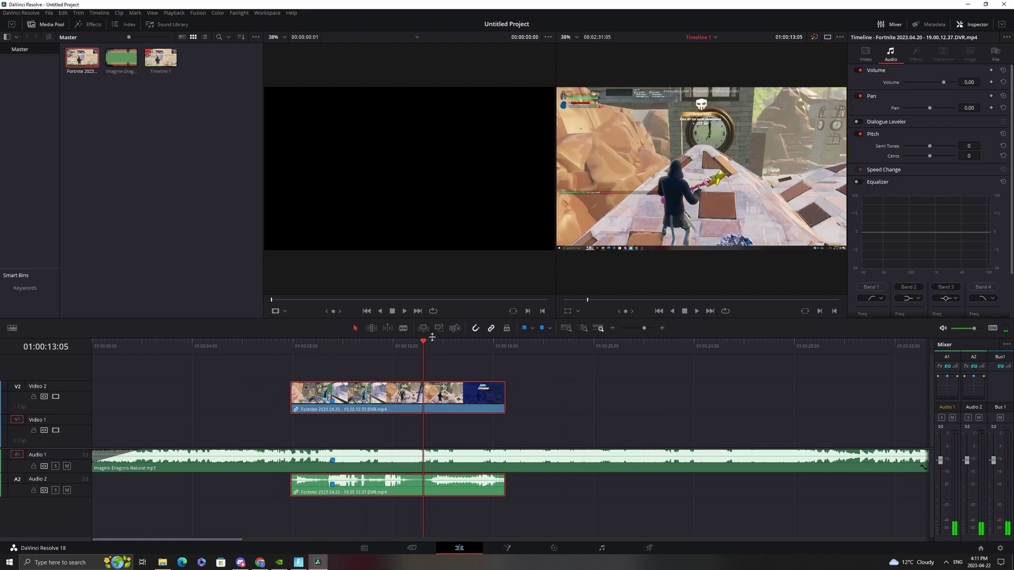
pyautogui.moveTo(423, 369); pyautogui.dragTo(332, 425)
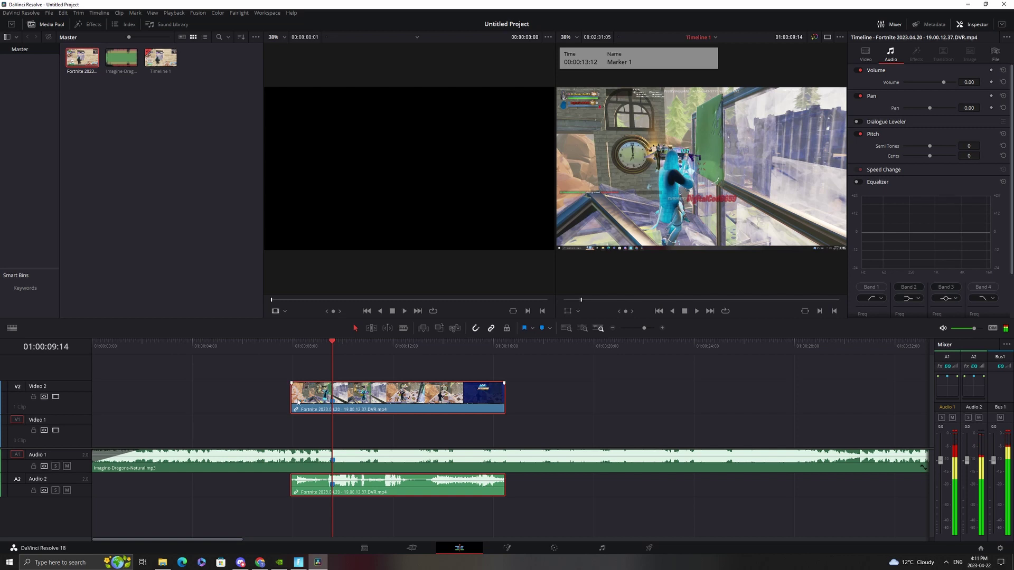
pyautogui.moveTo(296, 397); pyautogui.dragTo(419, 391)
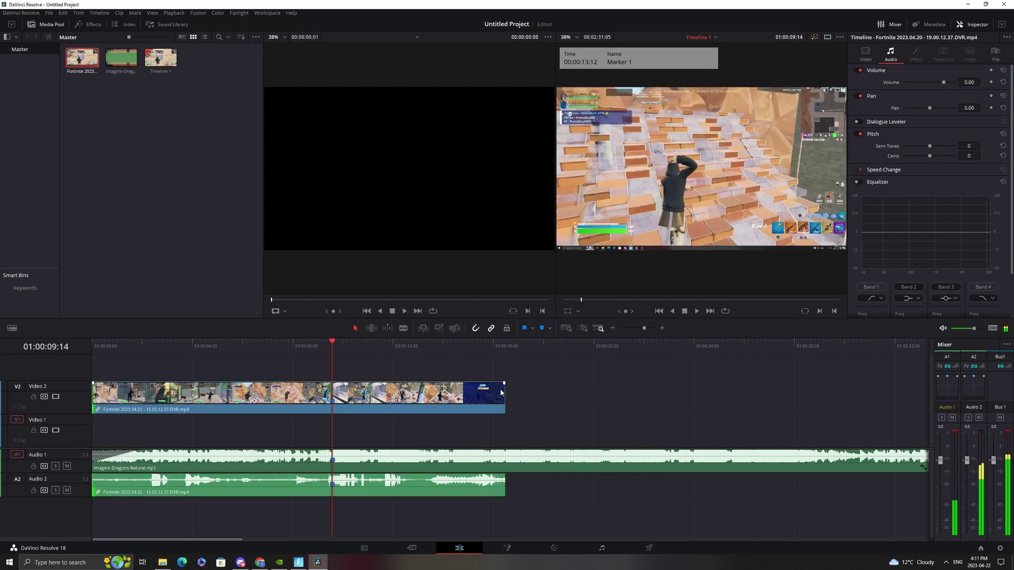
pyautogui.moveTo(420, 391); pyautogui.dragTo(338, 396)
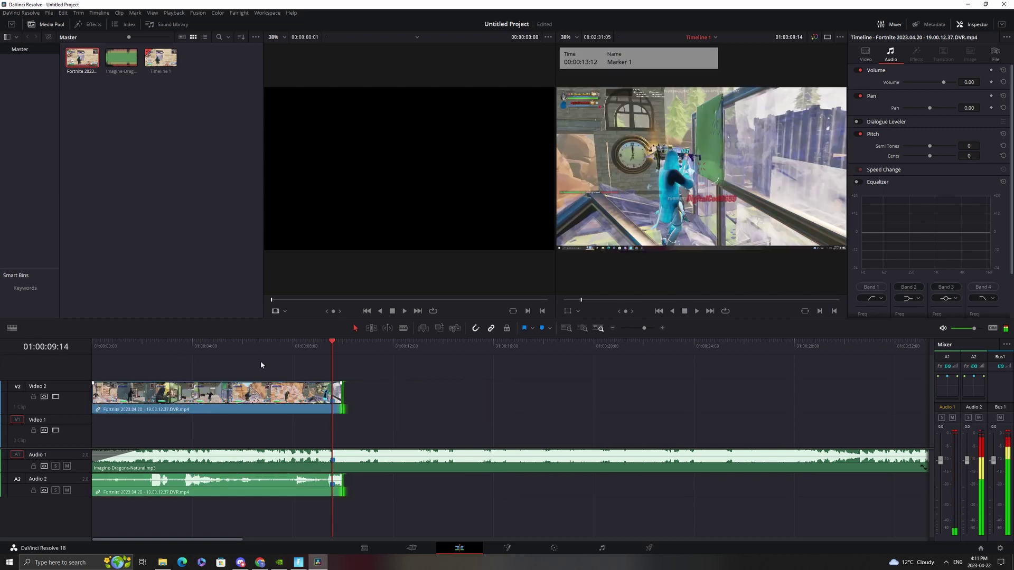
# Step: Add fade-ins to the start of the Fortnite clip's video and audio
pyautogui.moveTo(332, 346); pyautogui.dragTo(141, 451)
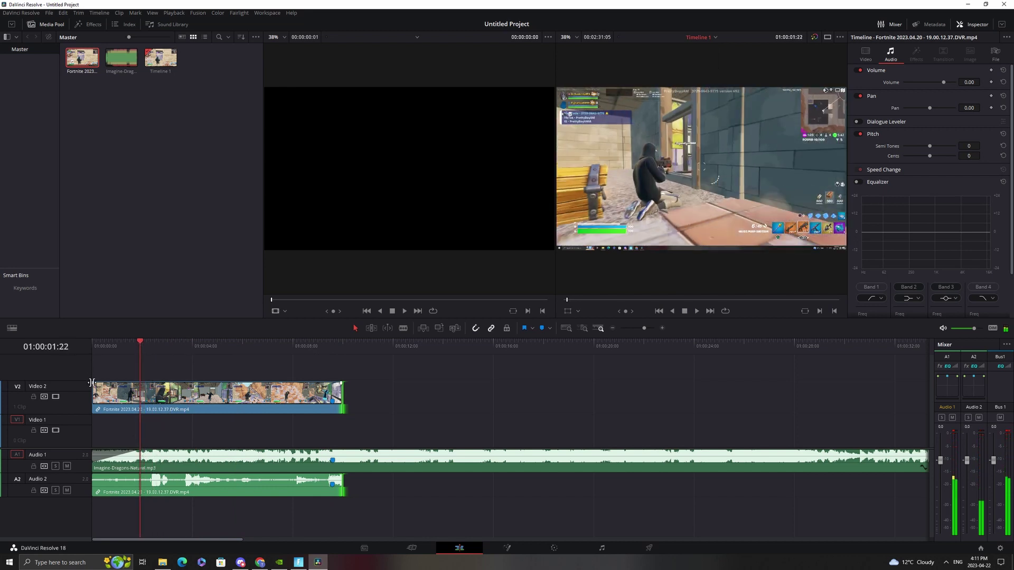
pyautogui.moveTo(91, 382); pyautogui.dragTo(141, 391)
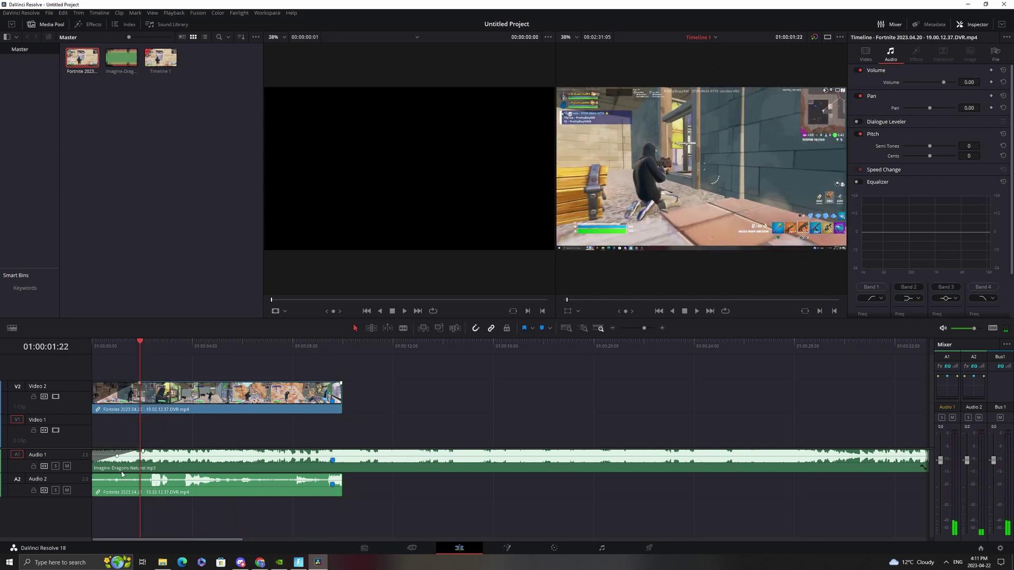
pyautogui.moveTo(117, 481); pyautogui.dragTo(143, 484)
# Step: Play the edit from the beginning, extend the clip's end slightly, and replay the ending
pyautogui.press('Home')
pyautogui.press('space')
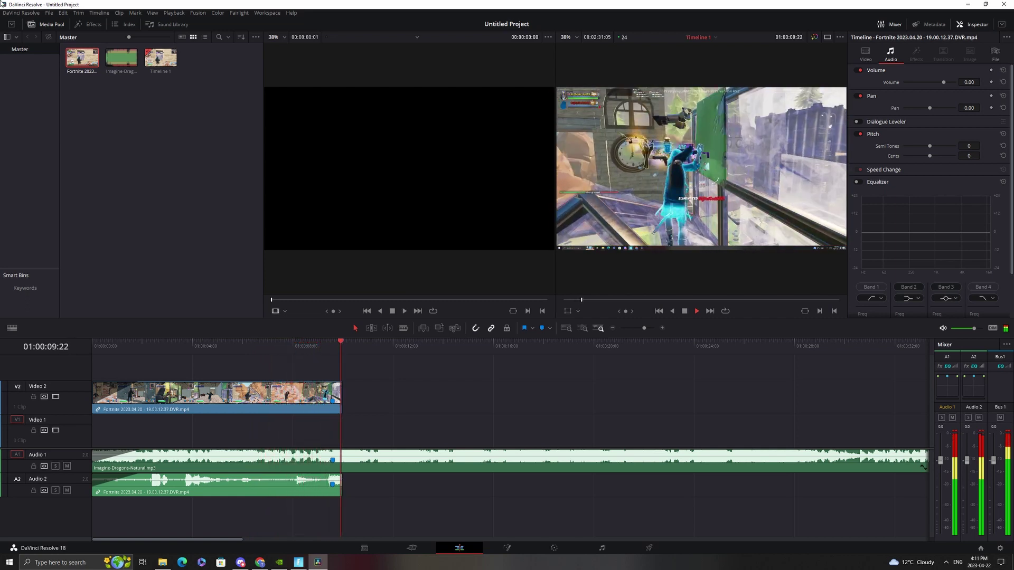
pyautogui.press('space')
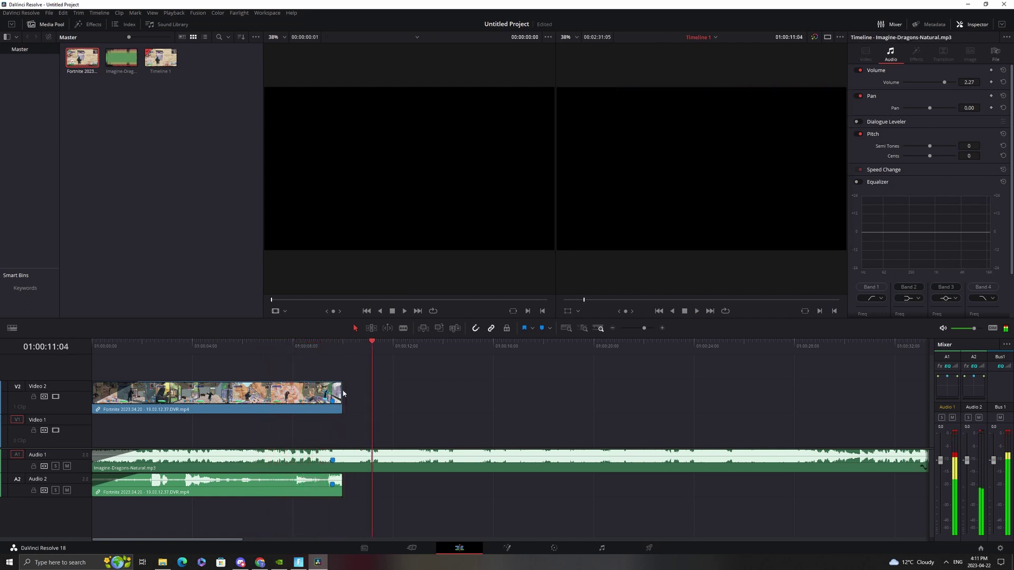
pyautogui.moveTo(343, 393); pyautogui.dragTo(351, 393)
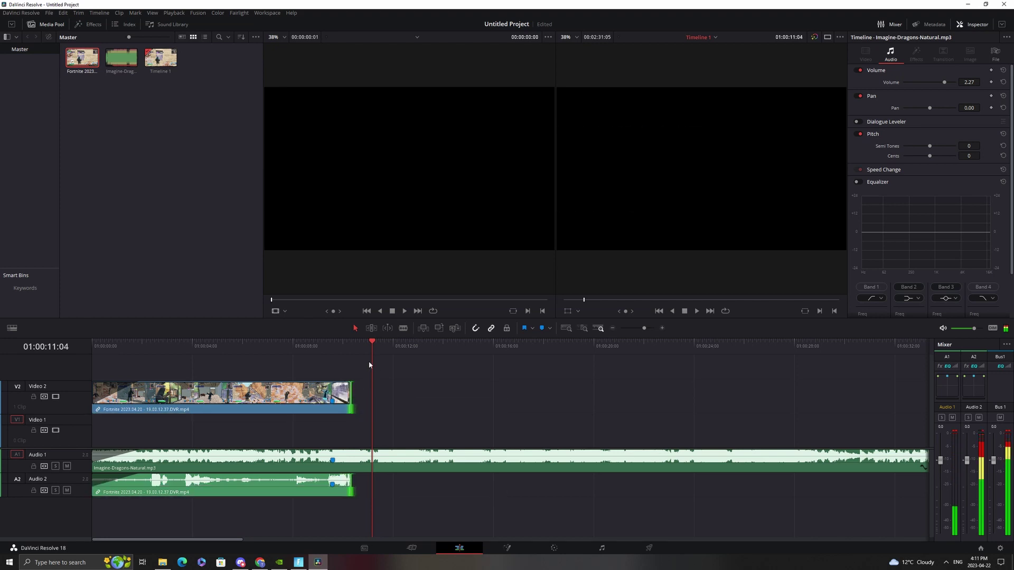
pyautogui.click(294, 347)
pyautogui.press('space')
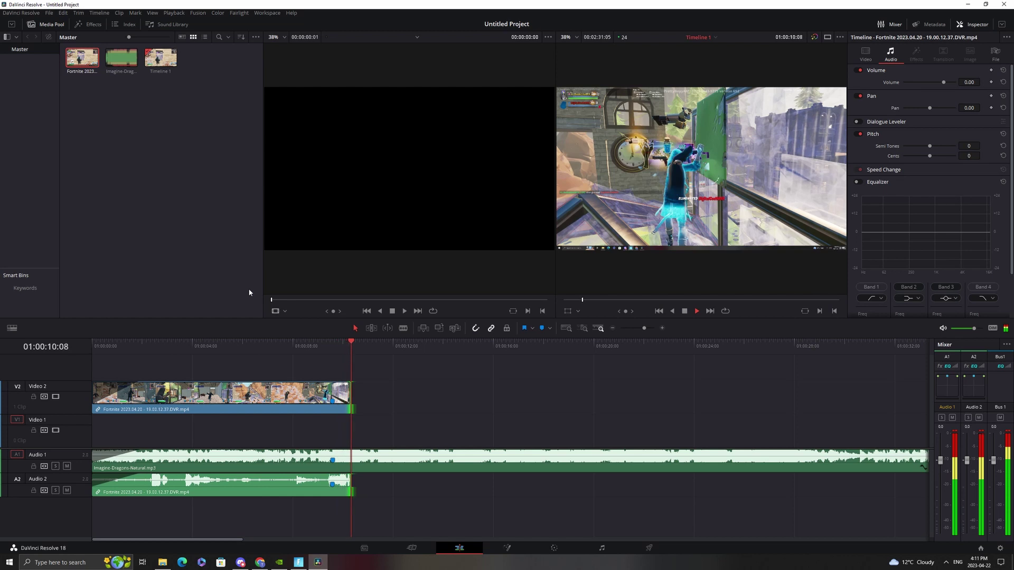
# Step: Place an Adjustment Clip above the Fortnite clip and shorten it to end with the clip
pyautogui.press('space')
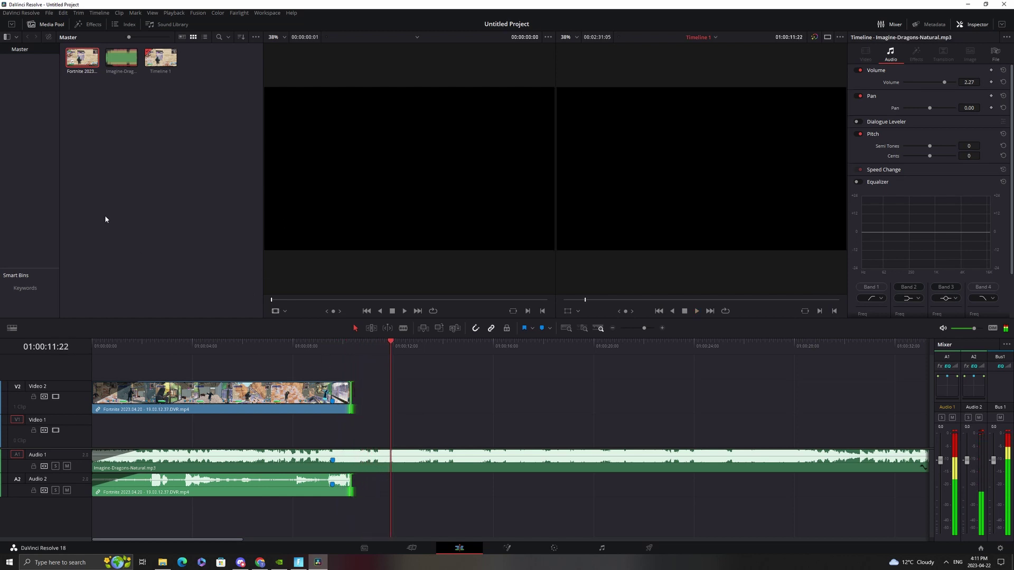
pyautogui.click(90, 23)
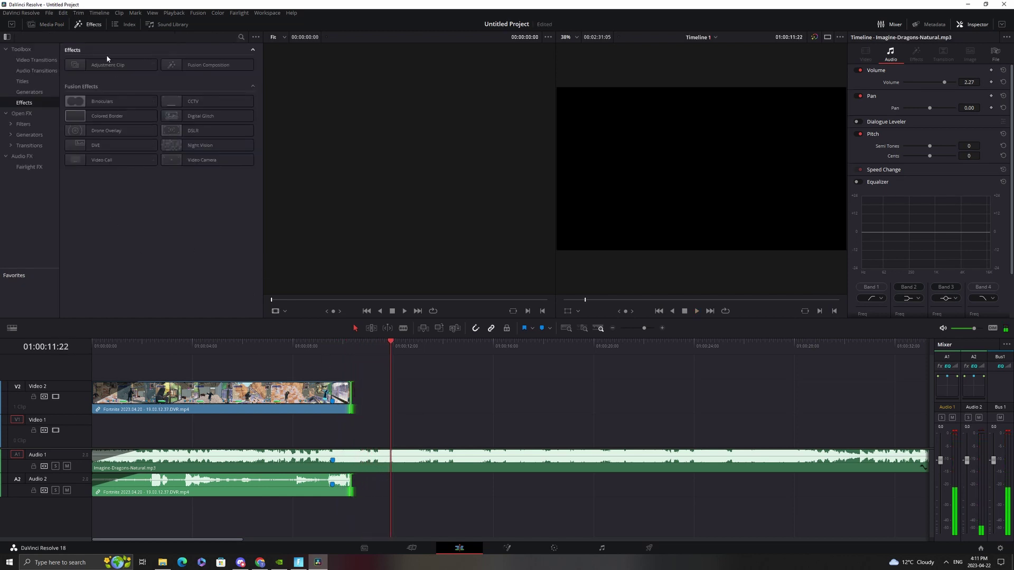
pyautogui.moveTo(107, 65); pyautogui.dragTo(338, 370)
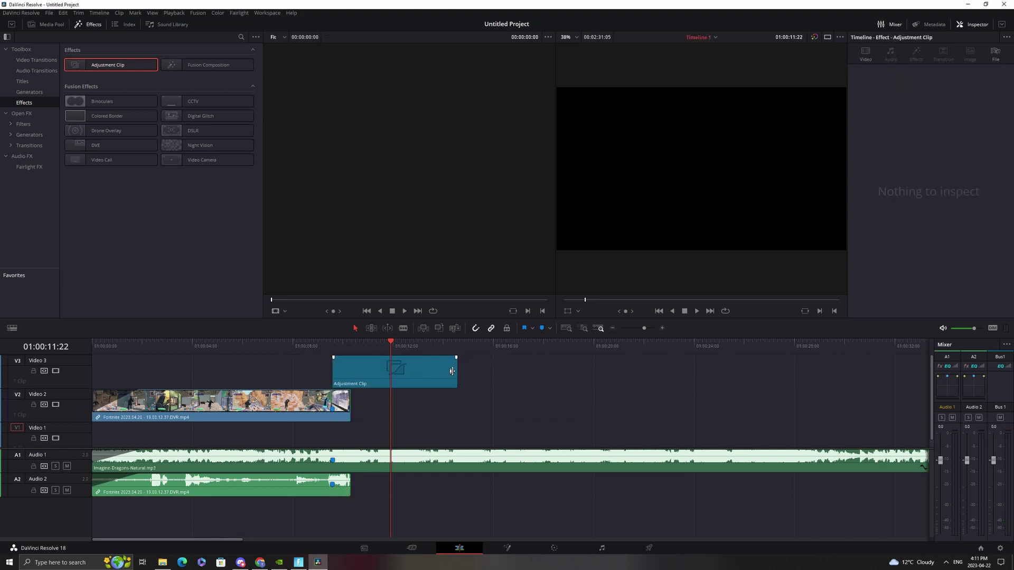
pyautogui.moveTo(456, 370); pyautogui.dragTo(344, 470)
pyautogui.click(344, 470)
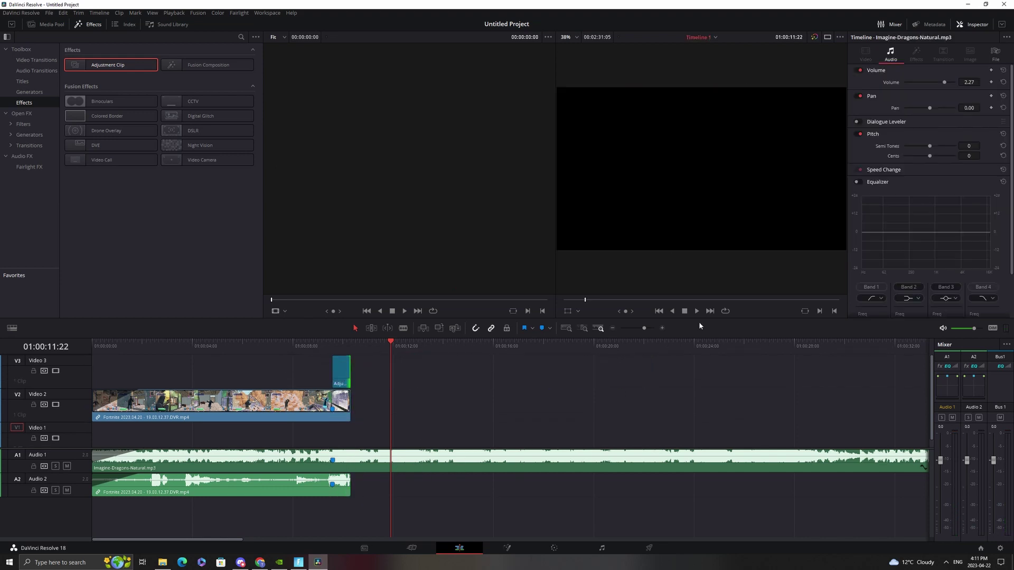
# Step: Zoom the timeline out and add a second Adjustment Clip further along on Video 2
pyautogui.moveTo(642, 329); pyautogui.dragTo(643, 328)
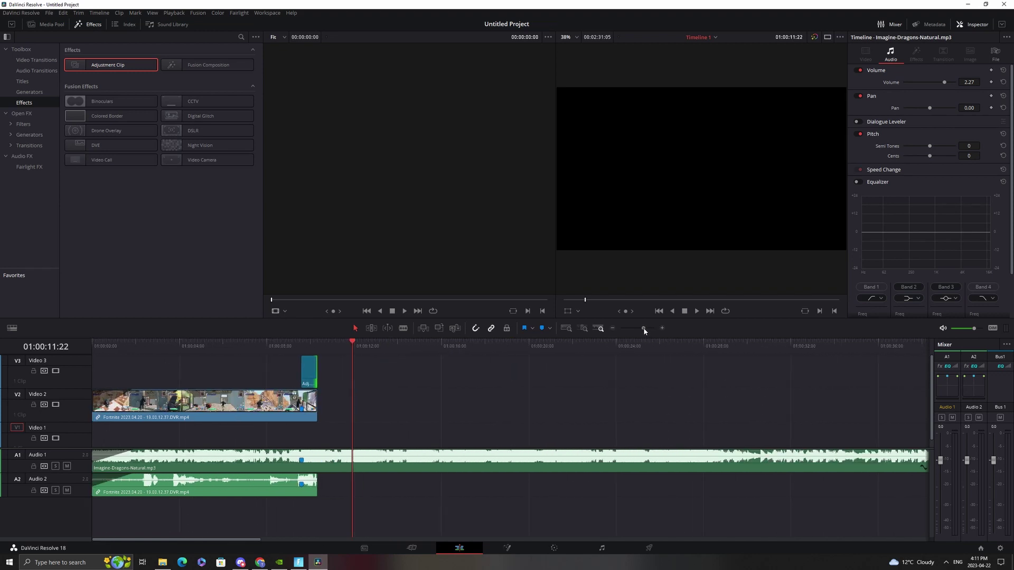
pyautogui.moveTo(141, 61); pyautogui.dragTo(475, 390)
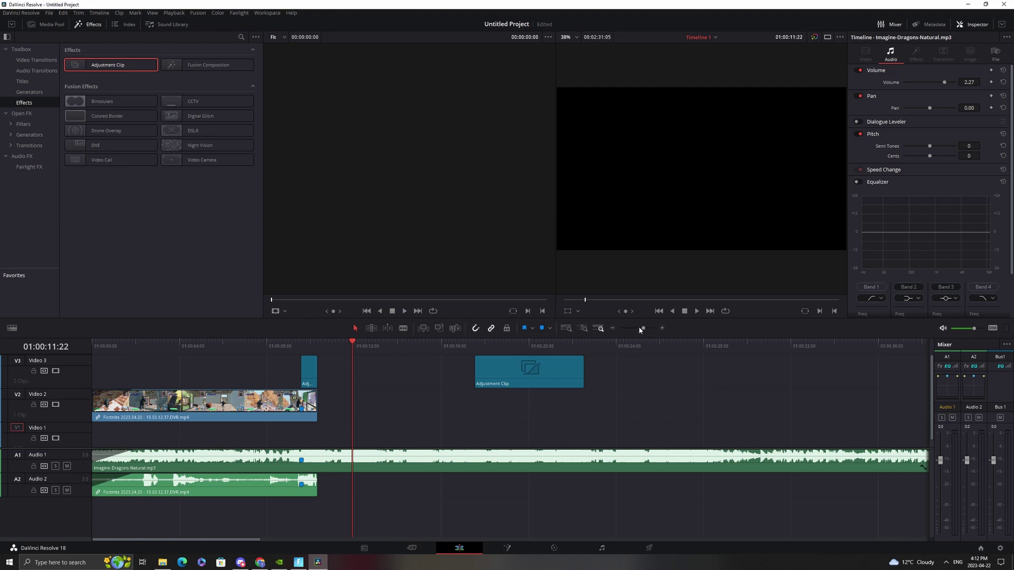
pyautogui.moveTo(639, 328); pyautogui.dragTo(634, 330)
pyautogui.moveTo(150, 68); pyautogui.dragTo(212, 323)
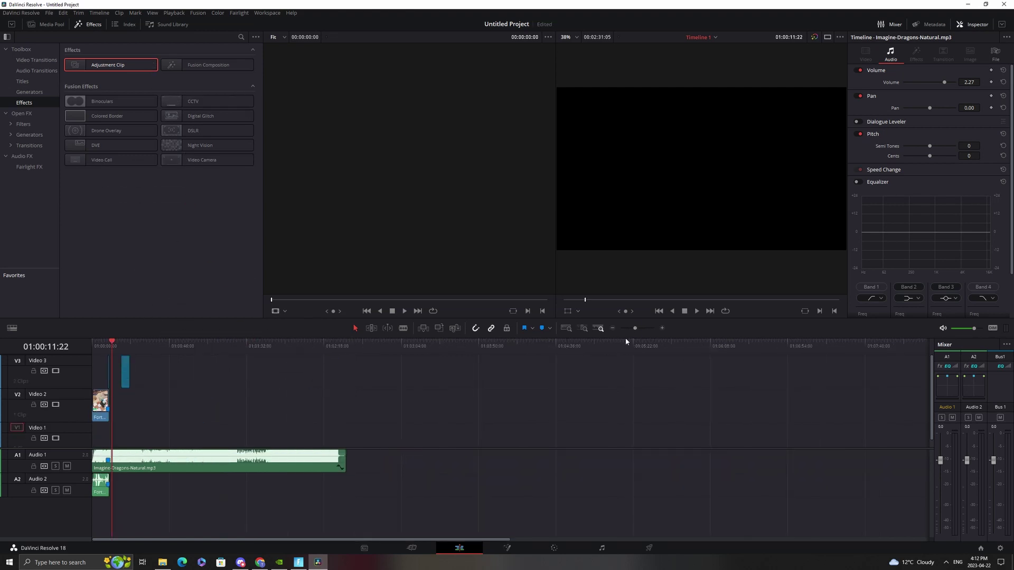
pyautogui.moveTo(635, 328); pyautogui.dragTo(643, 328)
# Step: Delete the stray Adjustment Clip from Video 2
pyautogui.click(543, 382)
pyautogui.moveTo(543, 383); pyautogui.dragTo(512, 391)
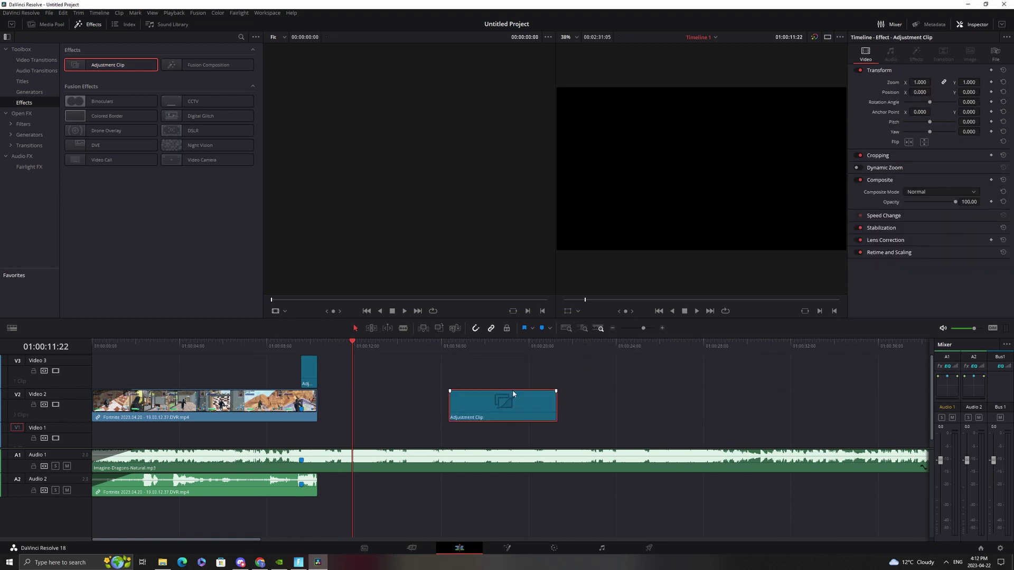
pyautogui.press('Delete')
# Step: Put the playhead on Marker 1 and open the V3 Adjustment Clip's context menu
pyautogui.moveTo(353, 349); pyautogui.dragTo(276, 388)
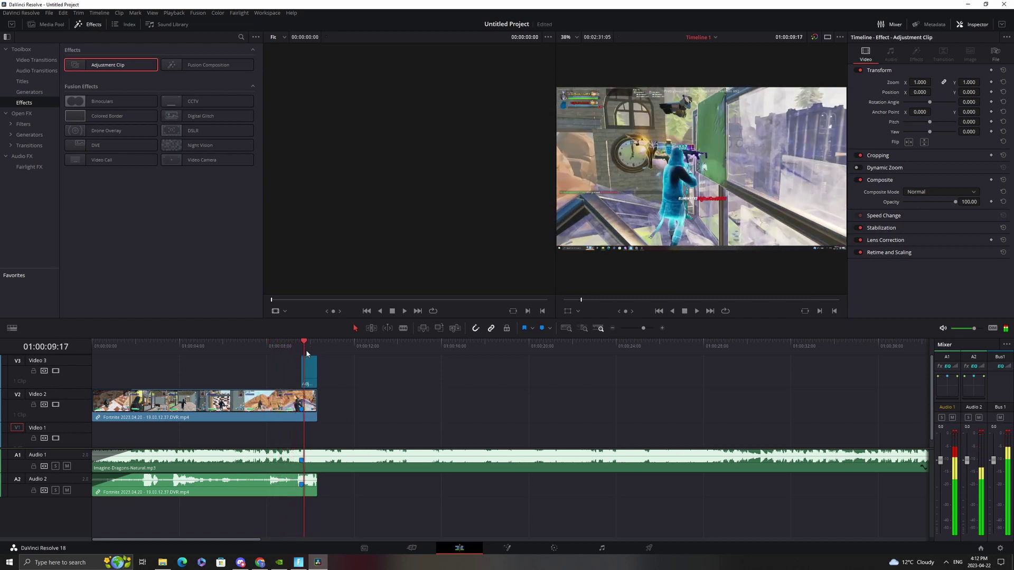
pyautogui.moveTo(306, 353); pyautogui.dragTo(303, 354)
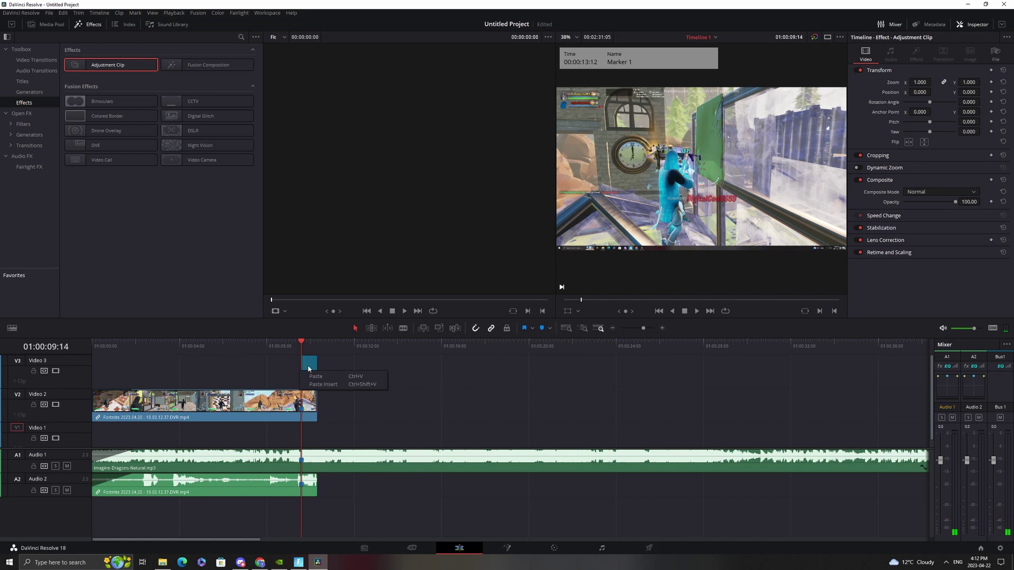
pyautogui.click(316, 377)
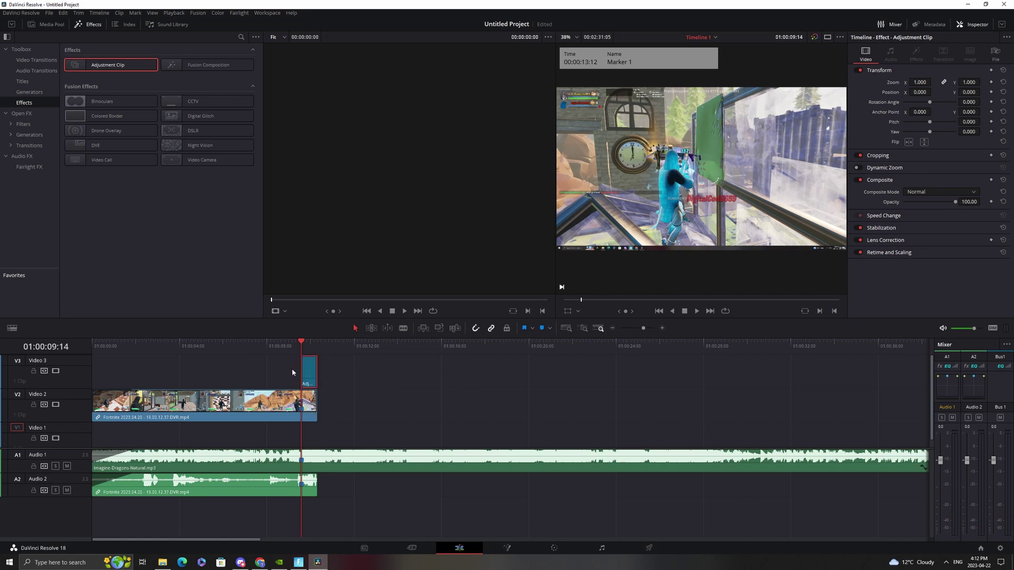
pyautogui.rightClick(309, 379)
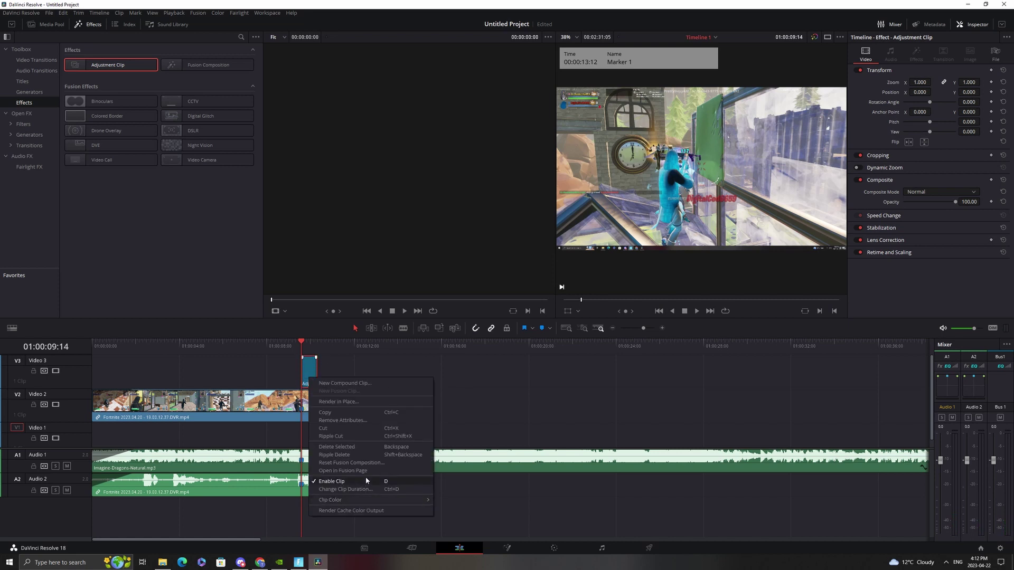
pyautogui.click(379, 471)
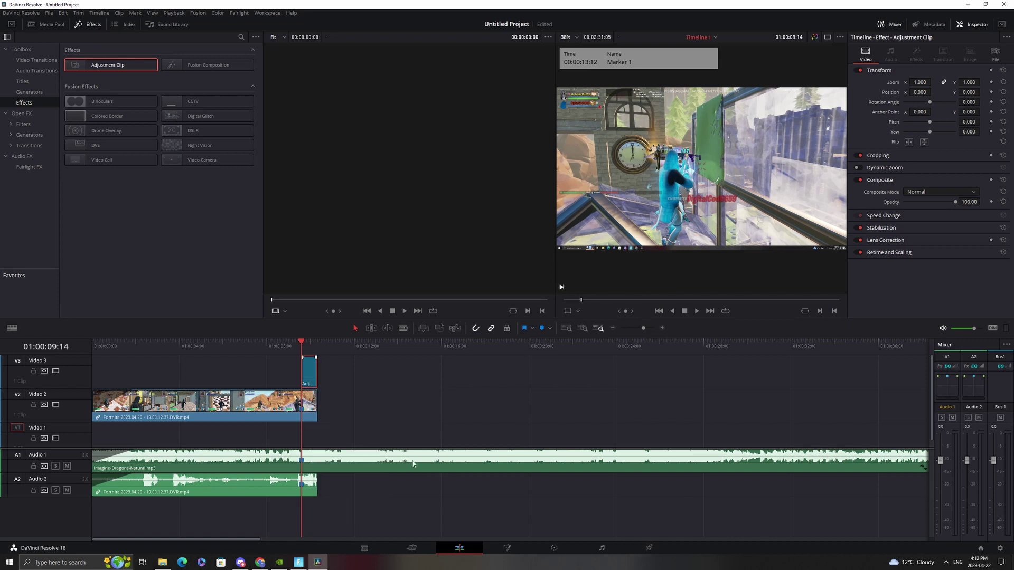
pyautogui.click(503, 550)
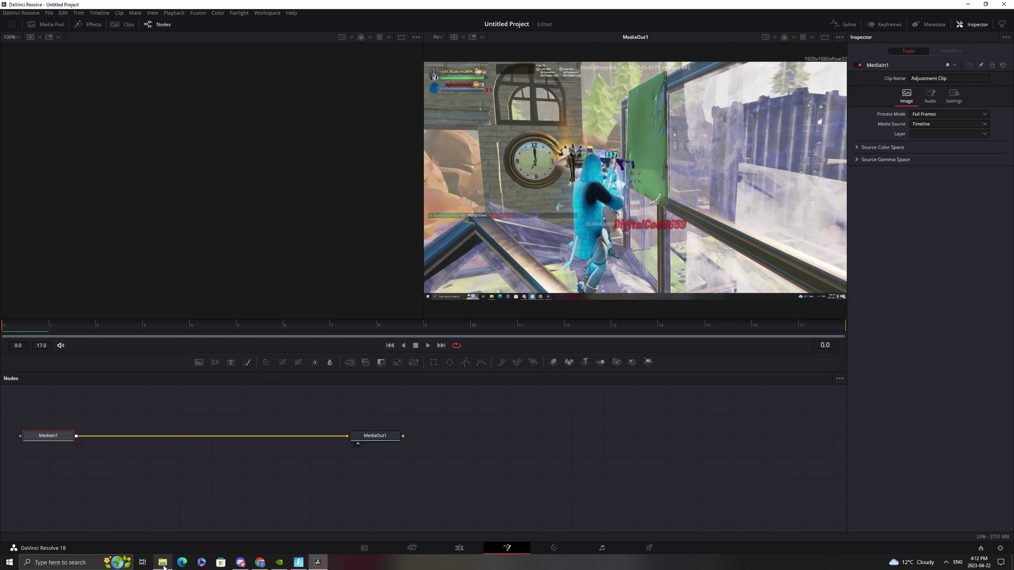
pyautogui.moveTo(163, 567)
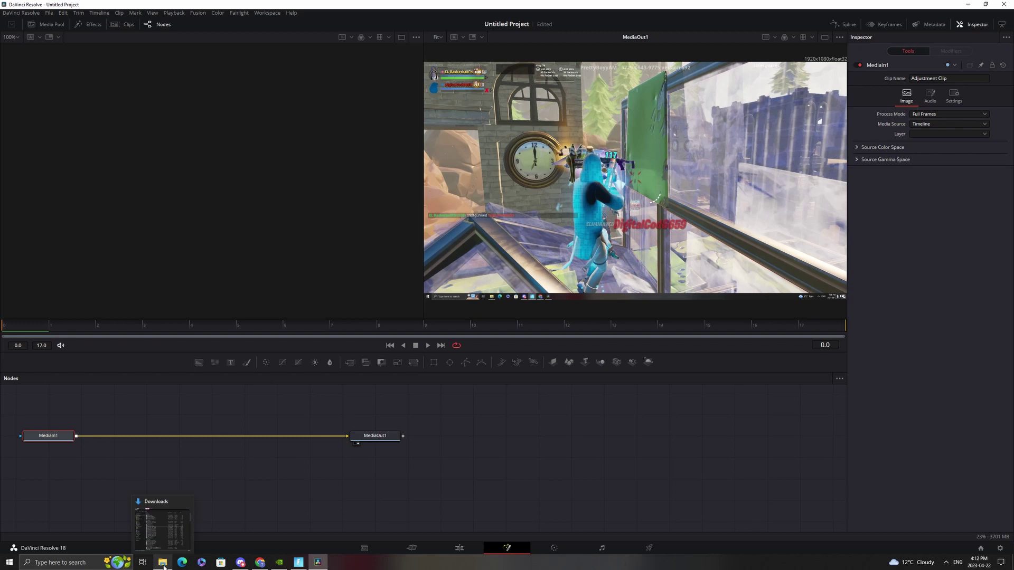
# Step: Drop the INSANE_RGB_Impact, Clean Blur Impact and Purple Glow Impact .setting files into Nodes, moving MacroTool1 aside
pyautogui.click(164, 566)
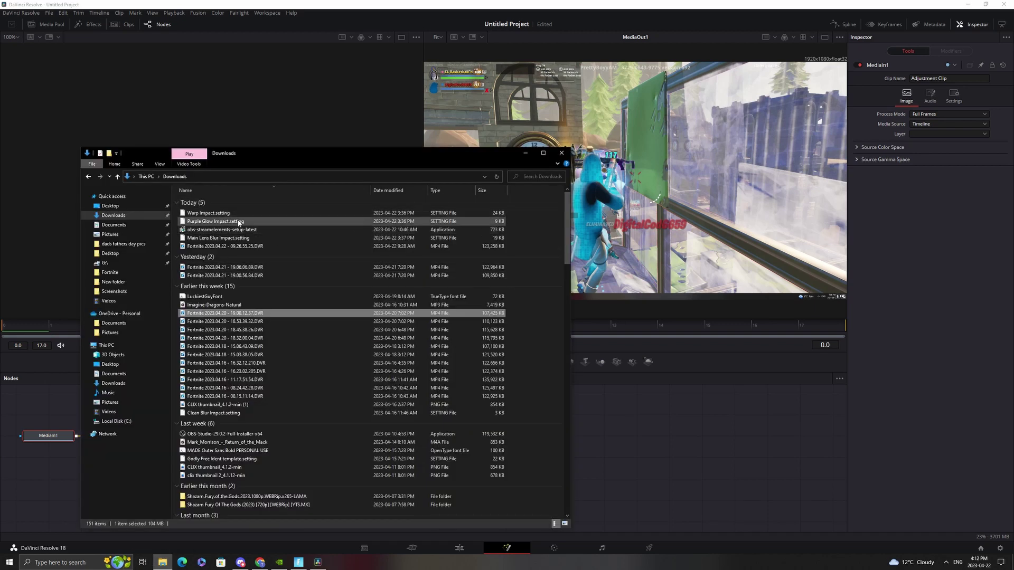
pyautogui.scroll(-1, 221, 448)
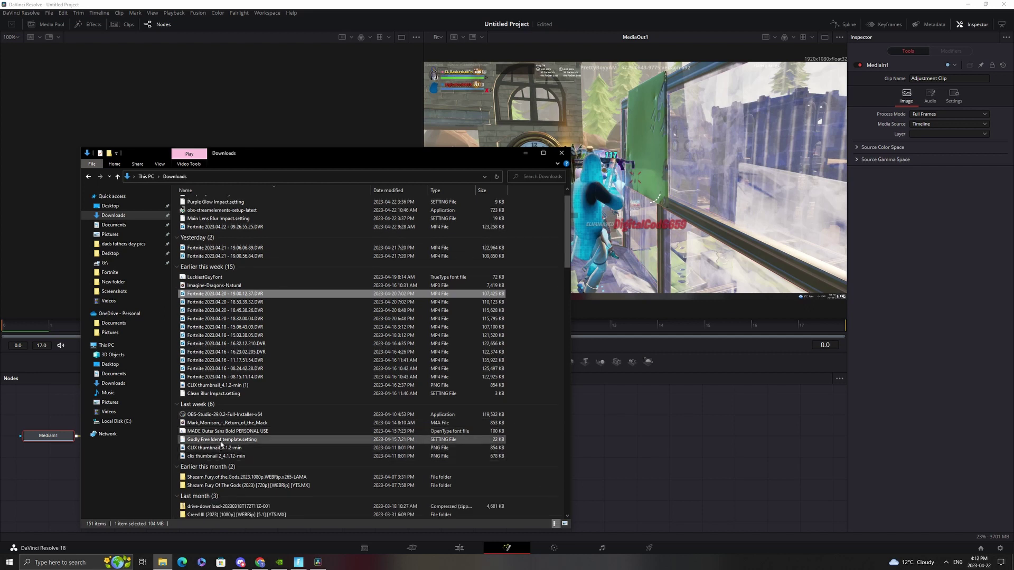
pyautogui.scroll(-1, 223, 512)
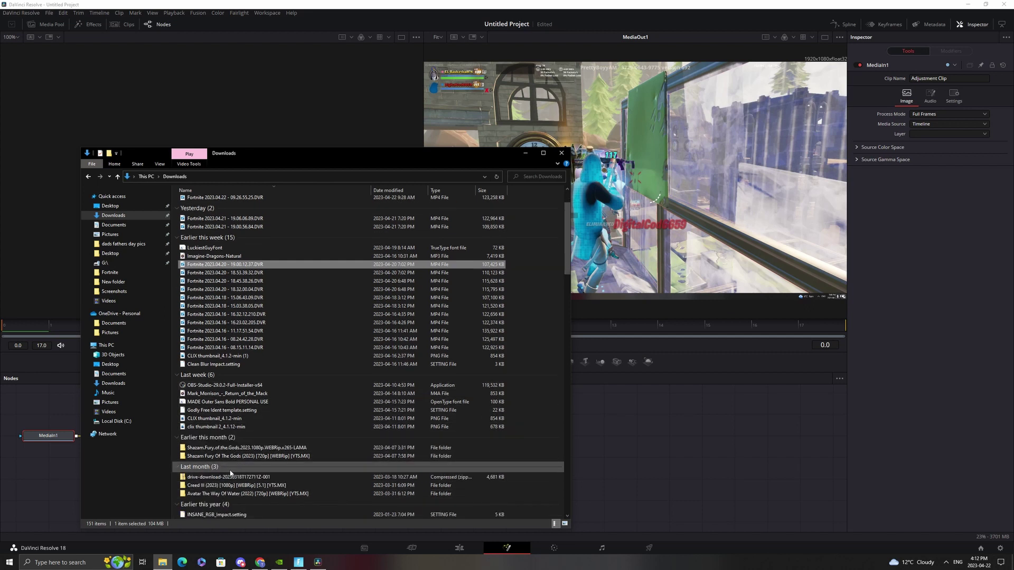
pyautogui.moveTo(224, 518); pyautogui.dragTo(666, 457)
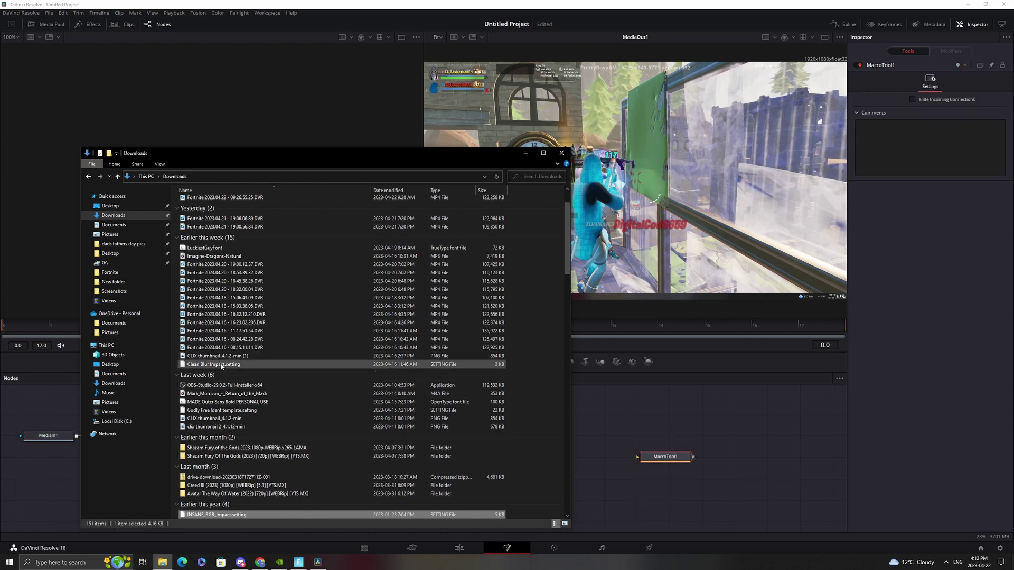
pyautogui.moveTo(241, 364)
pyautogui.mouseDown()
pyautogui.moveTo(380, 368)
pyautogui.moveTo(655, 417)
pyautogui.mouseUp()
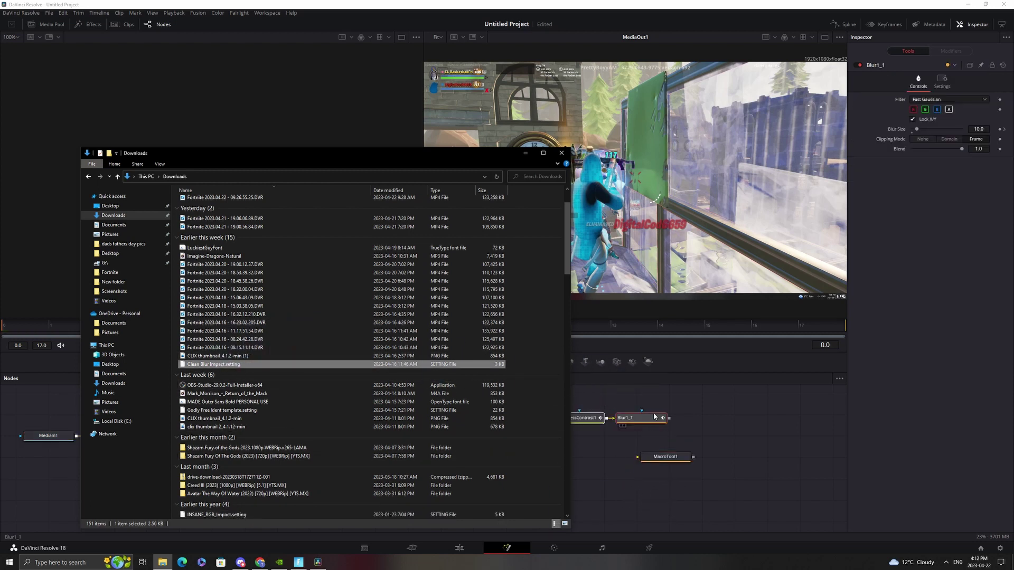
pyautogui.scroll(2, 223, 237)
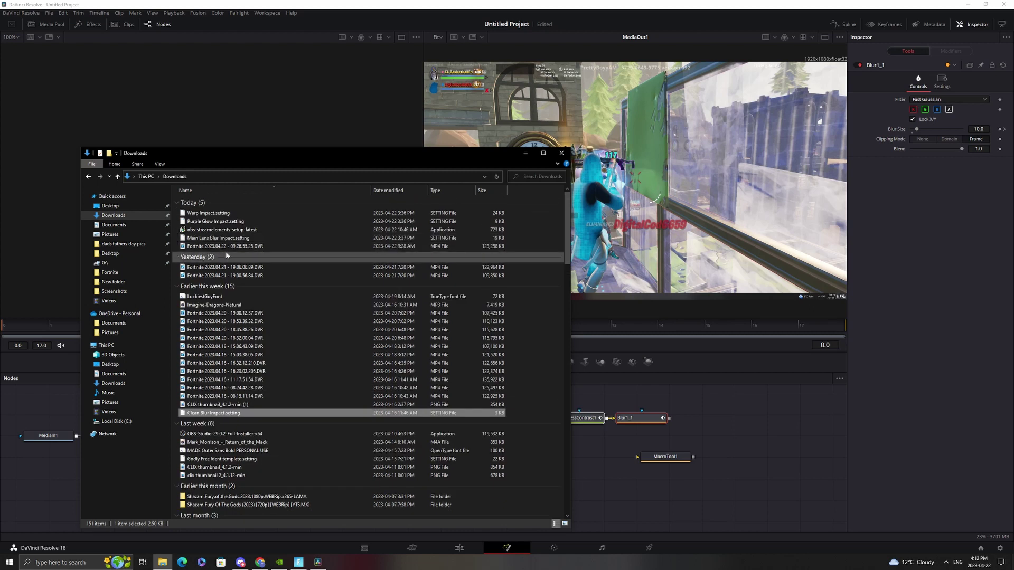
pyautogui.click(231, 223)
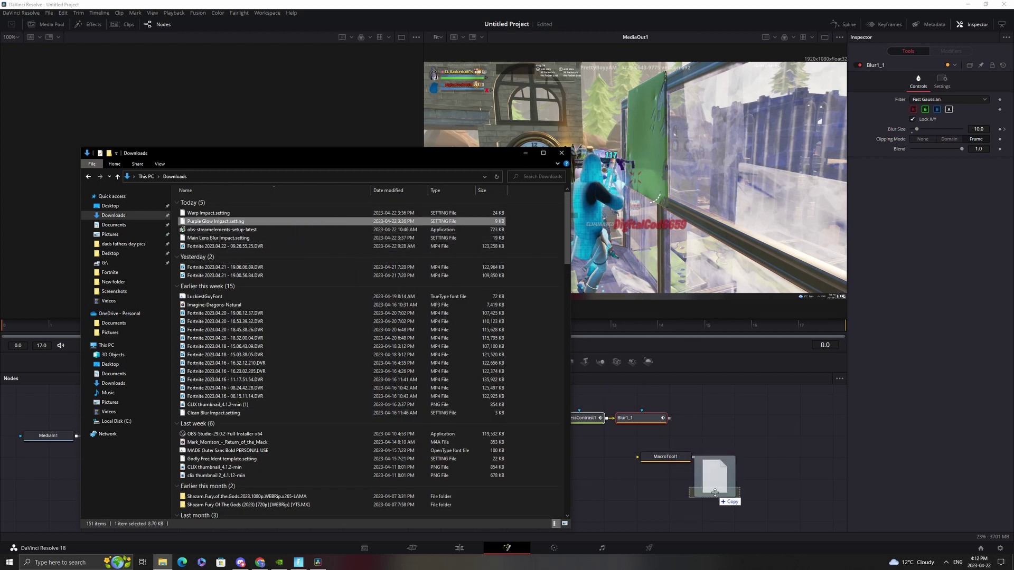
pyautogui.moveTo(230, 224); pyautogui.dragTo(729, 463)
pyautogui.moveTo(578, 457); pyautogui.dragTo(451, 430)
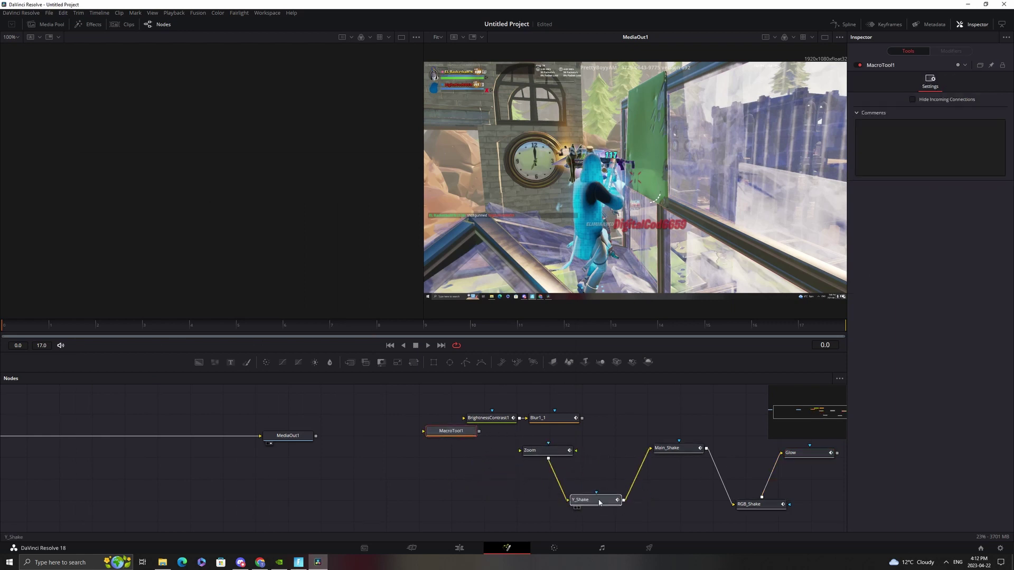
# Step: Line up the Zoom, Y_Shake, Main_Shake, RGB_Shake and Glow nodes near MediaIn1
pyautogui.moveTo(533, 451); pyautogui.dragTo(328, 460)
pyautogui.moveTo(608, 499)
pyautogui.mouseDown()
pyautogui.moveTo(510, 508)
pyautogui.moveTo(353, 495)
pyautogui.mouseUp()
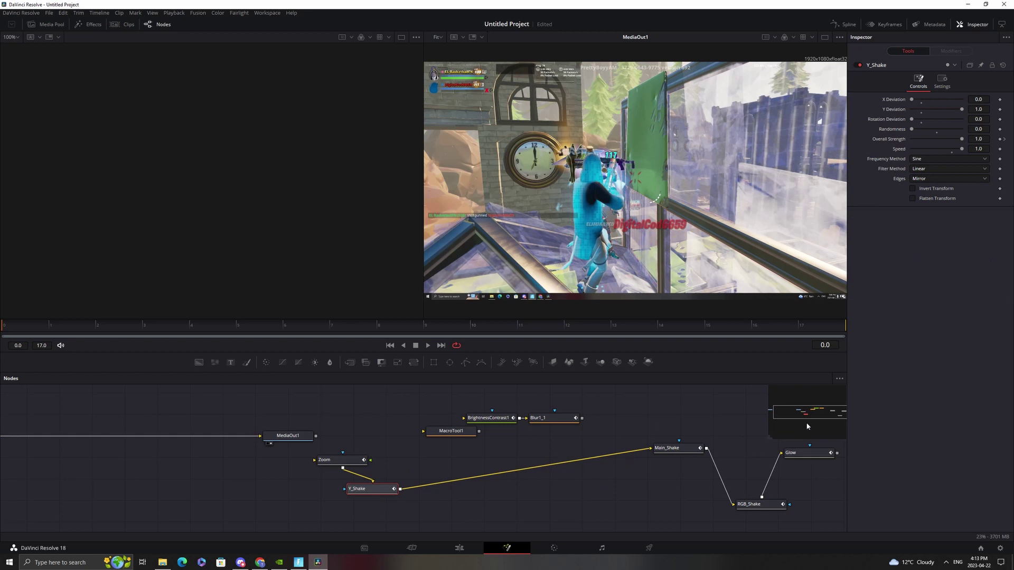
pyautogui.moveTo(806, 426); pyautogui.dragTo(783, 417)
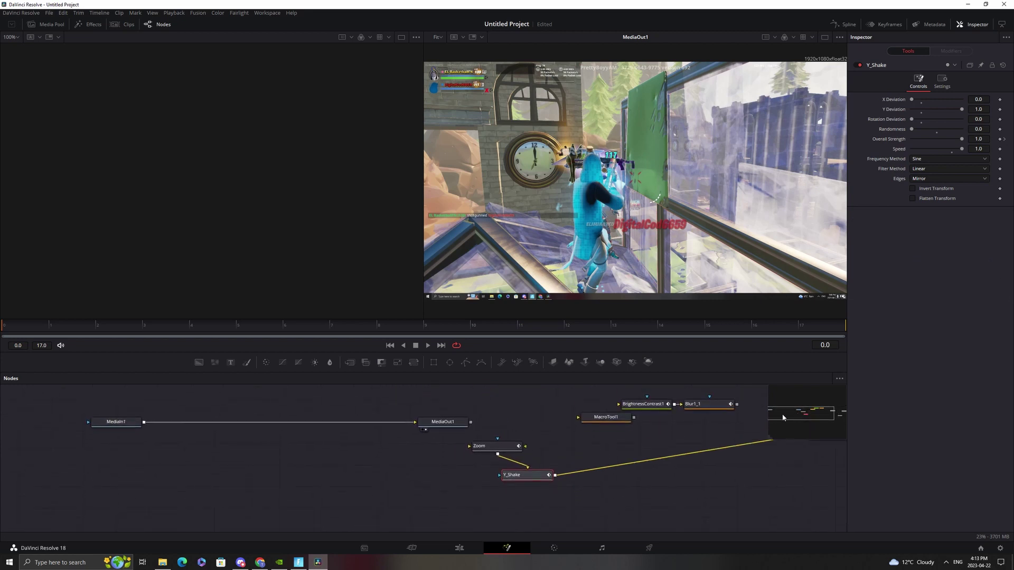
pyautogui.moveTo(816, 418); pyautogui.dragTo(828, 416)
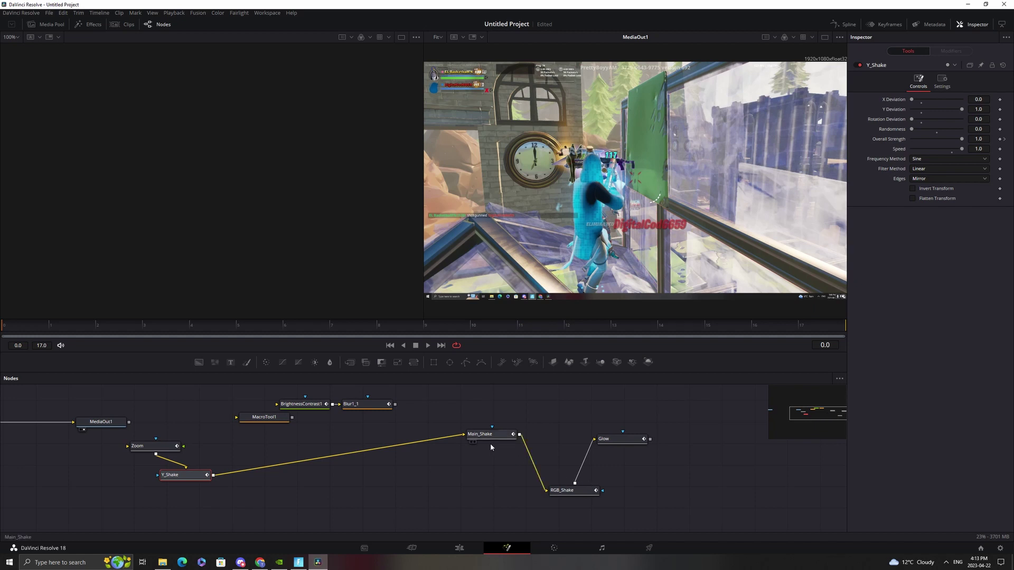
pyautogui.moveTo(489, 435); pyautogui.dragTo(272, 471)
pyautogui.moveTo(562, 491); pyautogui.dragTo(319, 466)
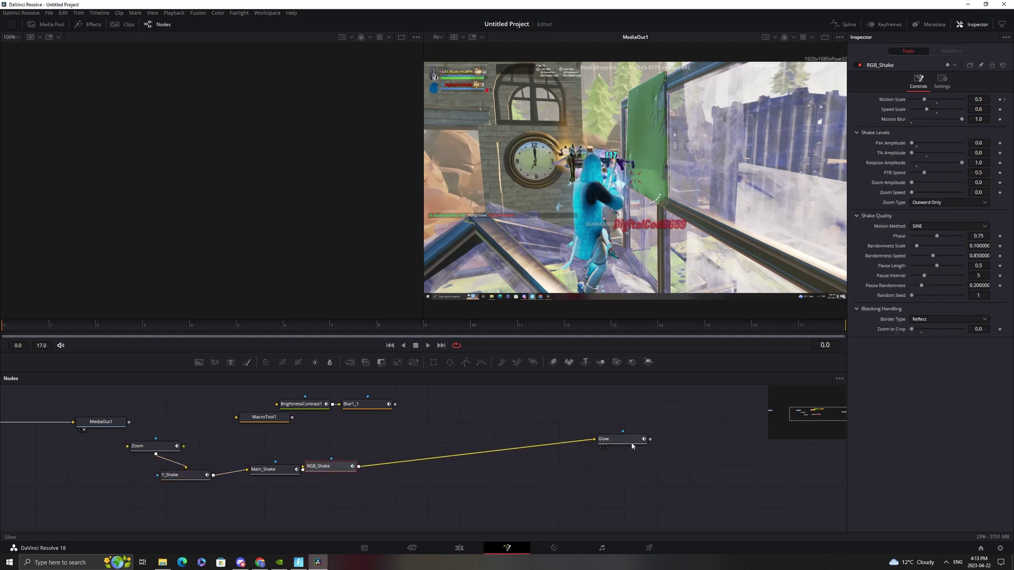
pyautogui.moveTo(632, 446); pyautogui.dragTo(392, 474)
pyautogui.moveTo(810, 431); pyautogui.dragTo(803, 414)
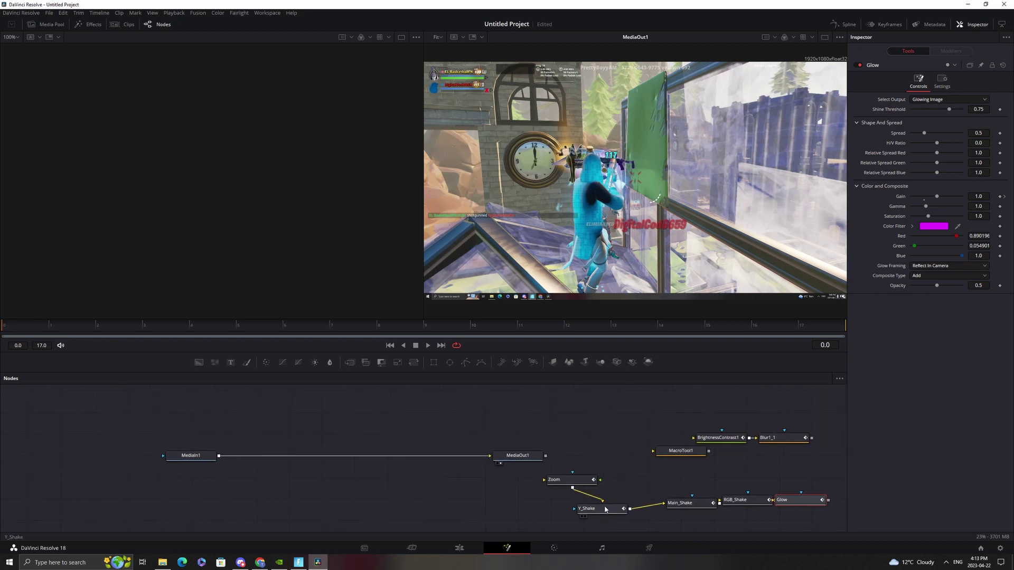
# Step: Insert Zoom and then Y_Shake between MediaIn1 and MediaOut1
pyautogui.moveTo(595, 480); pyautogui.dragTo(276, 459)
pyautogui.moveTo(592, 510)
pyautogui.mouseDown()
pyautogui.moveTo(502, 506)
pyautogui.moveTo(324, 456)
pyautogui.mouseUp()
pyautogui.moveTo(199, 459); pyautogui.dragTo(47, 451)
pyautogui.moveTo(262, 464); pyautogui.dragTo(112, 456)
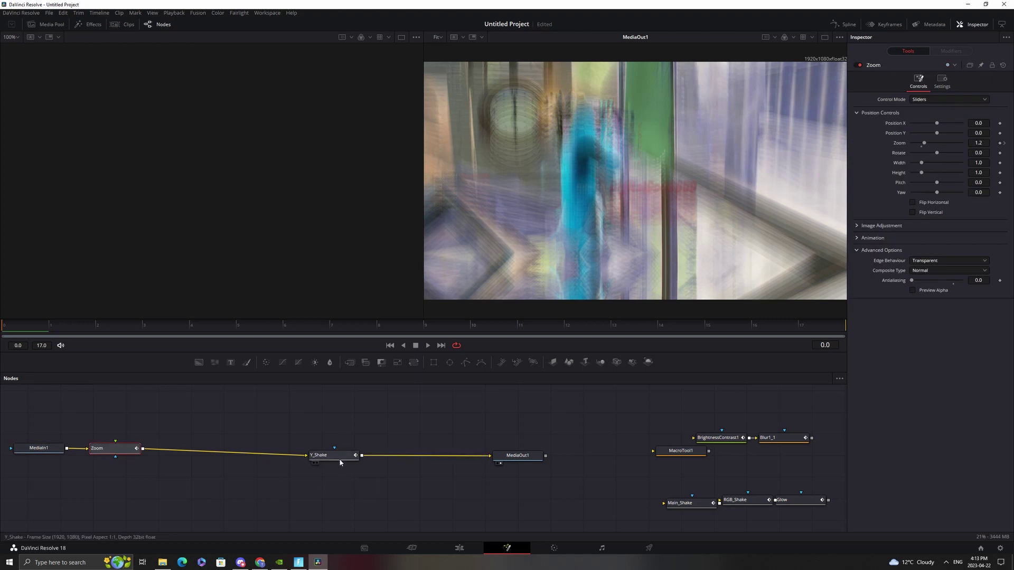
pyautogui.moveTo(328, 455); pyautogui.dragTo(190, 448)
# Step: Chain Main_Shake, RGB_Shake and Glow after Y_Shake, then return to the Edit page
pyautogui.moveTo(535, 464); pyautogui.dragTo(612, 455)
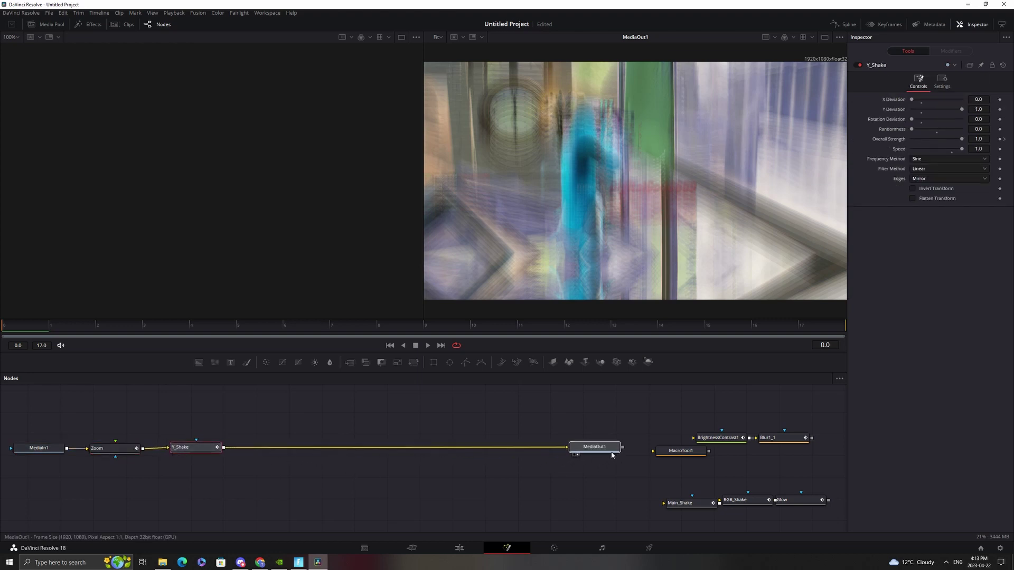
pyautogui.moveTo(693, 510); pyautogui.dragTo(292, 450)
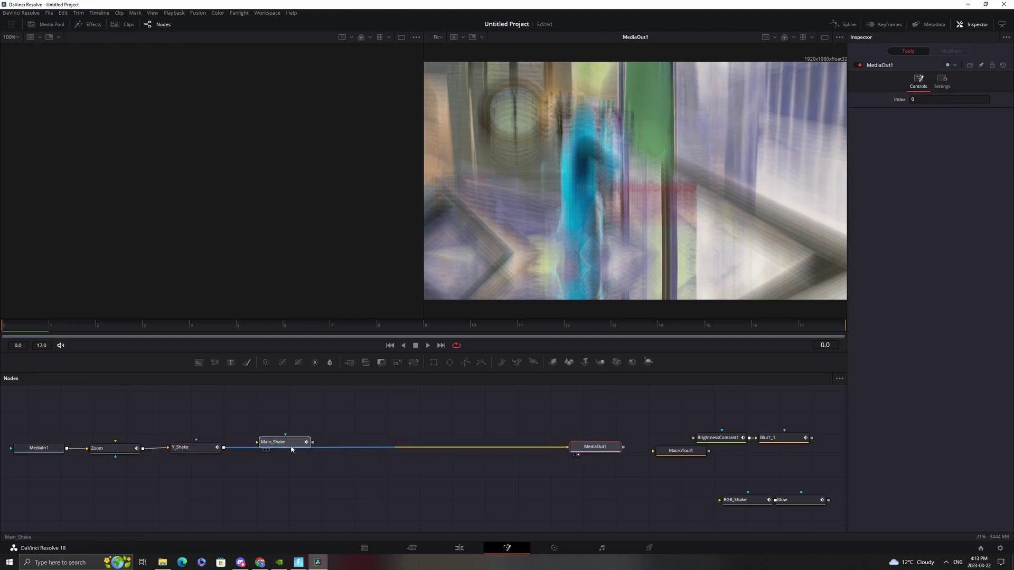
pyautogui.moveTo(730, 501); pyautogui.dragTo(364, 442)
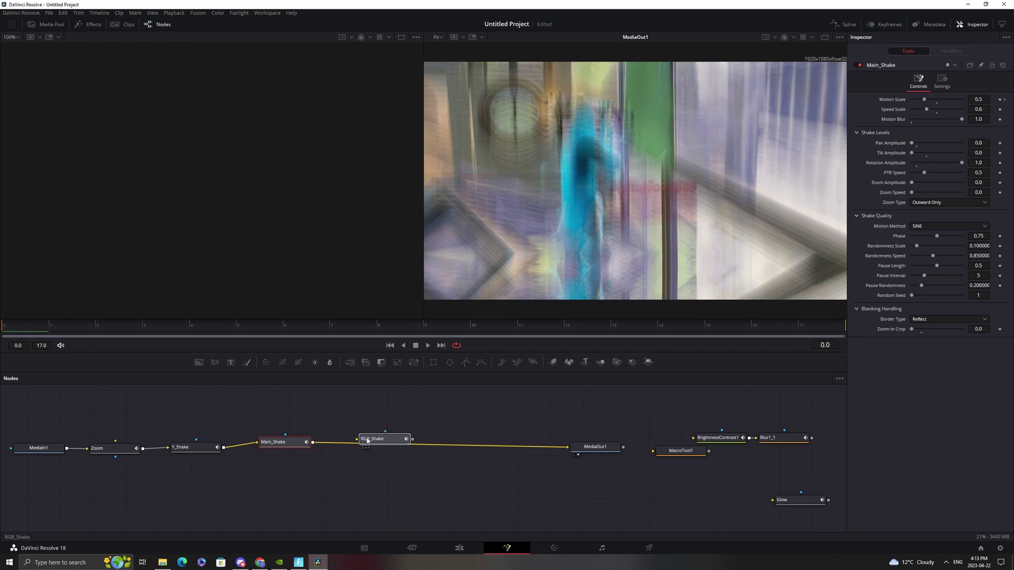
pyautogui.moveTo(804, 501); pyautogui.dragTo(508, 449)
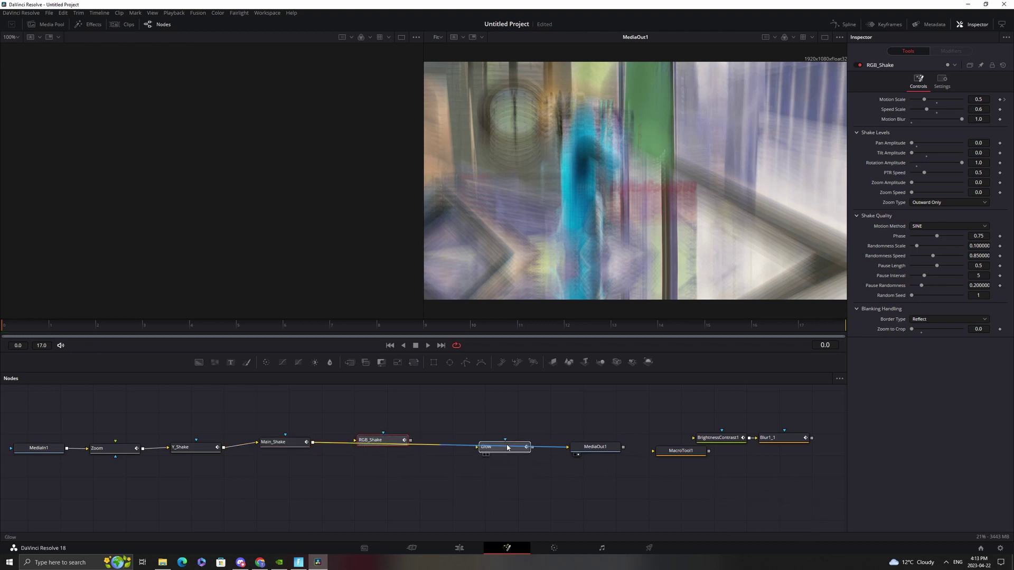
pyautogui.moveTo(373, 441); pyautogui.dragTo(373, 445)
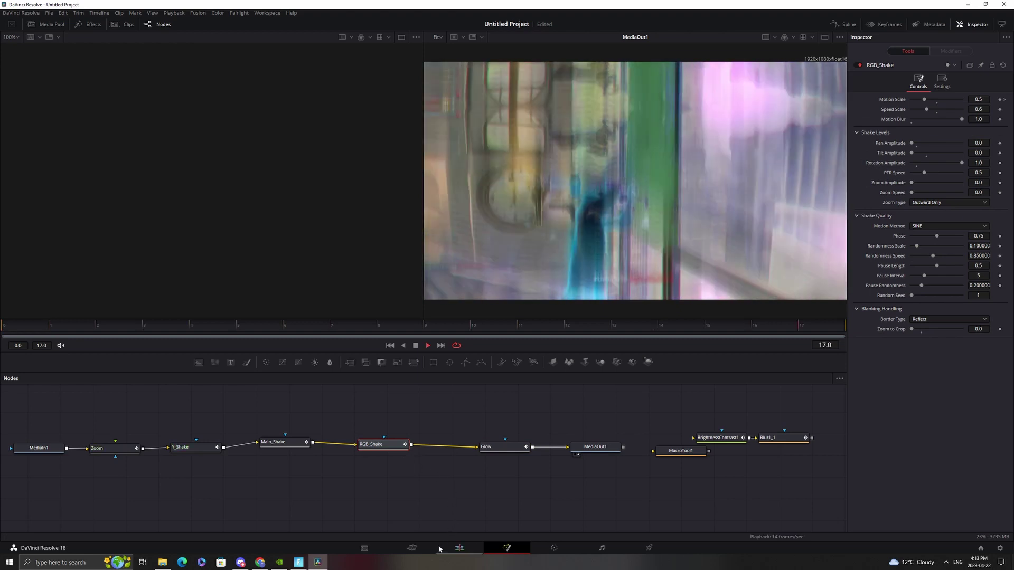
pyautogui.click(460, 547)
# Step: Preview the adjustment clip, open it in Fusion, and delete the Zoom and shake nodes
pyautogui.click(268, 349)
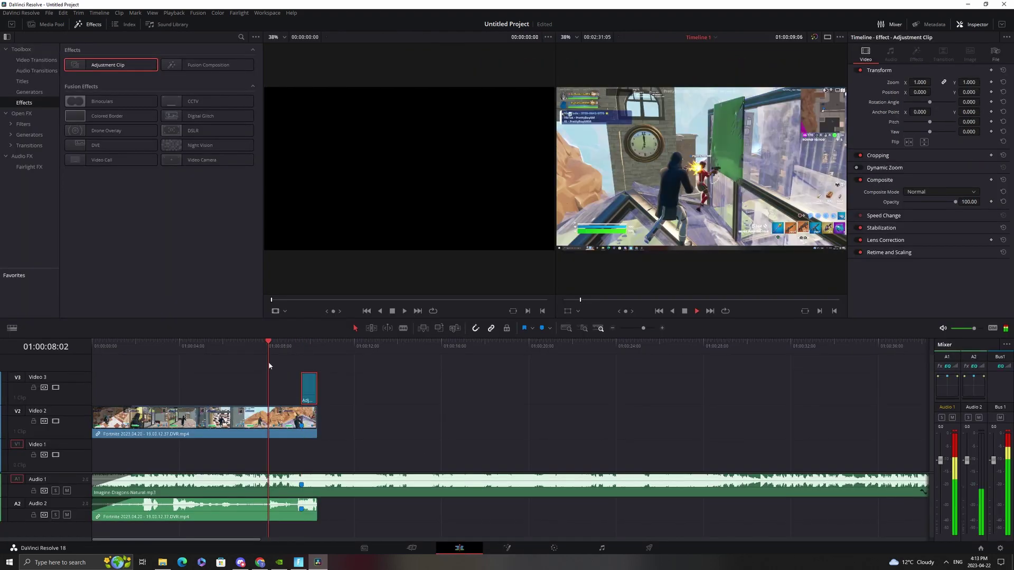
pyautogui.press('space')
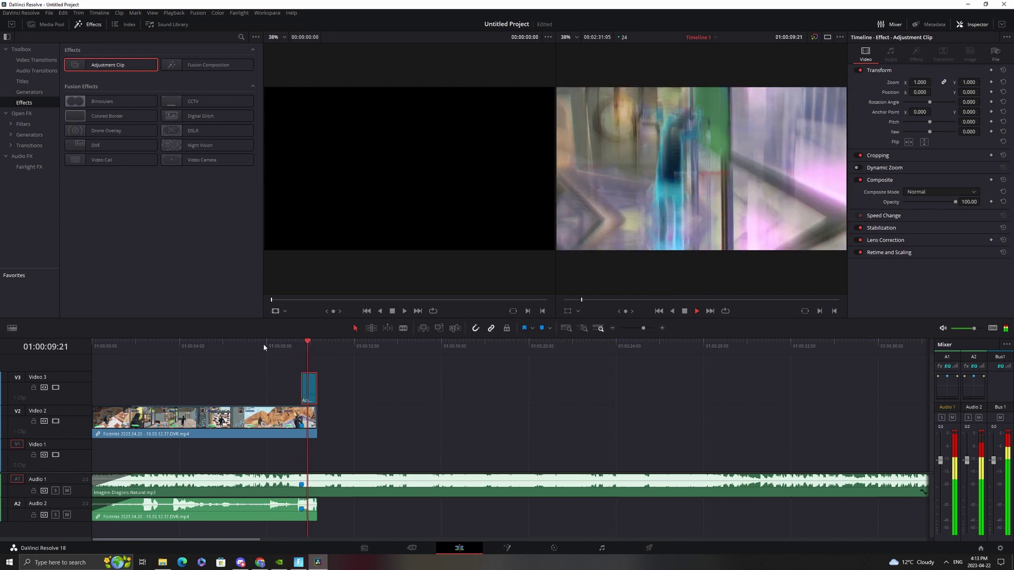
pyautogui.rightClick(310, 393)
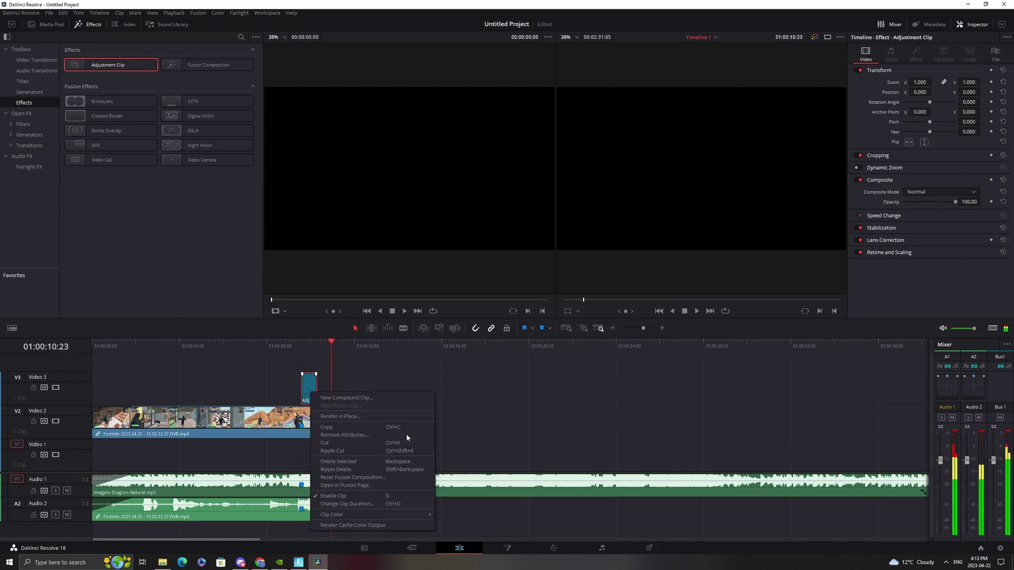
pyautogui.click(376, 485)
pyautogui.moveTo(77, 468); pyautogui.dragTo(409, 414)
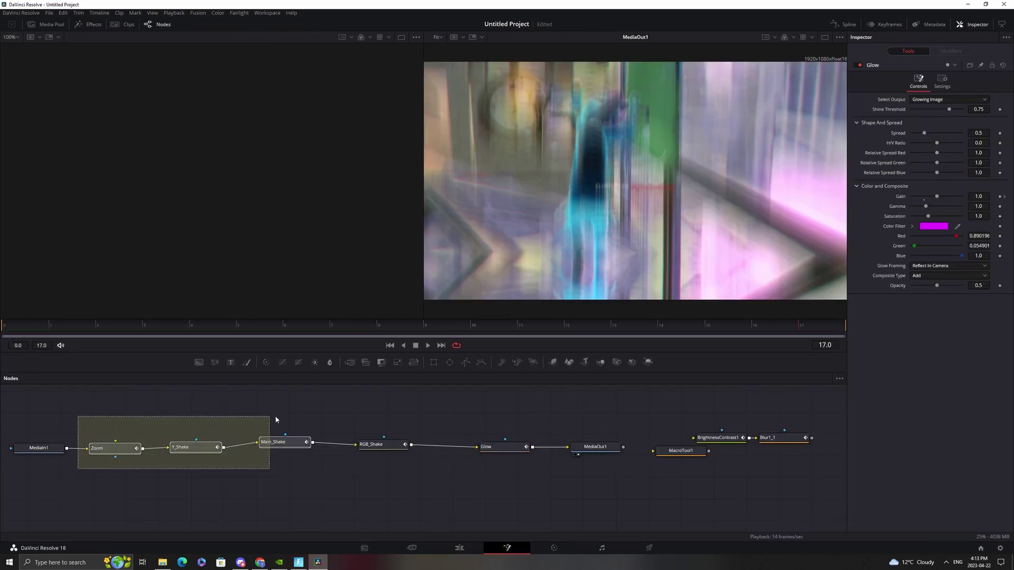
pyautogui.press('Delete')
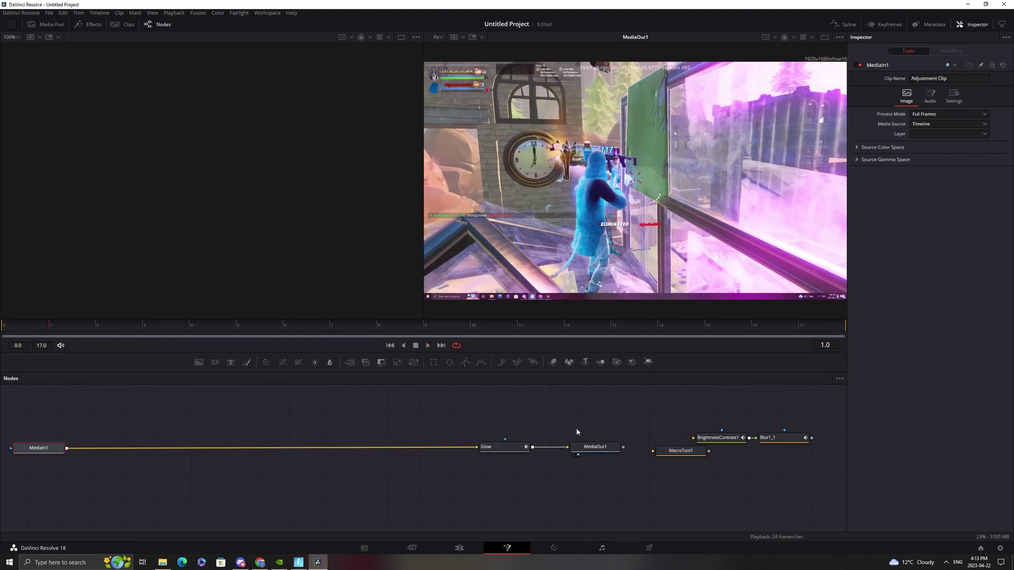
# Step: Insert MacroTool1, BrightnessContrast1 and Blur1_1 into the chain and delete the Glow node
pyautogui.moveTo(681, 451)
pyautogui.mouseDown()
pyautogui.moveTo(331, 498)
pyautogui.moveTo(119, 448)
pyautogui.mouseUp()
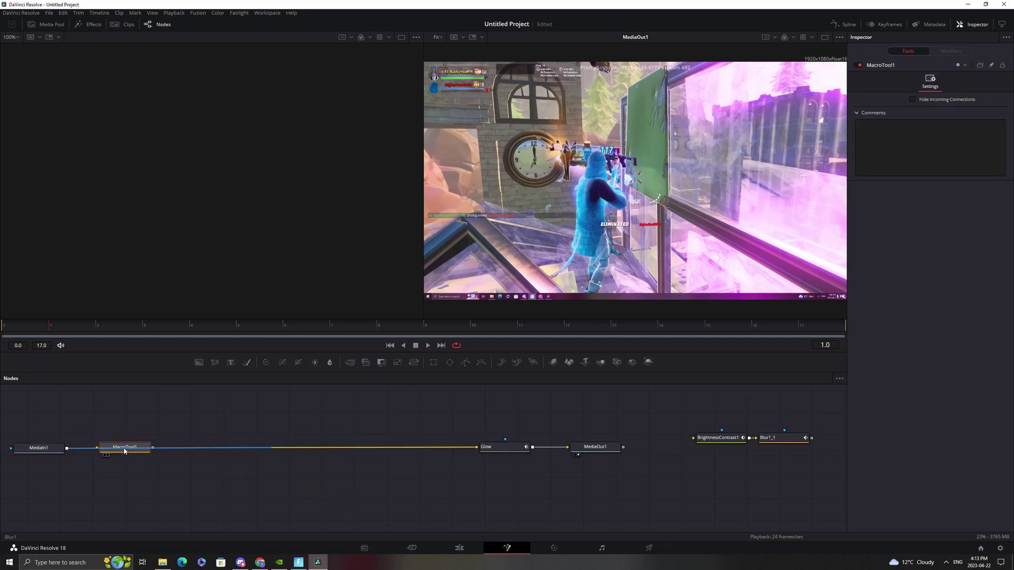
pyautogui.moveTo(718, 438); pyautogui.dragTo(333, 493)
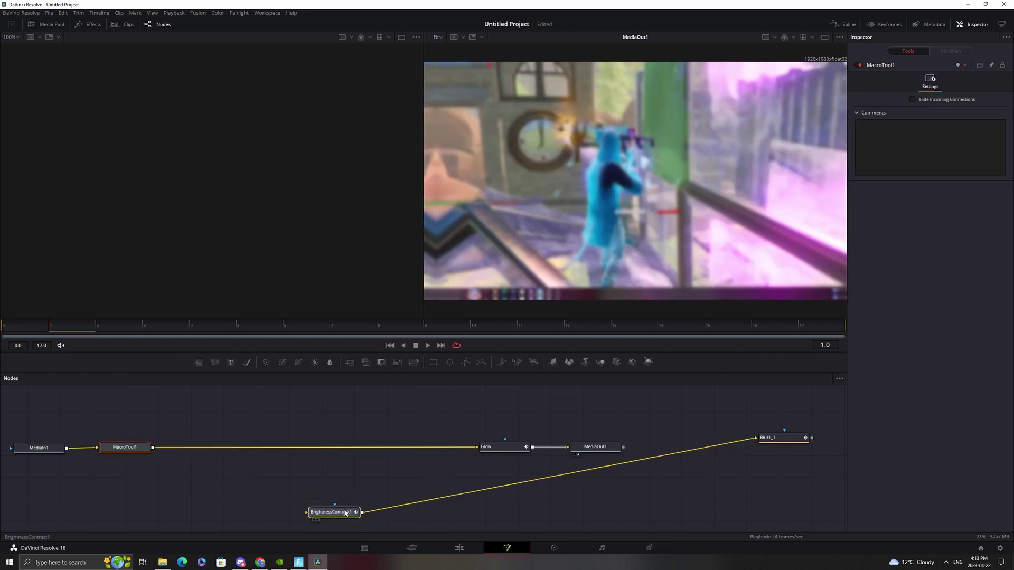
pyautogui.moveTo(784, 438)
pyautogui.mouseDown()
pyautogui.moveTo(574, 494)
pyautogui.moveTo(356, 498)
pyautogui.moveTo(243, 448)
pyautogui.mouseUp()
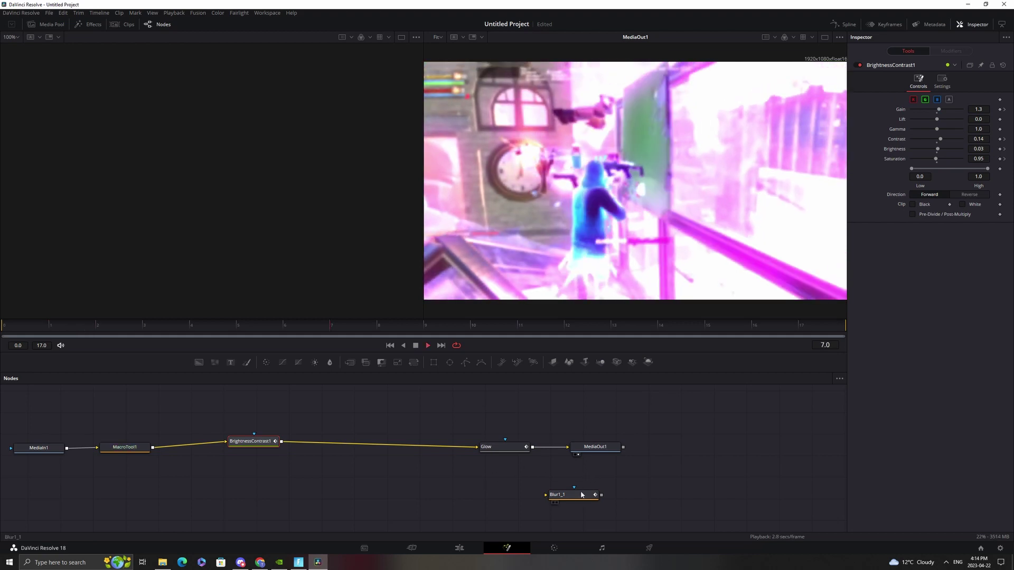
pyautogui.moveTo(575, 495); pyautogui.dragTo(345, 445)
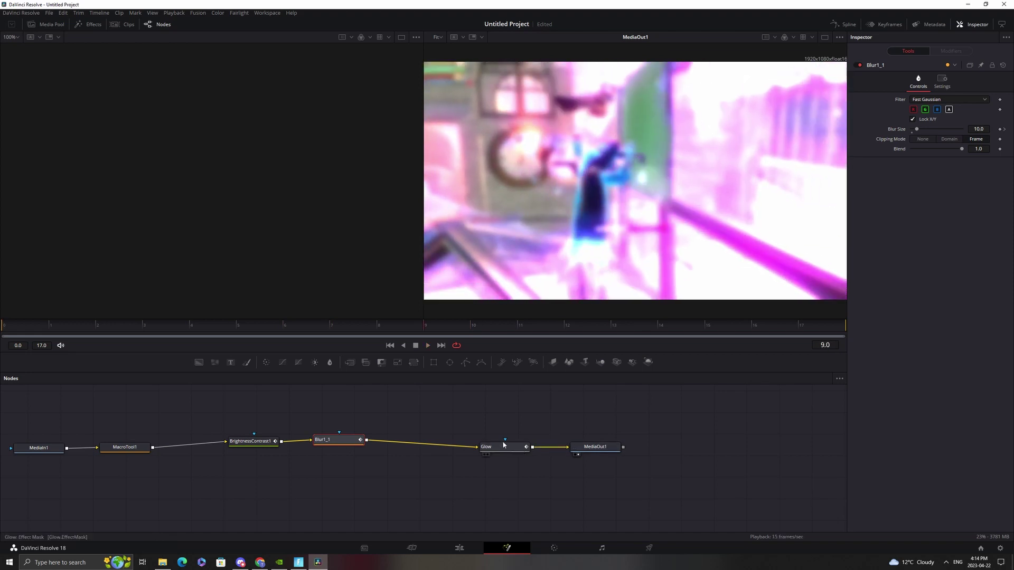
pyautogui.click(505, 447)
pyautogui.press('Delete')
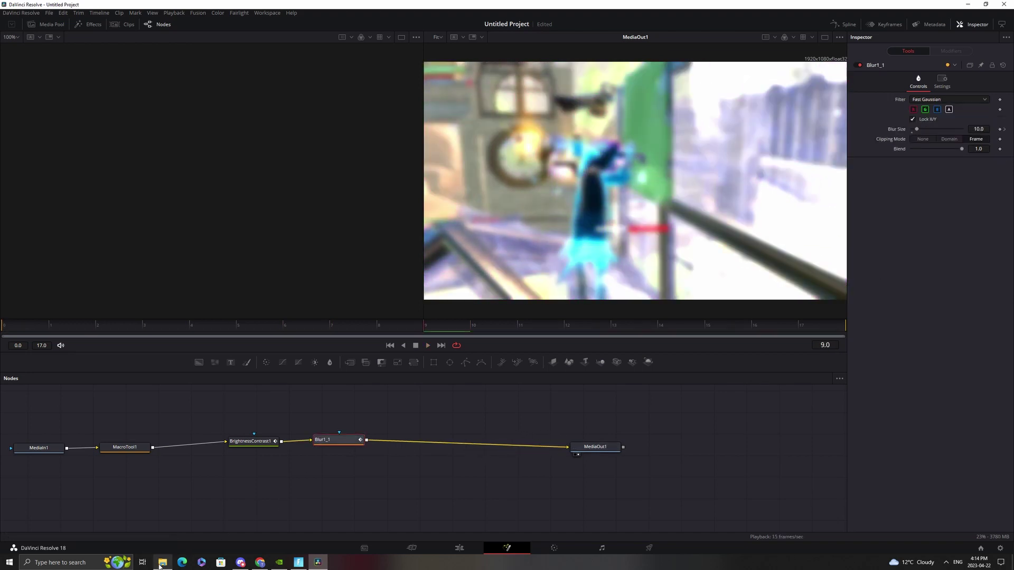
# Step: Add a Color Corrector node after Blur1_1, tint it blue, and go back to the Edit page
pyautogui.click(160, 564)
pyautogui.hotkey('shift', 'space')
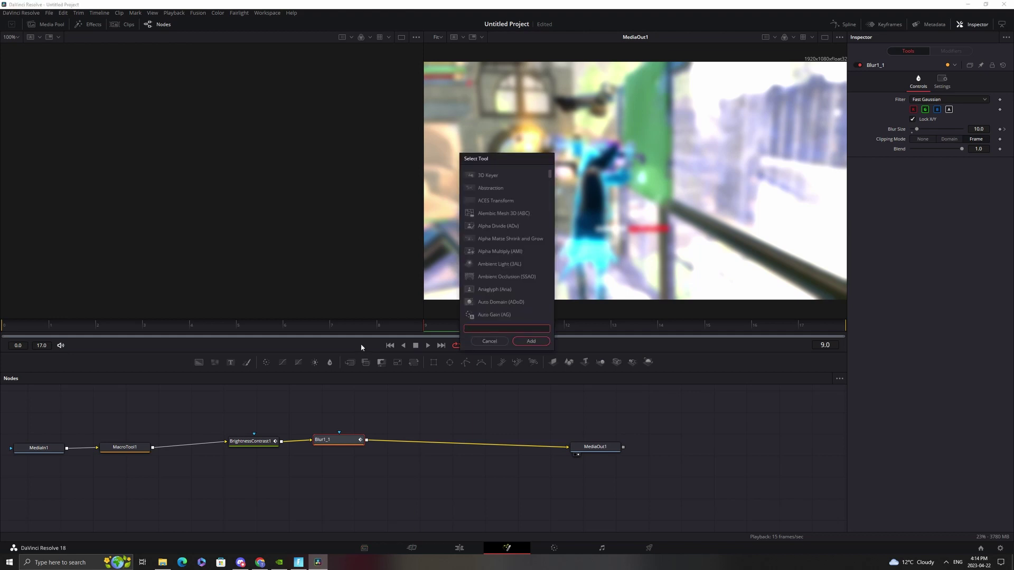
pyautogui.write('colr')
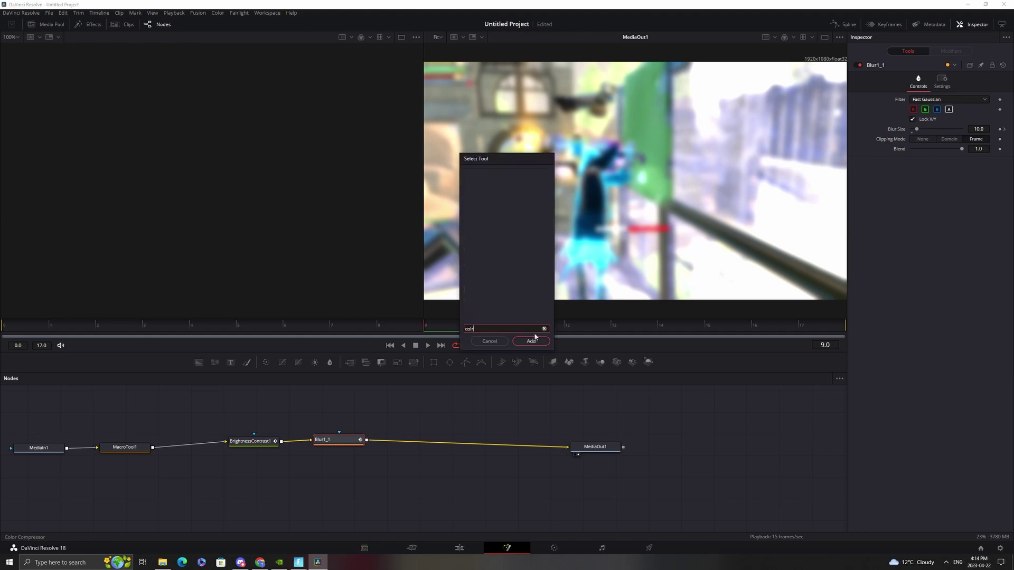
pyautogui.press('BackSpace')
pyautogui.click(500, 188)
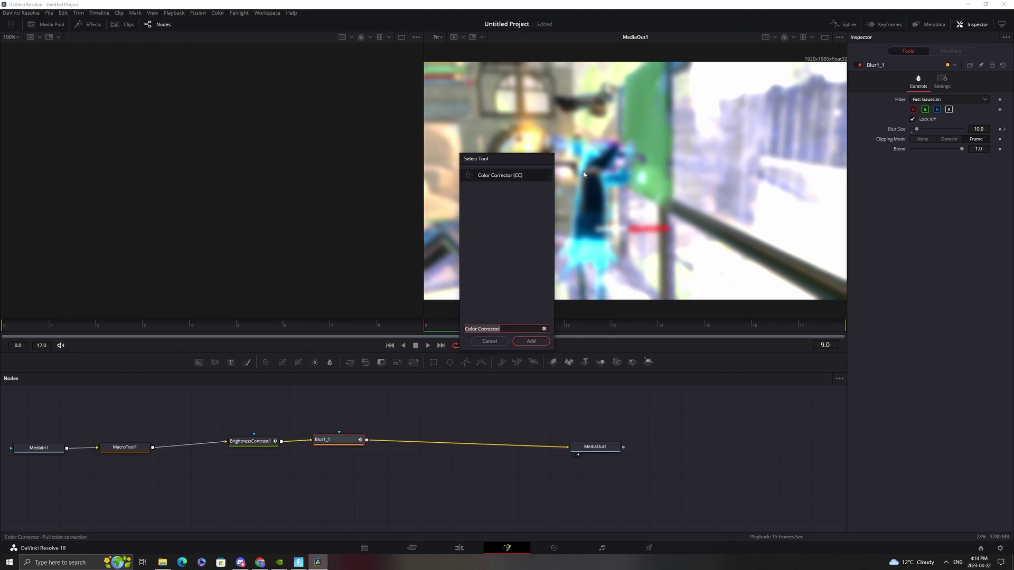
pyautogui.click(530, 341)
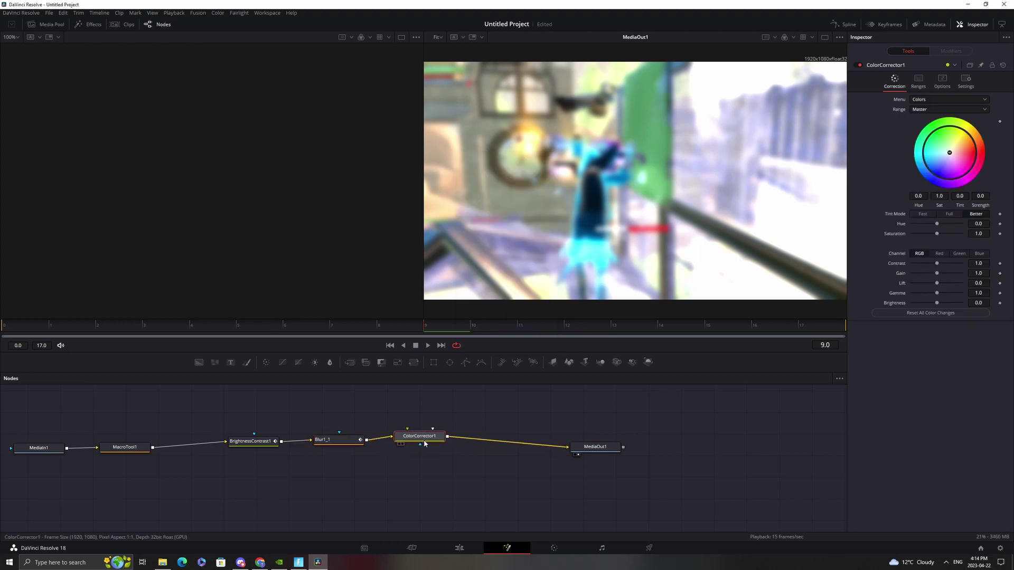
pyautogui.moveTo(949, 154); pyautogui.dragTo(892, 228)
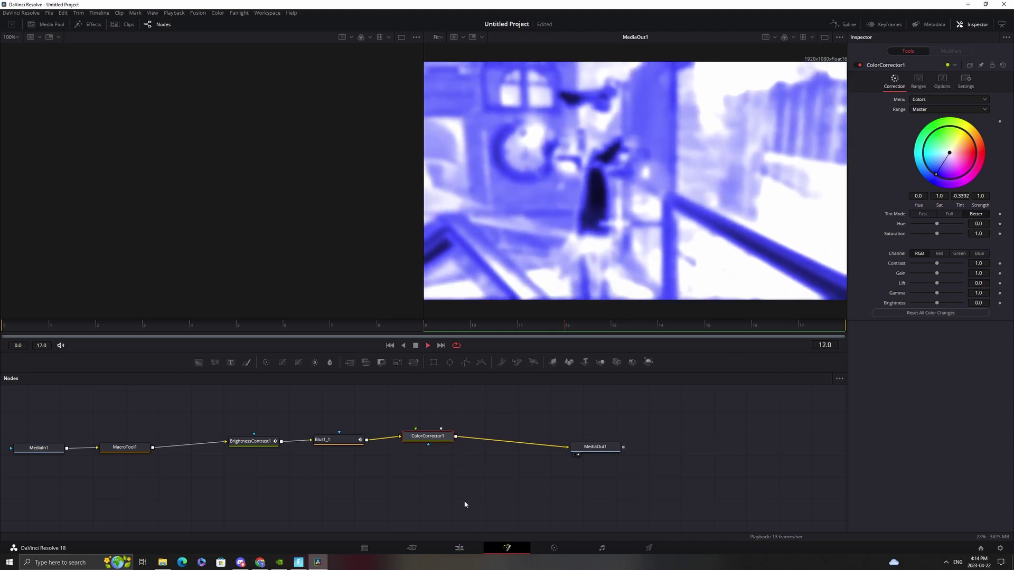
pyautogui.click(460, 547)
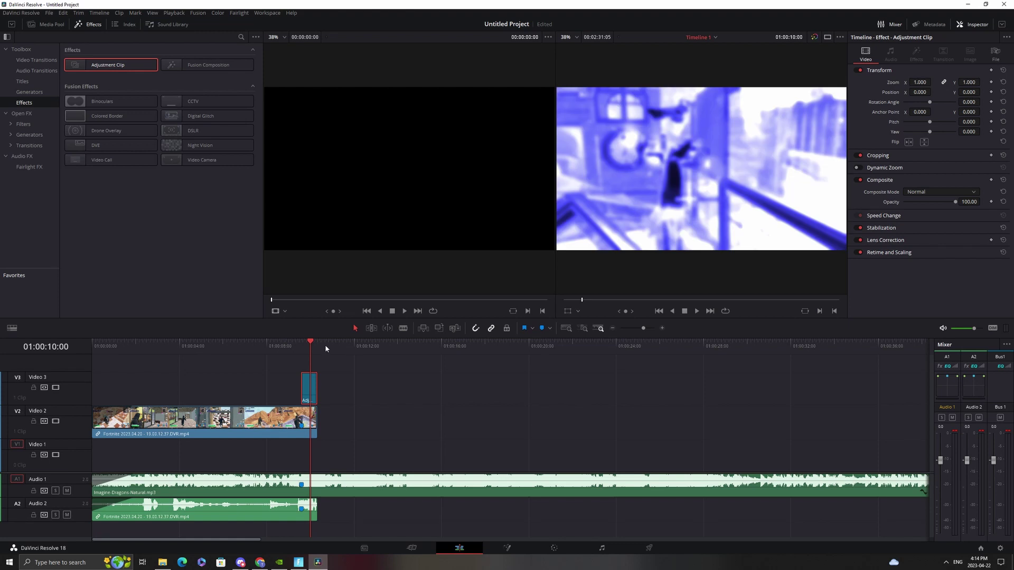
# Step: Preview from about 8 seconds and move the blue adjustment clip up to a new V4 track
pyautogui.moveTo(307, 344); pyautogui.dragTo(283, 344)
pyautogui.press('space')
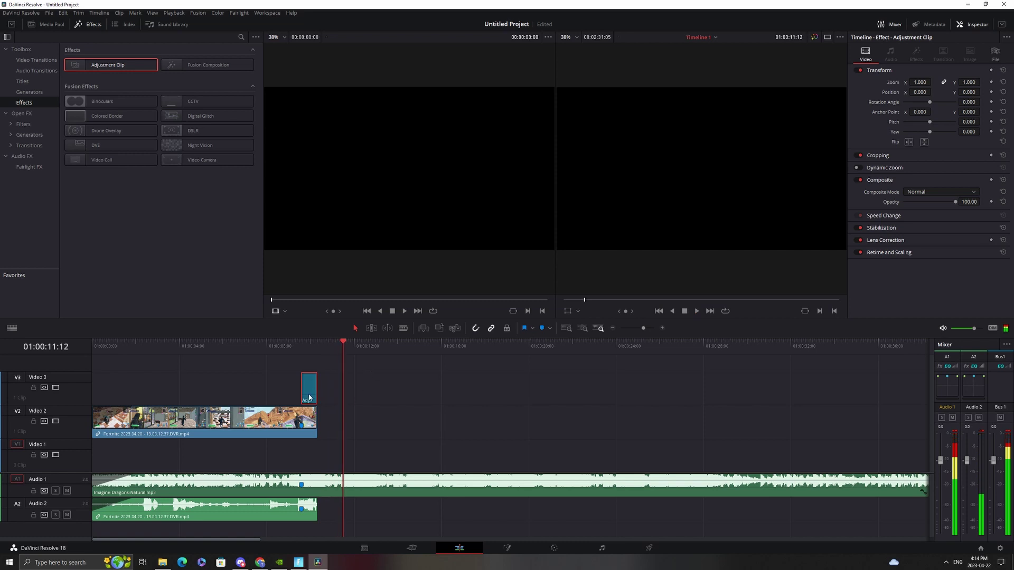
pyautogui.moveTo(309, 397); pyautogui.dragTo(417, 379)
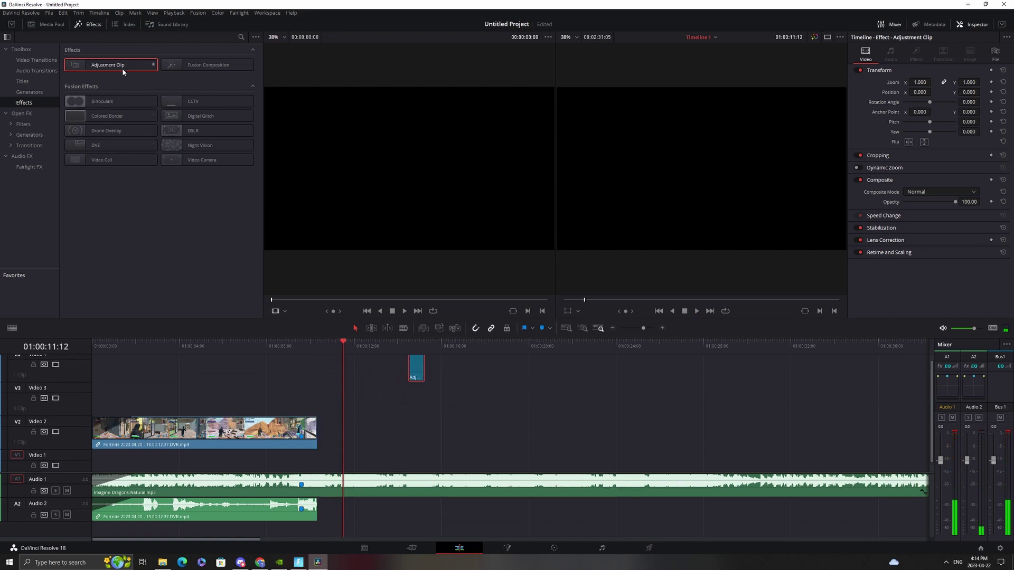
# Step: Drop a fresh Adjustment Clip onto V3 and open it in the Fusion page
pyautogui.moveTo(122, 68)
pyautogui.mouseDown()
pyautogui.moveTo(350, 408)
pyautogui.moveTo(317, 412)
pyautogui.mouseUp()
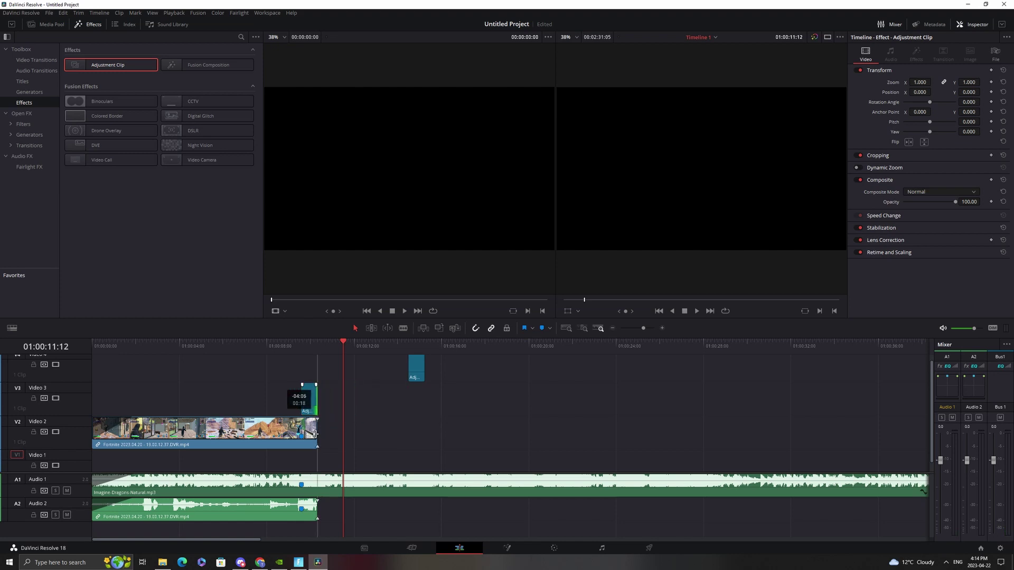
pyautogui.rightClick(309, 404)
pyautogui.click(343, 496)
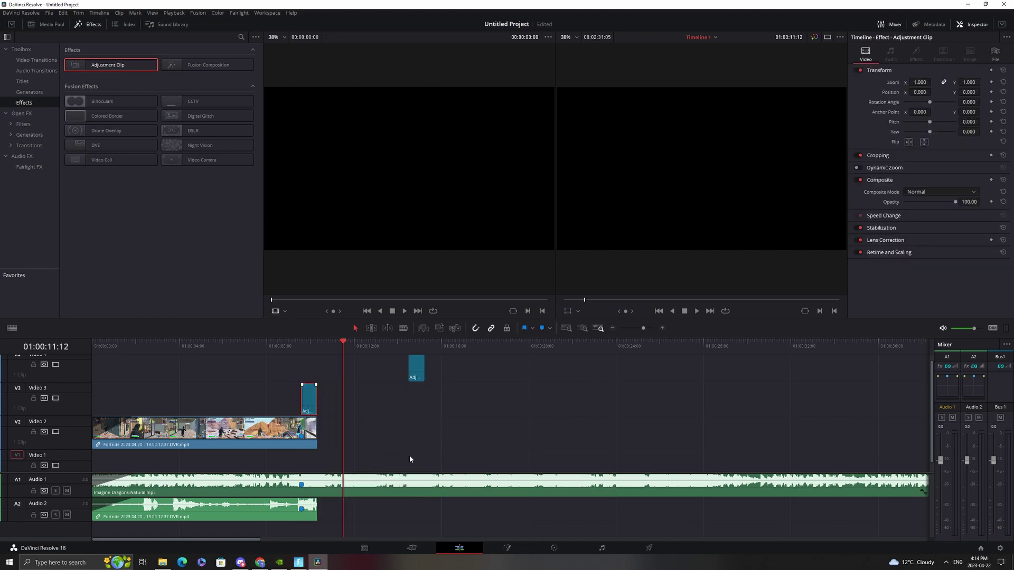
pyautogui.click(163, 562)
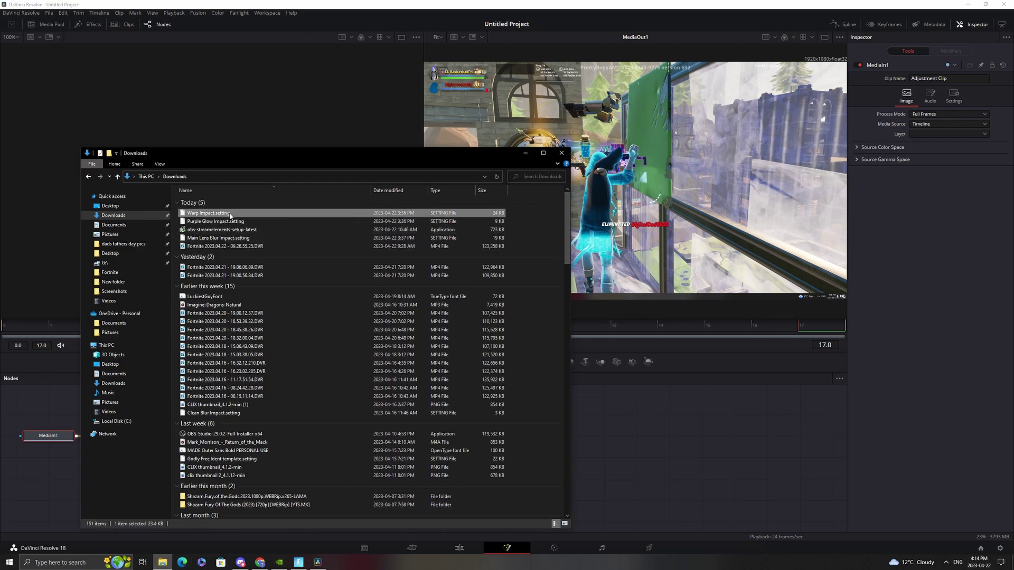
pyautogui.moveTo(229, 215); pyautogui.dragTo(671, 421)
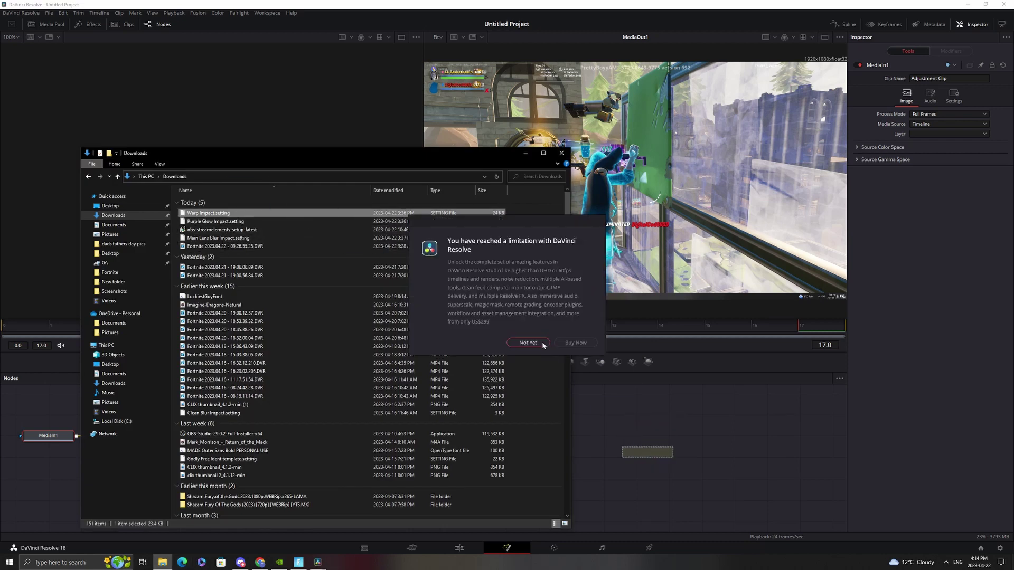
pyautogui.click(542, 344)
pyautogui.click(579, 294)
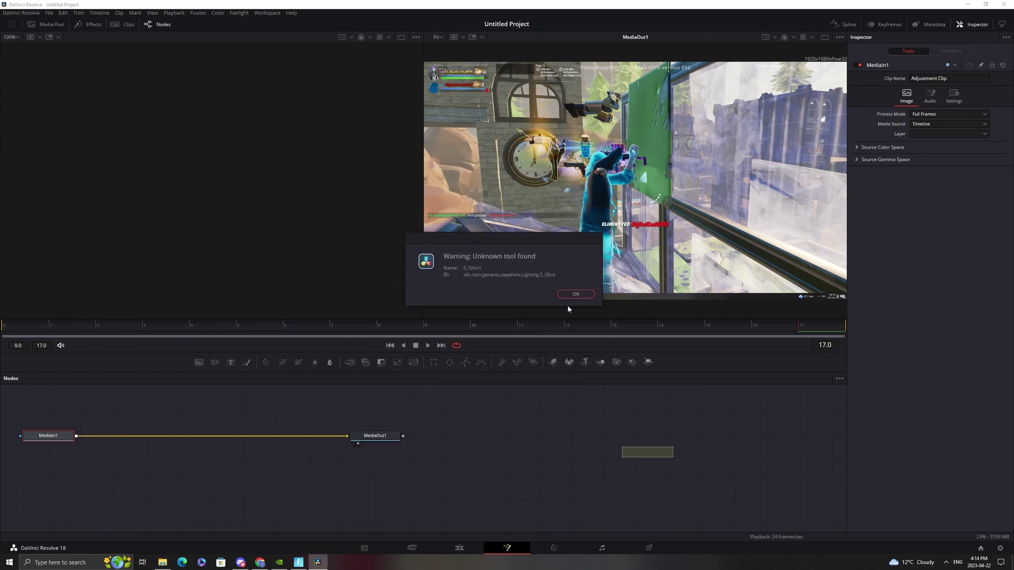
pyautogui.click(528, 343)
pyautogui.click(544, 342)
pyautogui.click(562, 293)
pyautogui.click(531, 344)
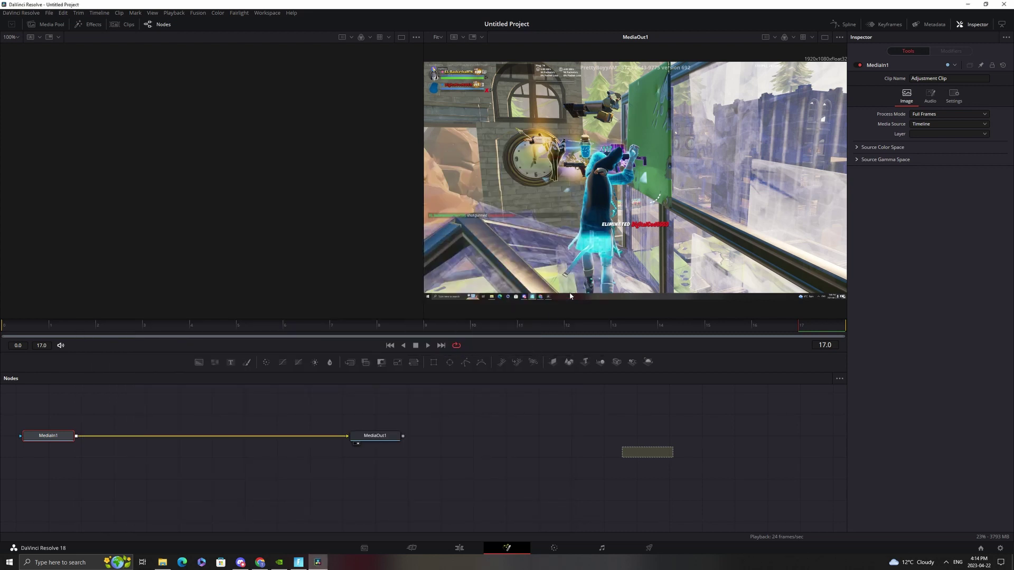
pyautogui.click(562, 294)
pyautogui.click(526, 344)
pyautogui.click(560, 297)
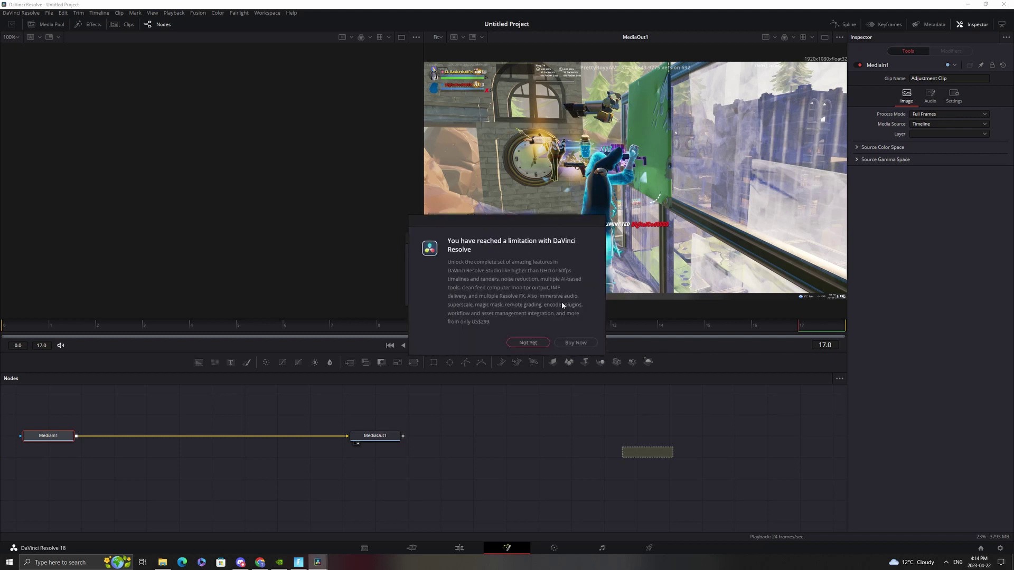
pyautogui.press('Return')
pyautogui.click(562, 294)
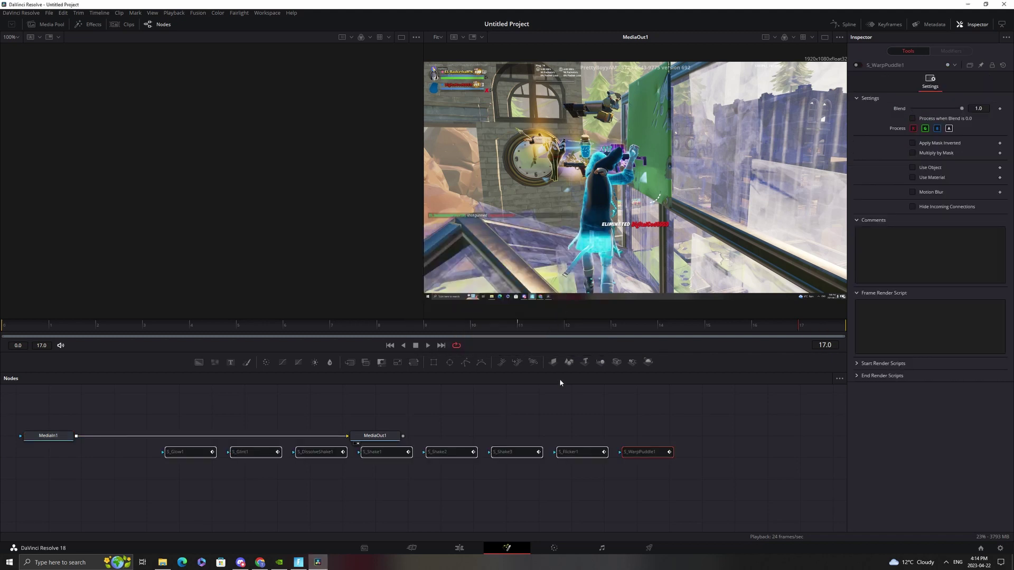
pyautogui.moveTo(769, 477); pyautogui.dragTo(197, 516)
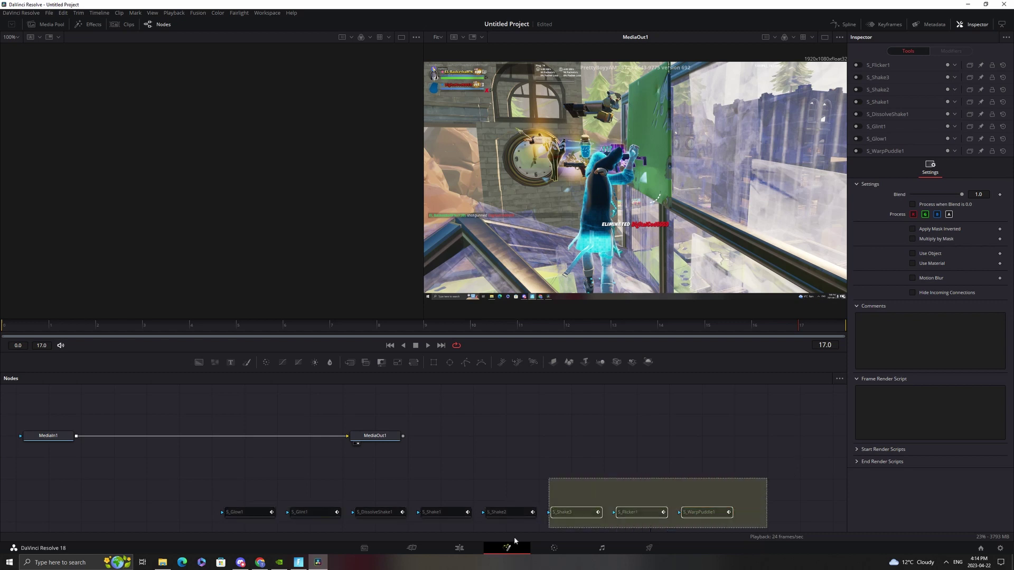
pyautogui.press('Delete')
# Step: Import Main Lens Blur Impact.setting into Fusion and dismiss all the limitation and unknown-tool warnings
pyautogui.click(163, 563)
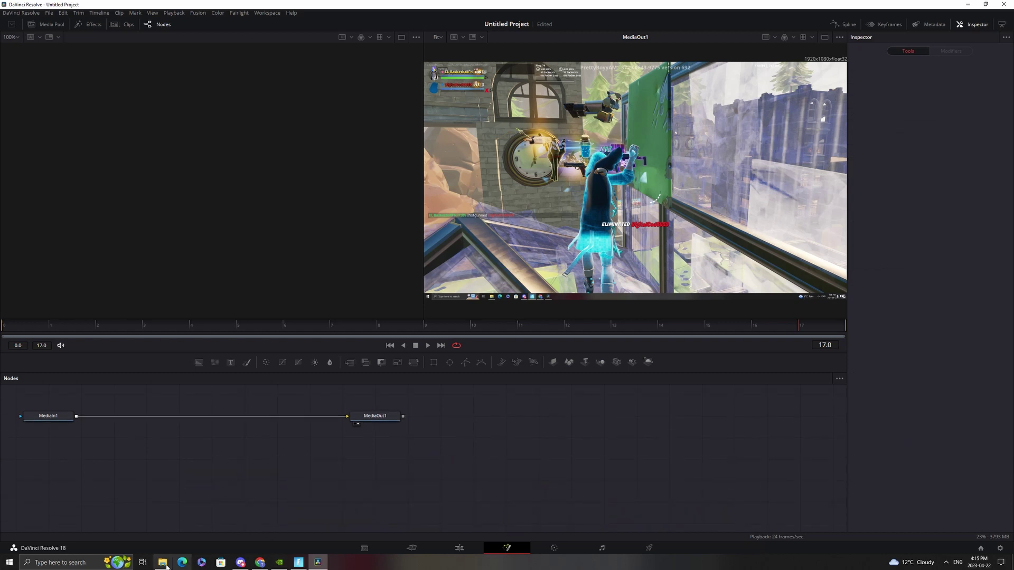
pyautogui.click(224, 238)
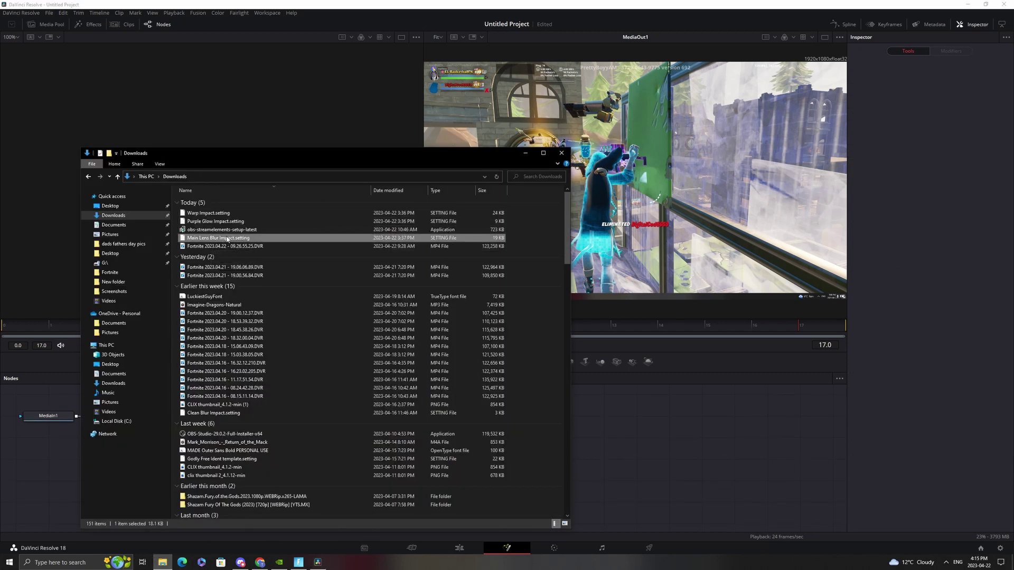
pyautogui.moveTo(227, 239); pyautogui.dragTo(603, 453)
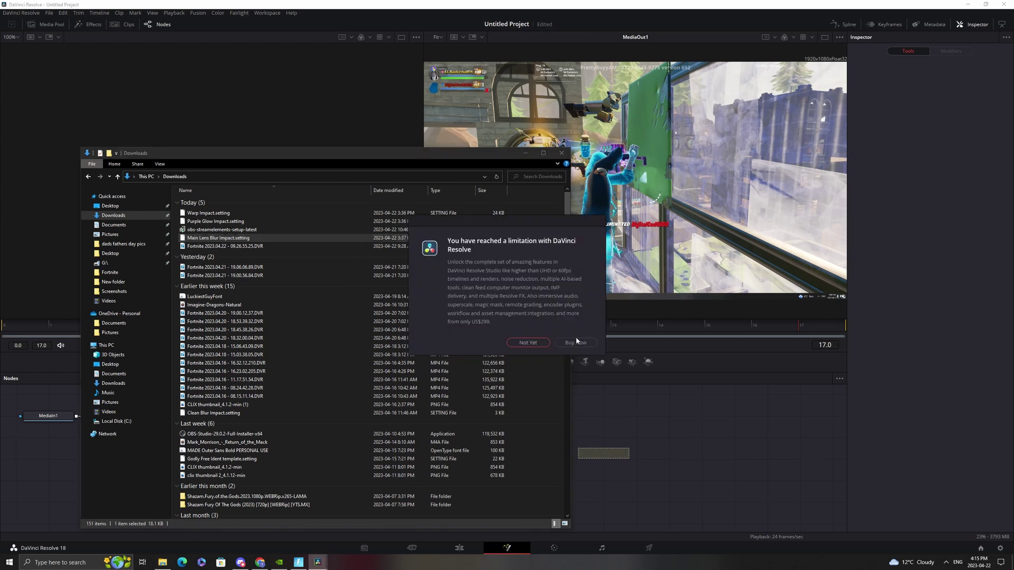
pyautogui.click(529, 343)
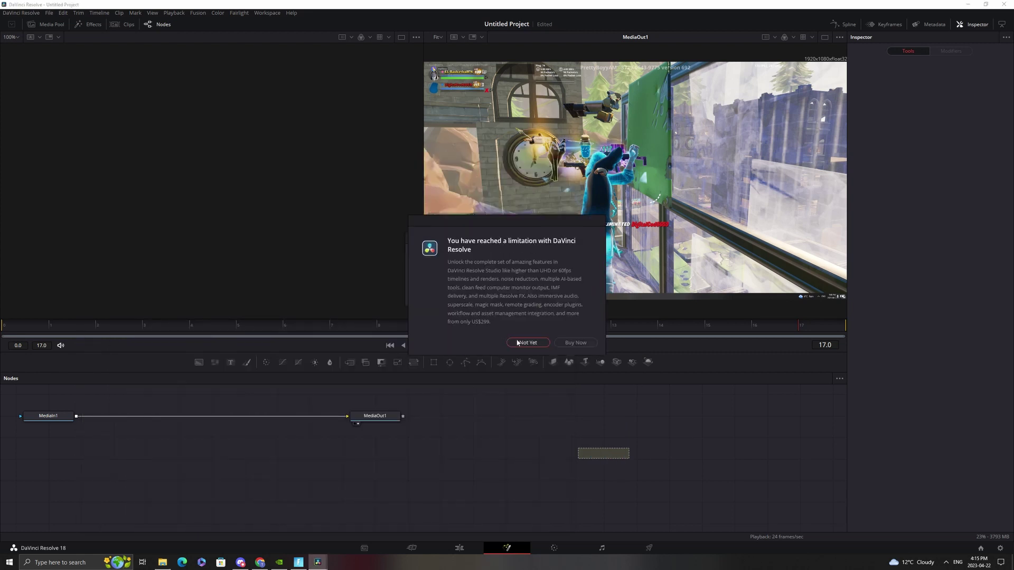
pyautogui.click(518, 342)
pyautogui.click(576, 294)
pyautogui.click(523, 343)
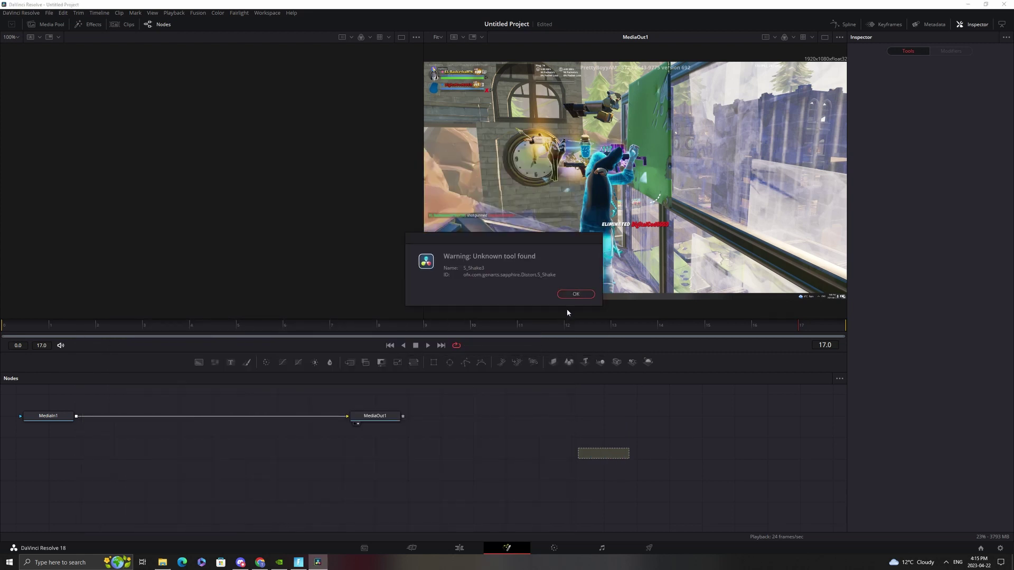
pyautogui.click(576, 294)
pyautogui.click(528, 342)
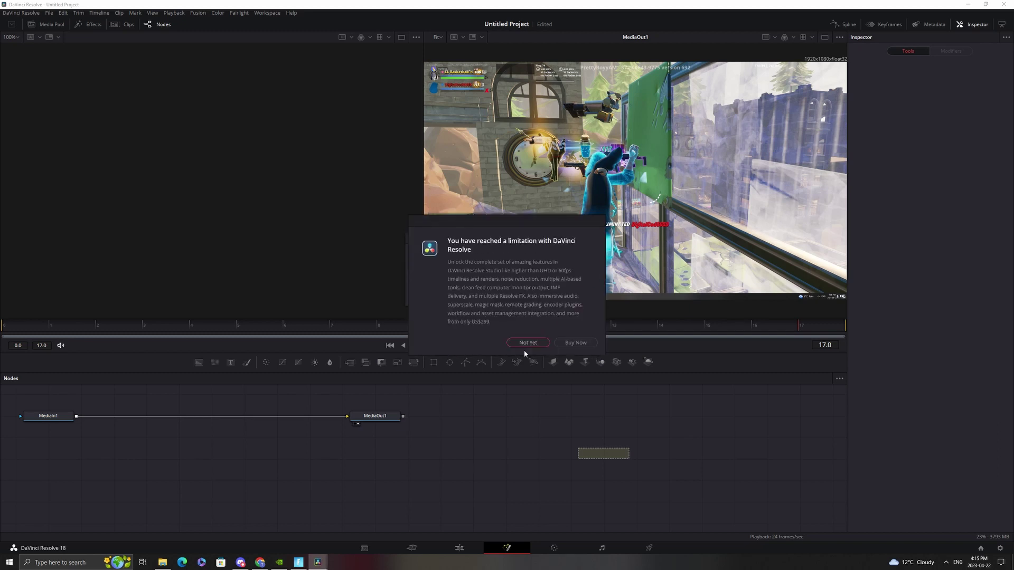
pyautogui.click(528, 343)
pyautogui.click(574, 295)
# Step: Rearrange the imported nodes and MediaOut1, wiring S_Shake4 into MediaOut1
pyautogui.moveTo(538, 453); pyautogui.dragTo(515, 476)
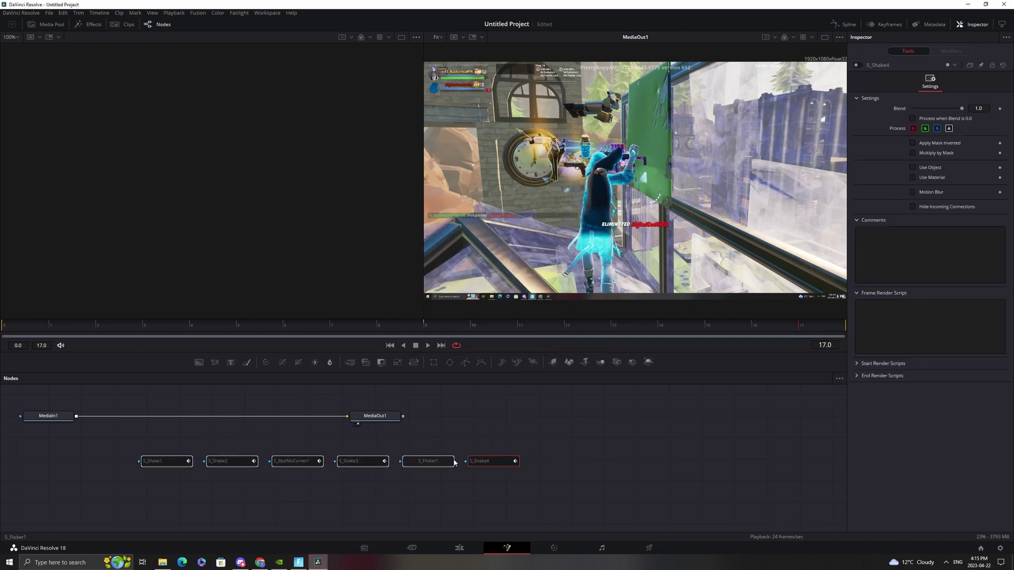
pyautogui.moveTo(357, 423)
pyautogui.mouseDown()
pyautogui.moveTo(458, 435)
pyautogui.moveTo(228, 483)
pyautogui.mouseUp()
pyautogui.moveTo(446, 427)
pyautogui.mouseDown()
pyautogui.moveTo(365, 428)
pyautogui.moveTo(276, 479)
pyautogui.mouseUp()
pyautogui.moveTo(479, 429); pyautogui.dragTo(647, 452)
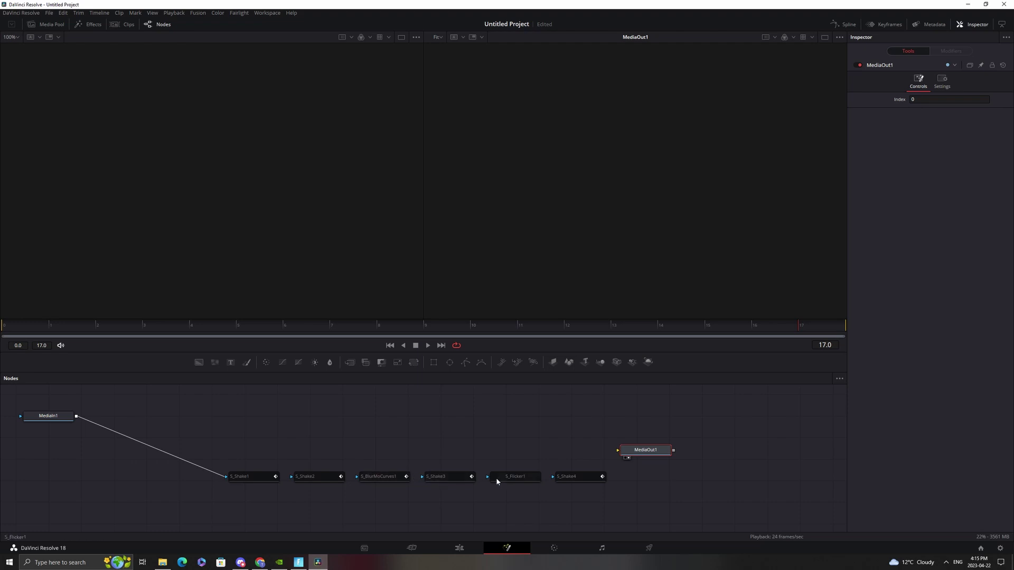
pyautogui.moveTo(555, 469); pyautogui.dragTo(664, 457)
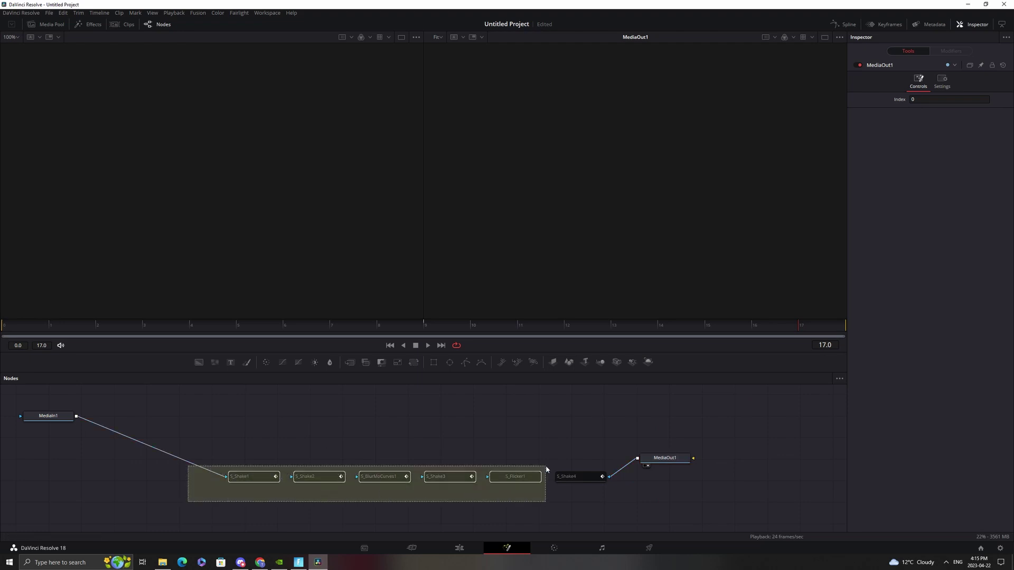
# Step: Delete the six S_ nodes, link MediaIn1 straight to MediaOut1, and return to the Edit page
pyautogui.moveTo(187, 502); pyautogui.dragTo(610, 467)
pyautogui.press('Delete')
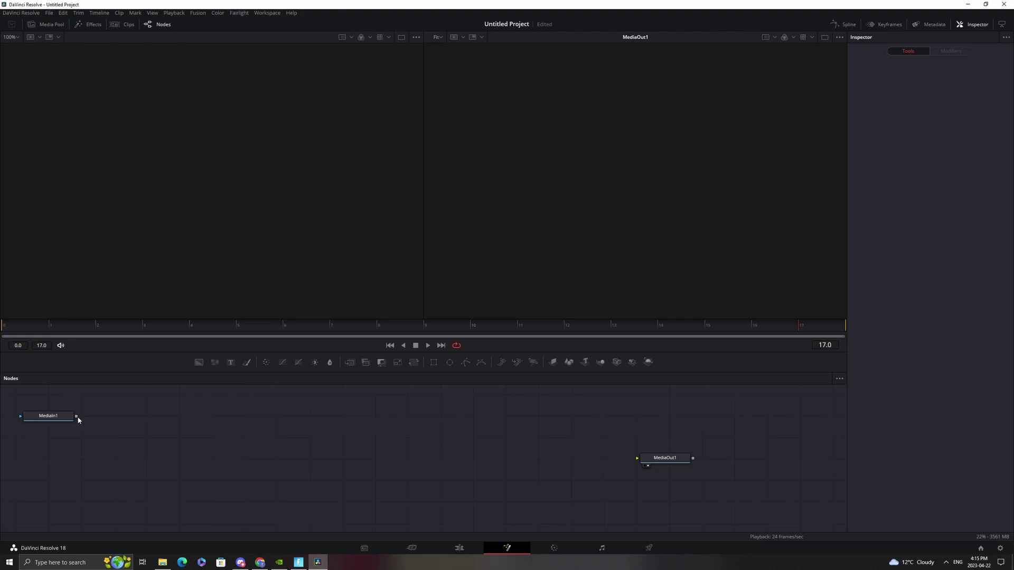
pyautogui.moveTo(76, 417); pyautogui.dragTo(638, 458)
pyautogui.moveTo(655, 458); pyautogui.dragTo(588, 431)
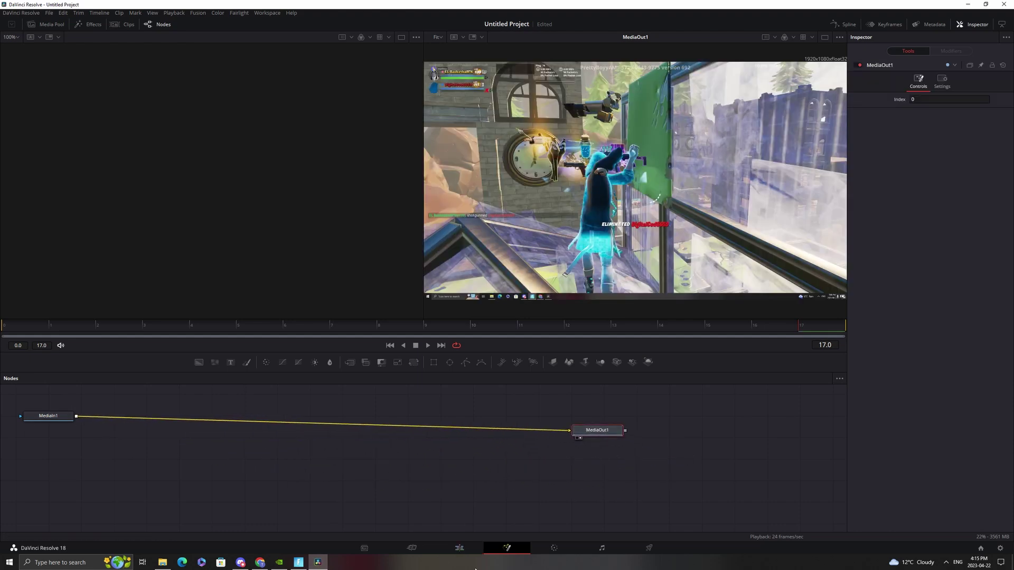
pyautogui.click(458, 547)
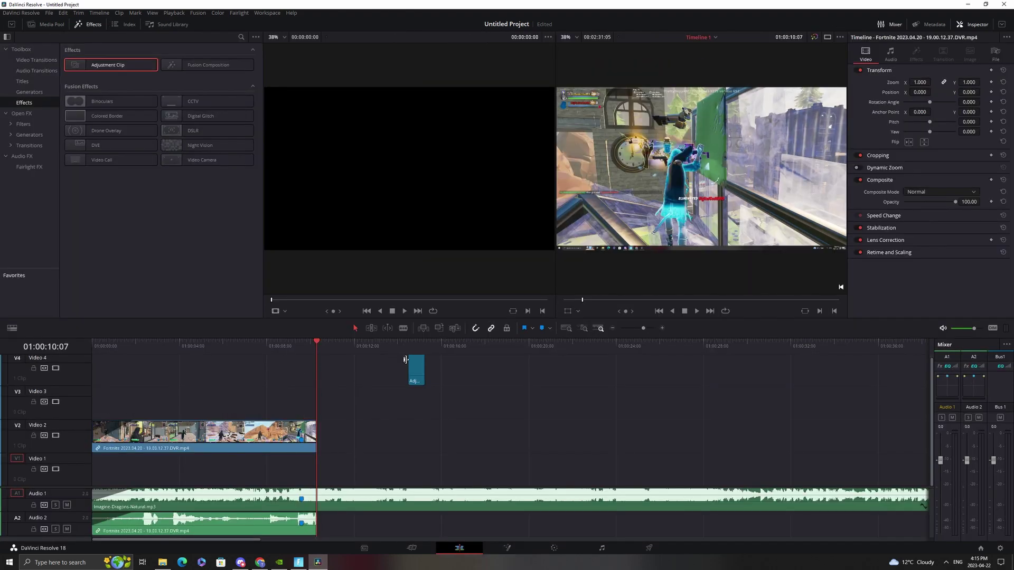
# Step: Drop the blue adjustment clip onto V3 at the gameplay's end, preview to 01:00:09:14, then pick the Blade tool
pyautogui.moveTo(415, 365); pyautogui.dragTo(308, 398)
pyautogui.moveTo(316, 347); pyautogui.dragTo(294, 347)
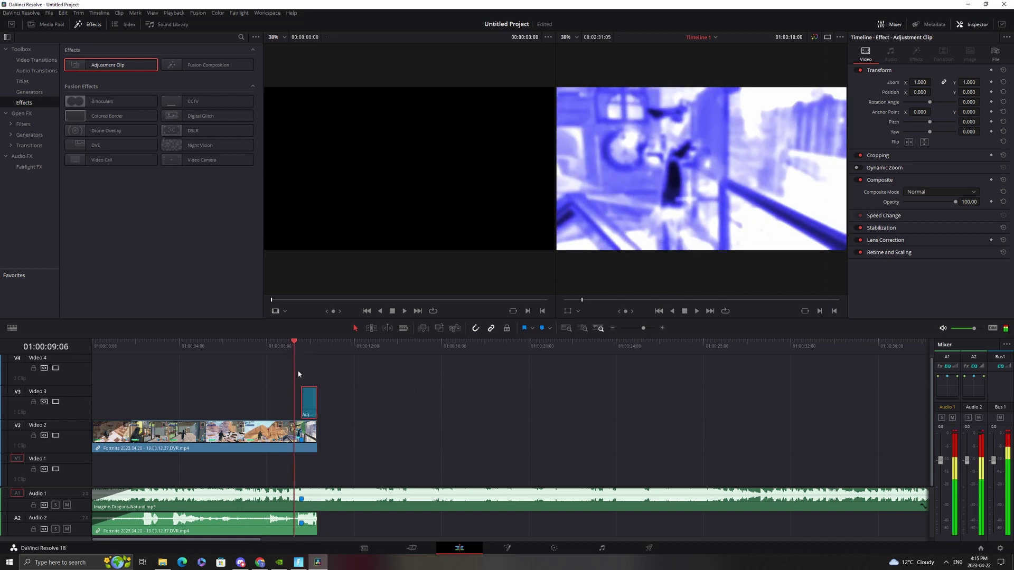
pyautogui.click(268, 369)
pyautogui.press('space')
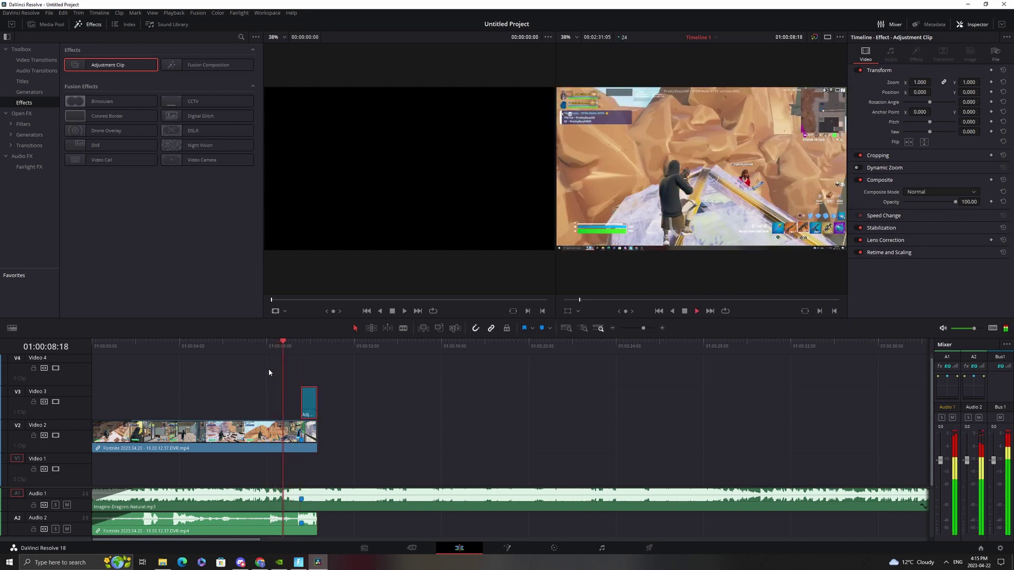
pyautogui.click(306, 361)
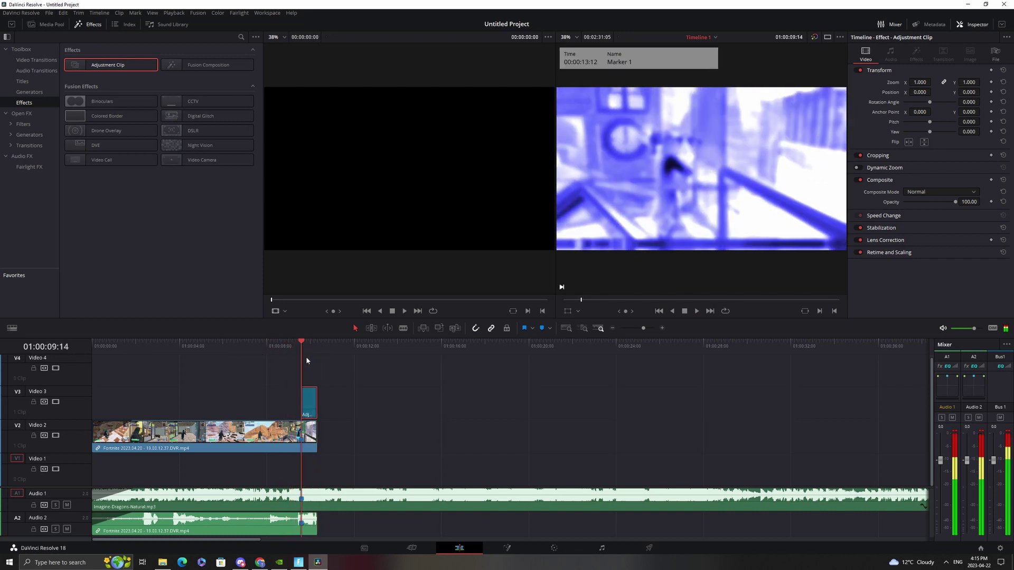
pyautogui.click(401, 329)
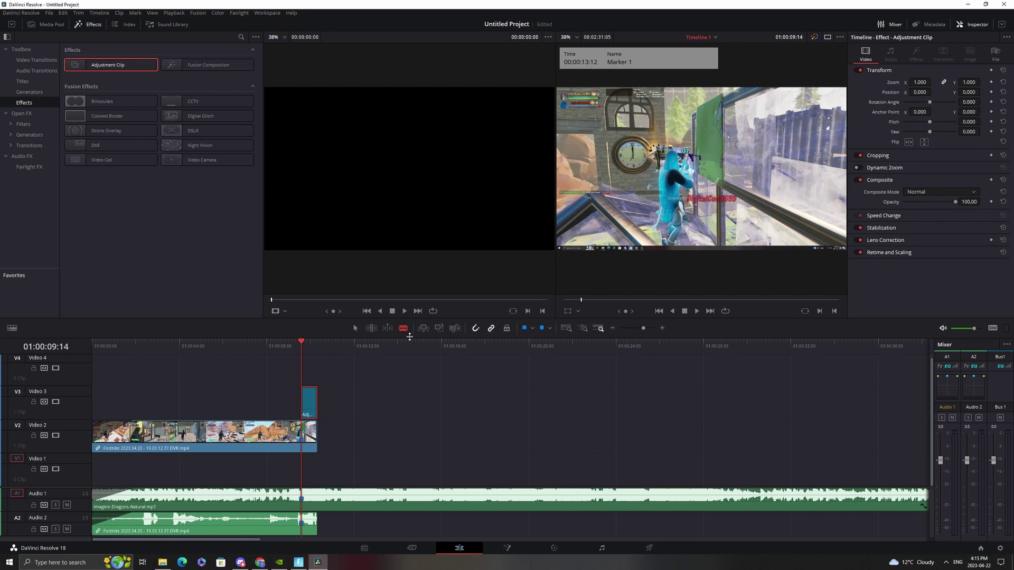
pyautogui.press('j')
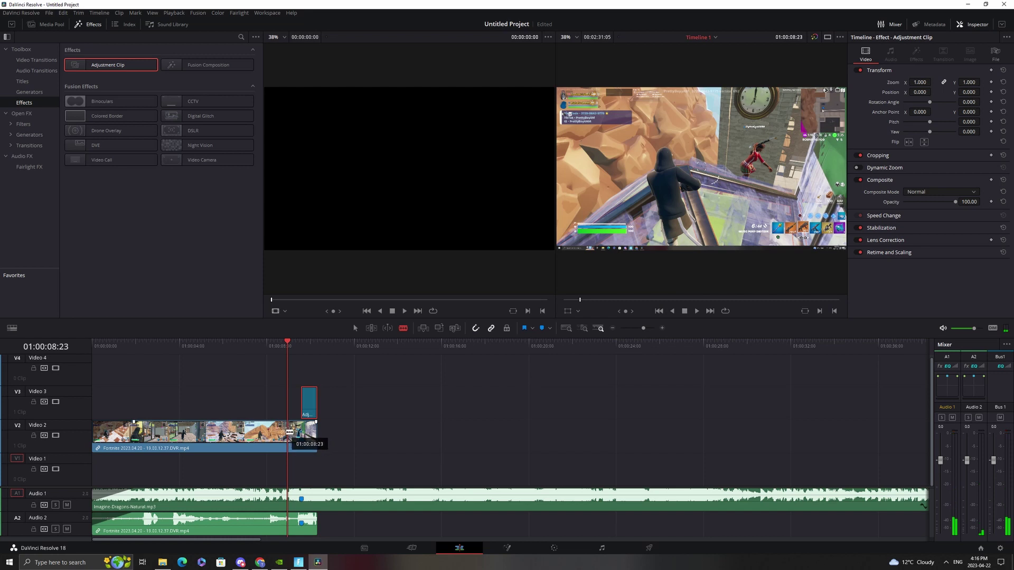
# Step: Blade the gameplay clip, shorten the end of its first part, and play back the edit
pyautogui.click(290, 432)
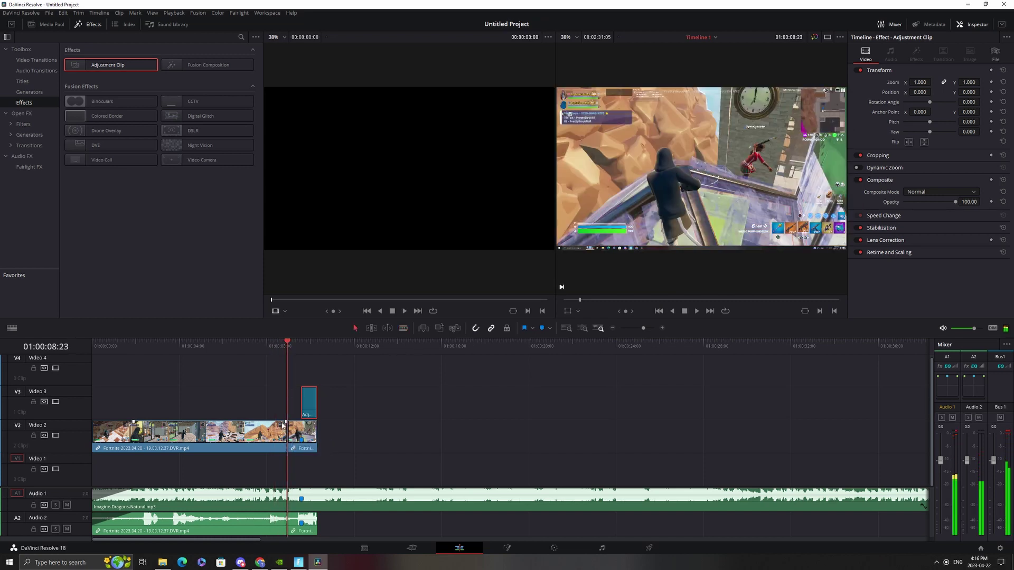
pyautogui.moveTo(286, 430)
pyautogui.mouseDown()
pyautogui.moveTo(265, 434)
pyautogui.moveTo(298, 445)
pyautogui.mouseUp()
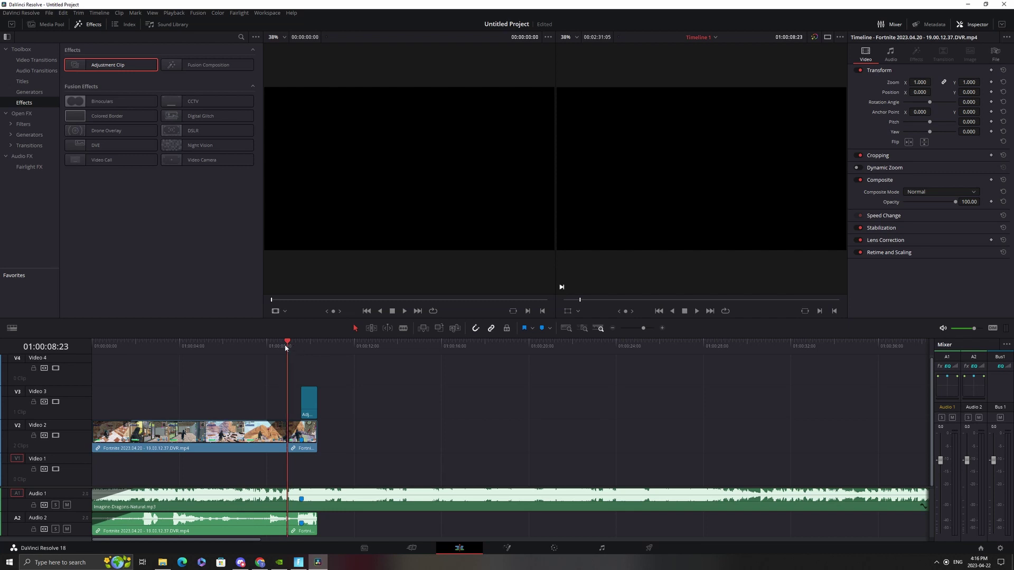
pyautogui.moveTo(285, 348); pyautogui.dragTo(225, 349)
pyautogui.press('space')
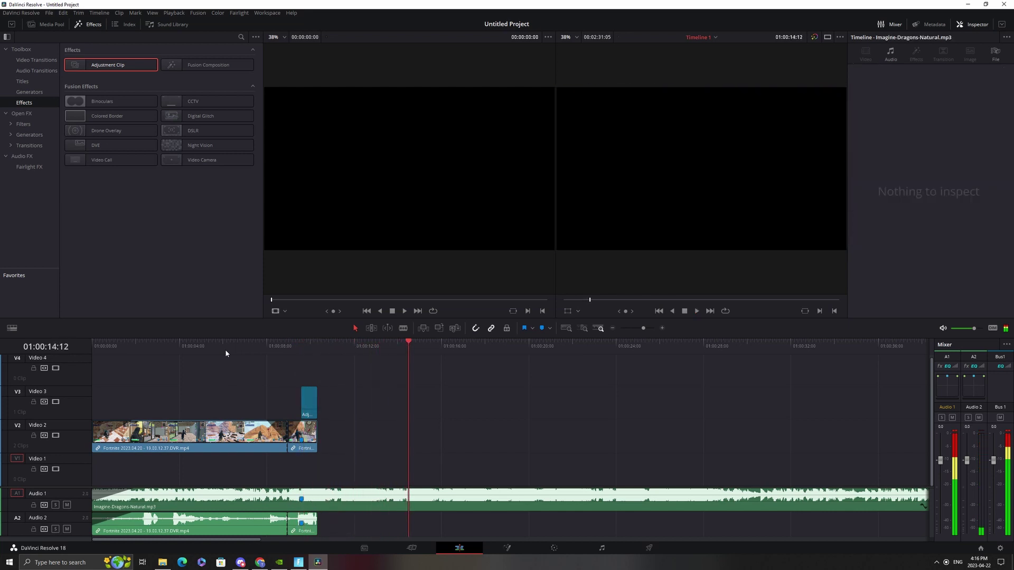
# Step: Add a beat marker on the Imagine Dragons music and blade the gameplay clip at 01:00:08:02
pyautogui.click(427, 502)
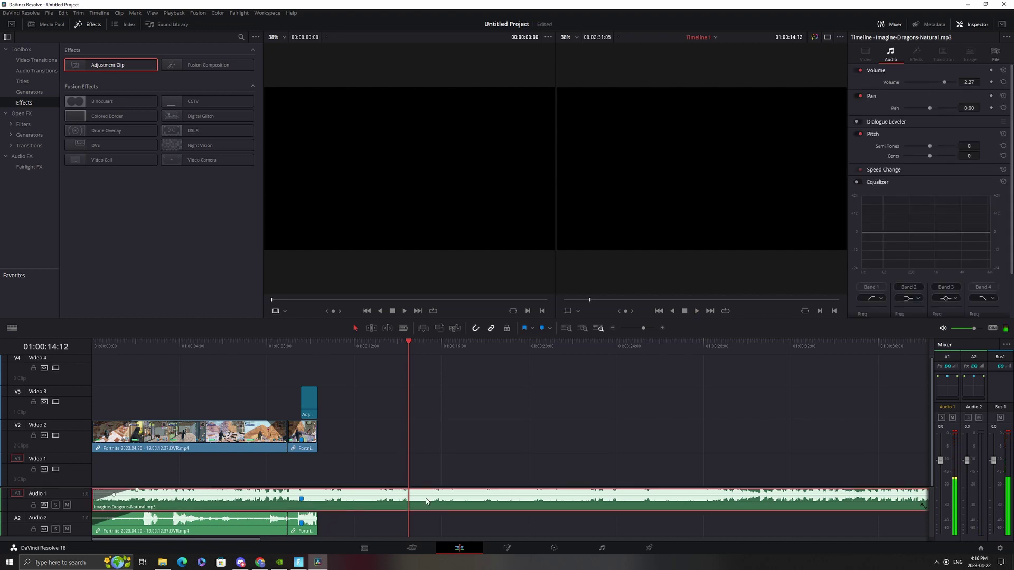
pyautogui.press('m')
pyautogui.moveTo(419, 336); pyautogui.dragTo(52, 514)
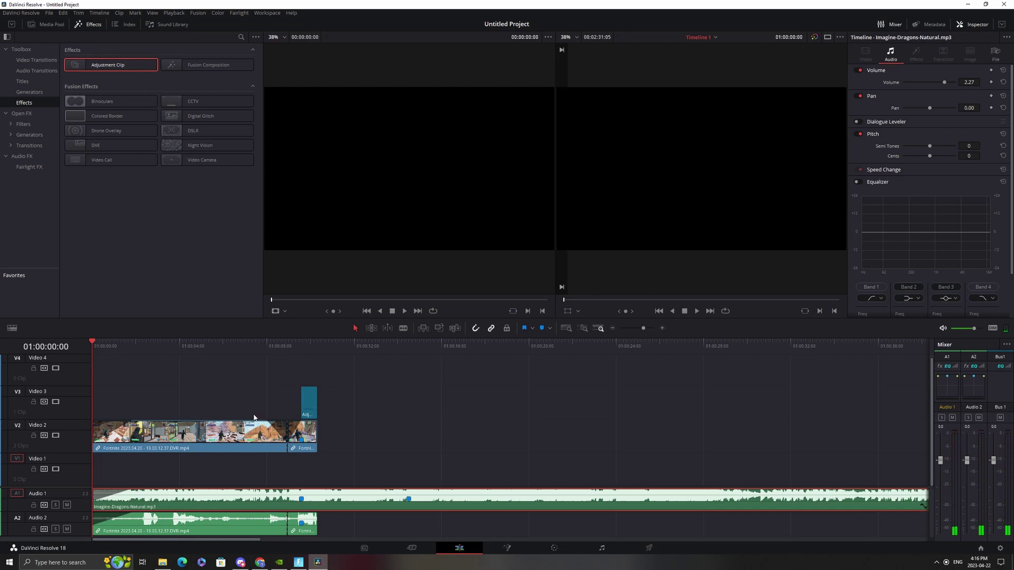
pyautogui.moveTo(106, 352); pyautogui.dragTo(237, 399)
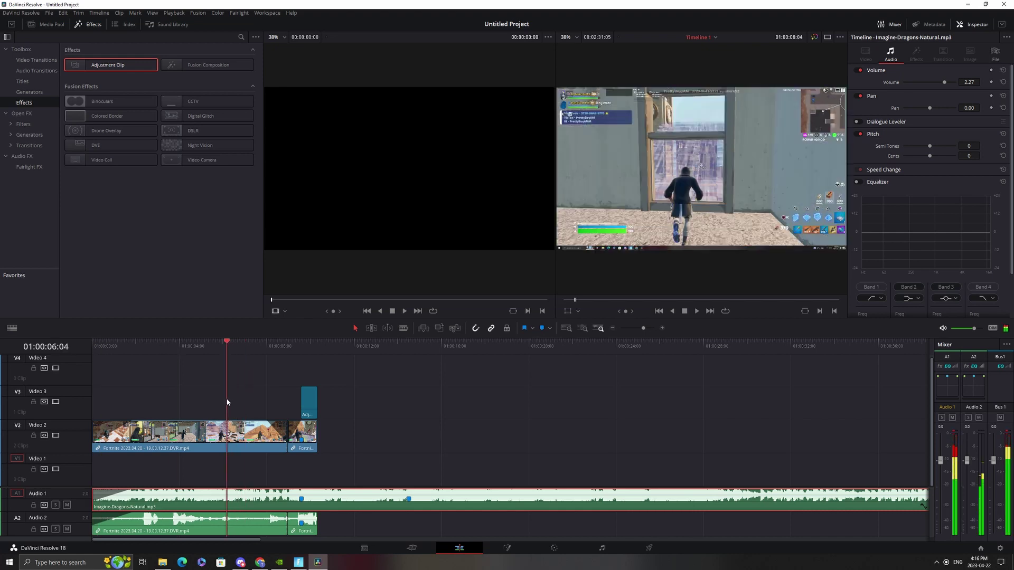
pyautogui.moveTo(237, 399); pyautogui.dragTo(269, 389)
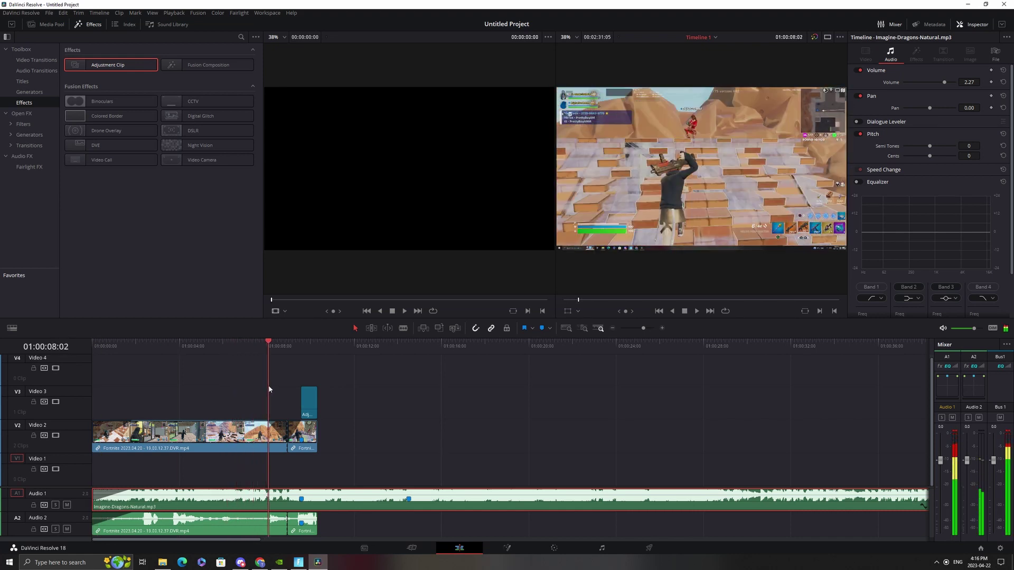
pyautogui.click(402, 328)
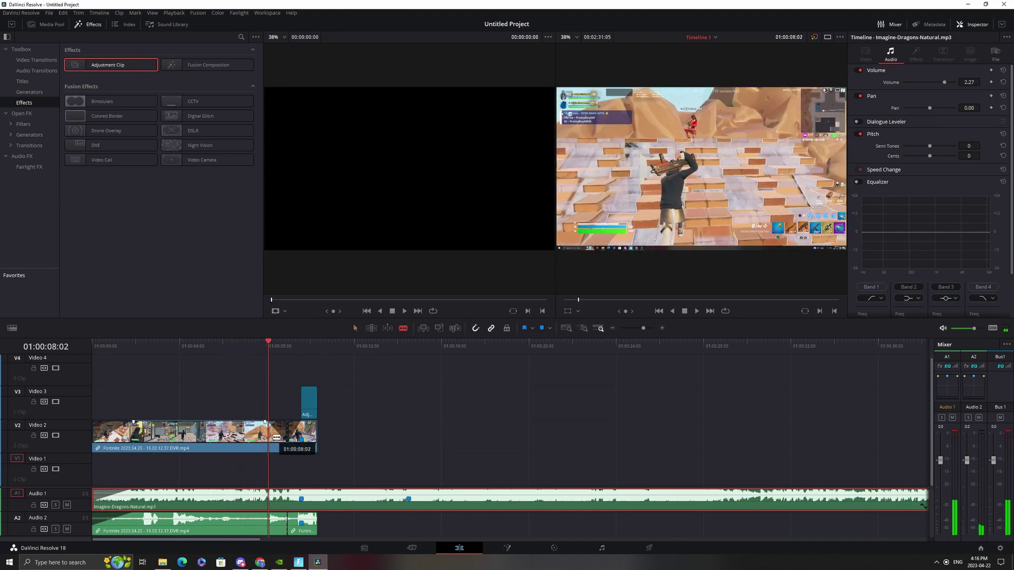
pyautogui.click(268, 439)
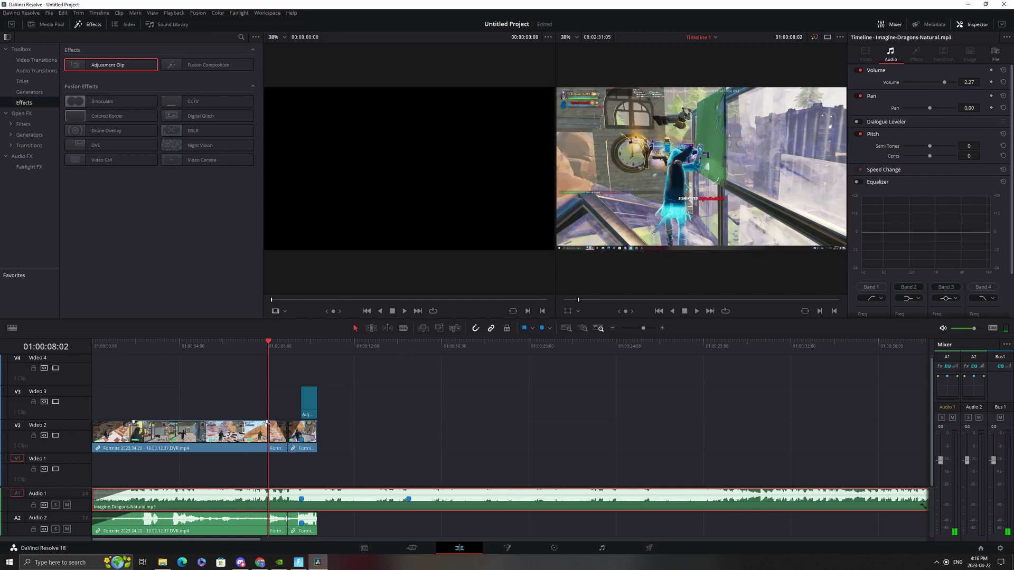
# Step: Change the speed of the gameplay section after the 01:00:08:02 cut to 55% and review it
pyautogui.rightClick(287, 439)
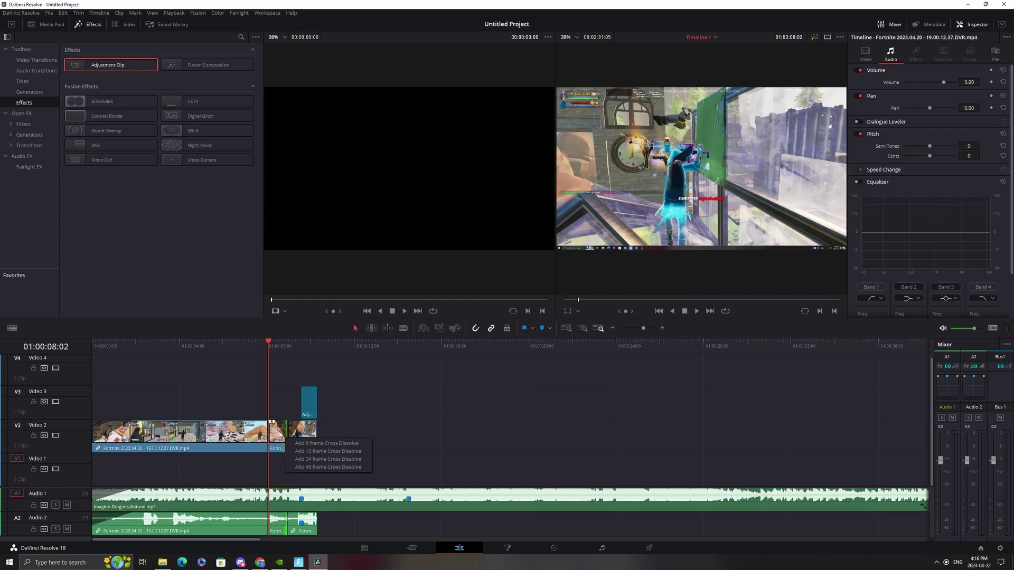
pyautogui.rightClick(280, 435)
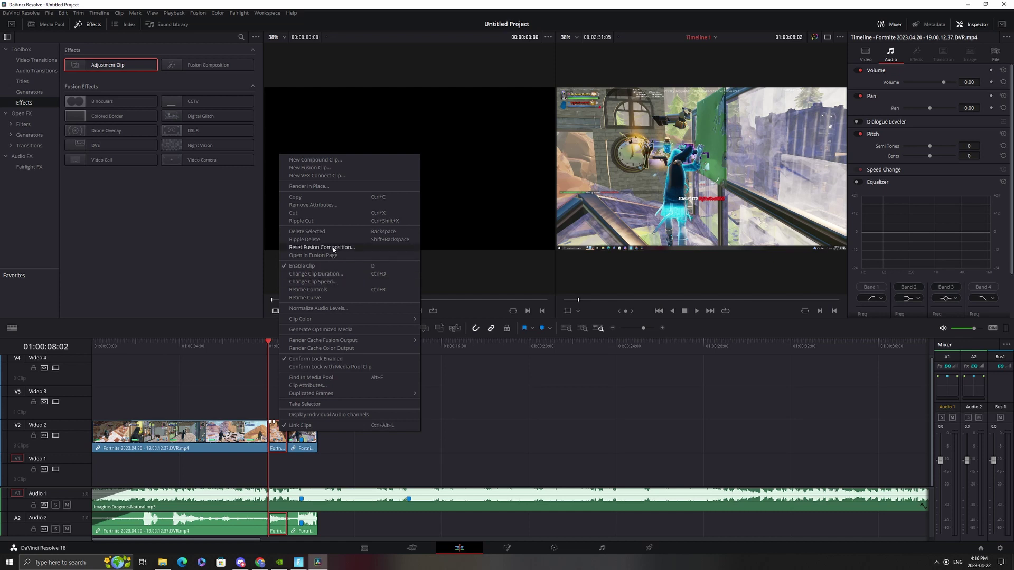
pyautogui.click(316, 282)
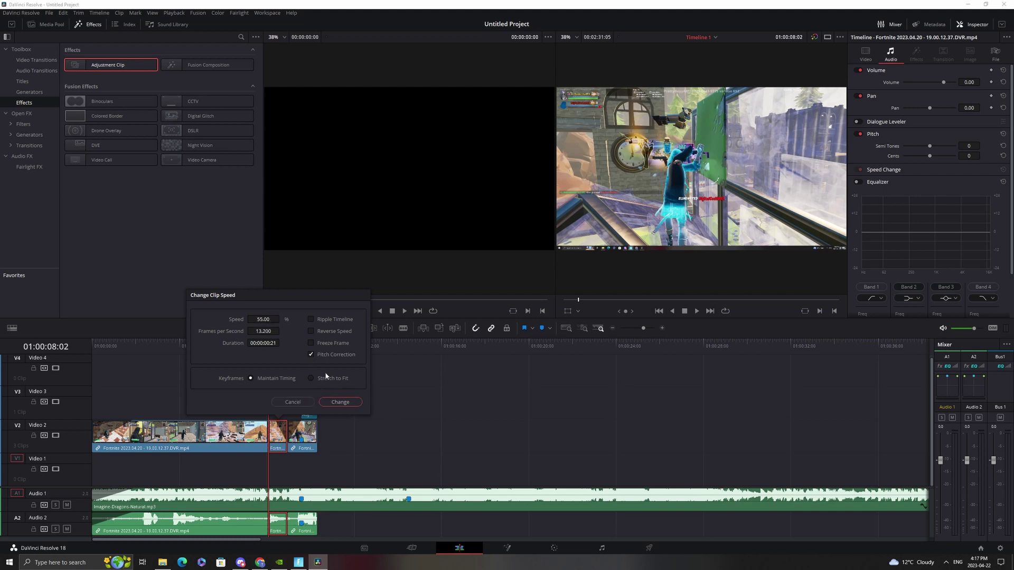
pyautogui.click(341, 404)
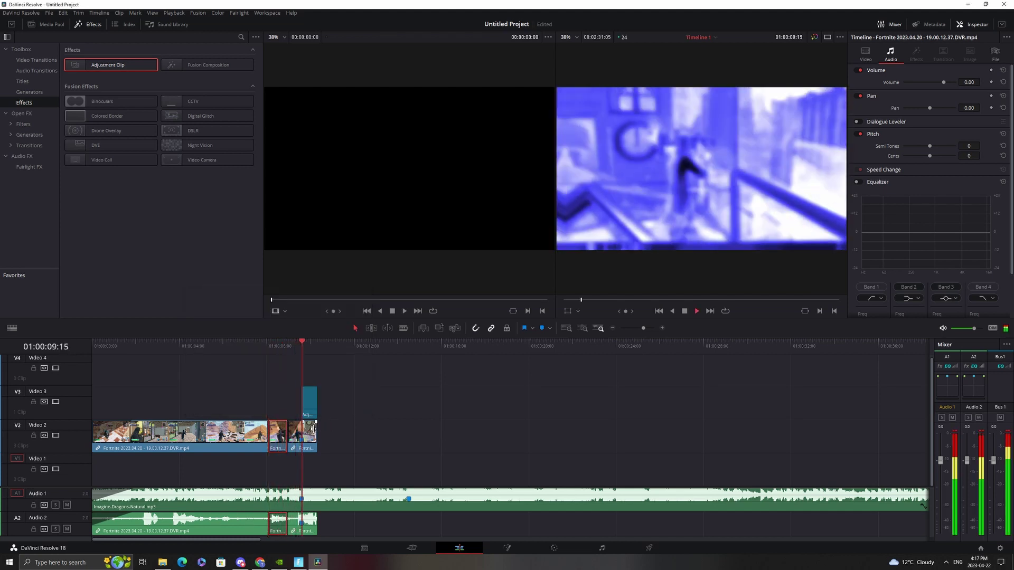
pyautogui.click(228, 409)
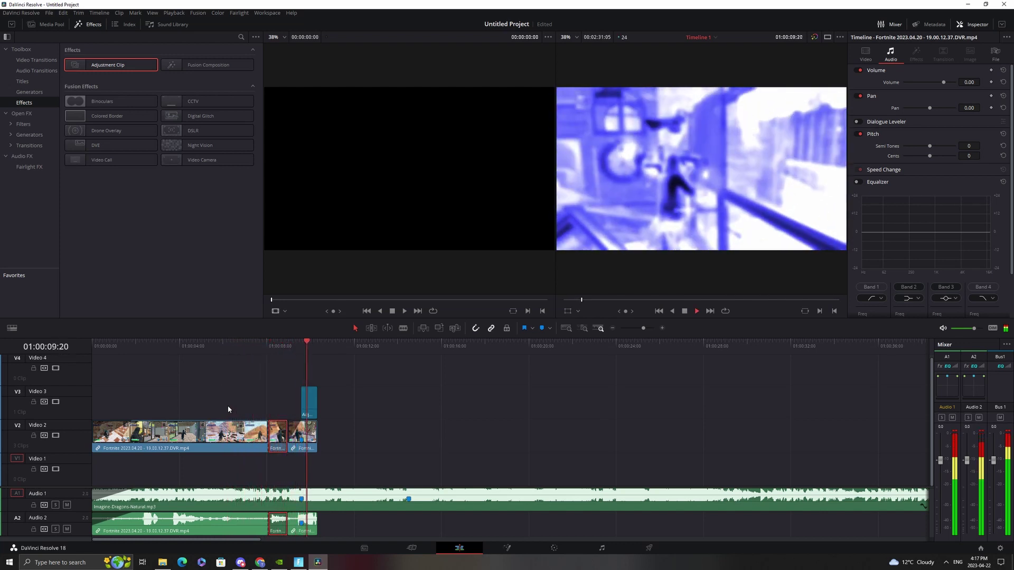
pyautogui.click(267, 400)
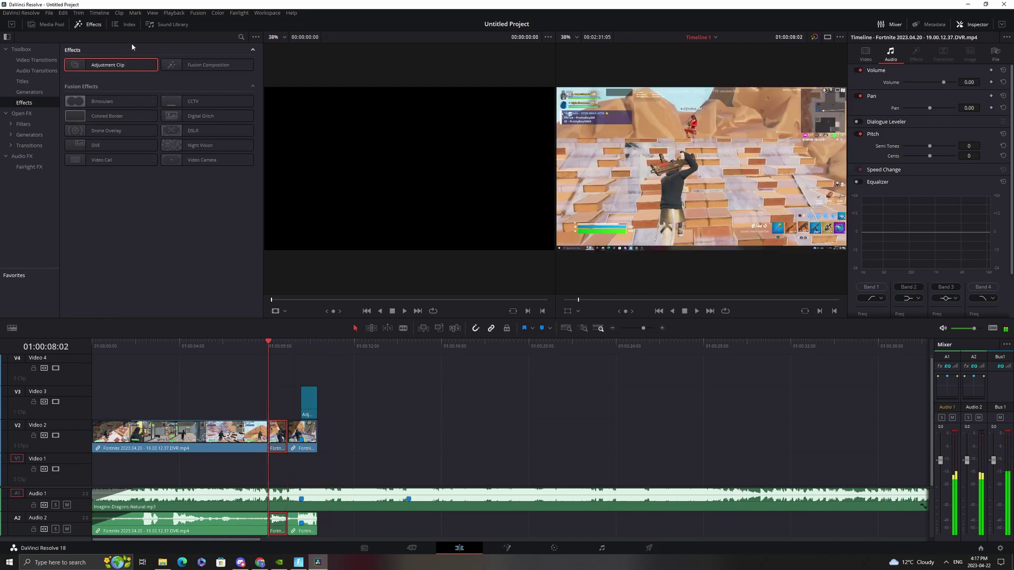
# Step: Drop an Adjustment Clip on Video 3 at the 01:00:08:02 cut, shorten it, and open it in Fusion
pyautogui.moveTo(143, 65)
pyautogui.mouseDown()
pyautogui.moveTo(273, 307)
pyautogui.moveTo(277, 369)
pyautogui.mouseUp()
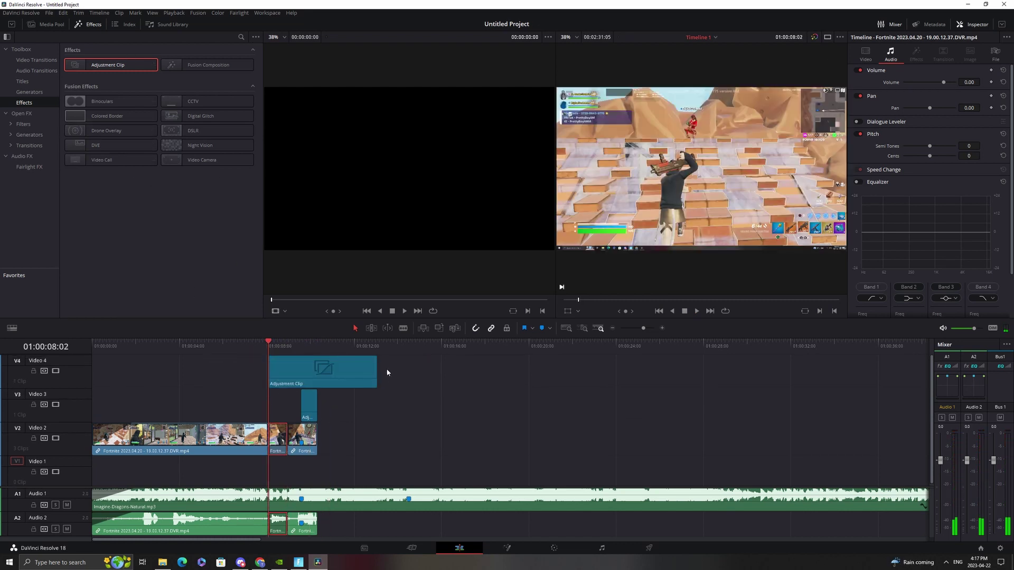
pyautogui.moveTo(376, 373)
pyautogui.mouseDown()
pyautogui.moveTo(300, 374)
pyautogui.moveTo(286, 400)
pyautogui.mouseUp()
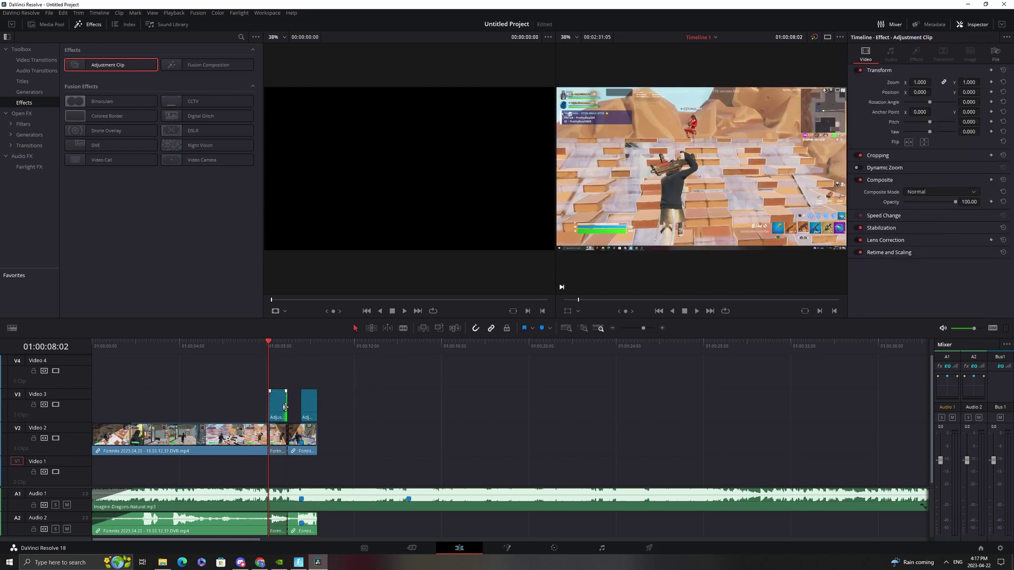
pyautogui.rightClick(279, 405)
pyautogui.click(304, 497)
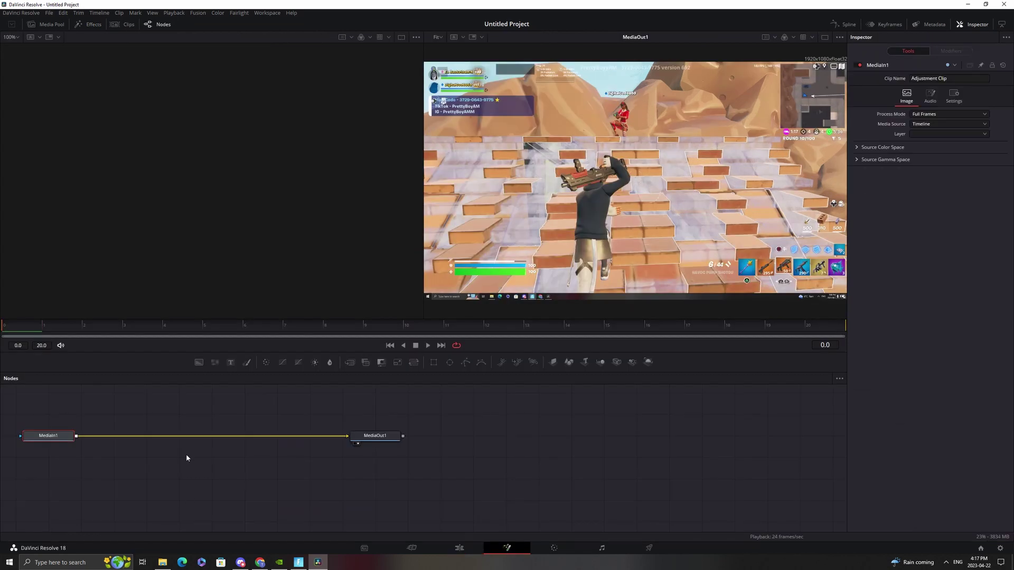
# Step: Insert a Color Corrector node between MediaIn1 and MediaOut1, tint it purple, and return to Edit
pyautogui.press('space')
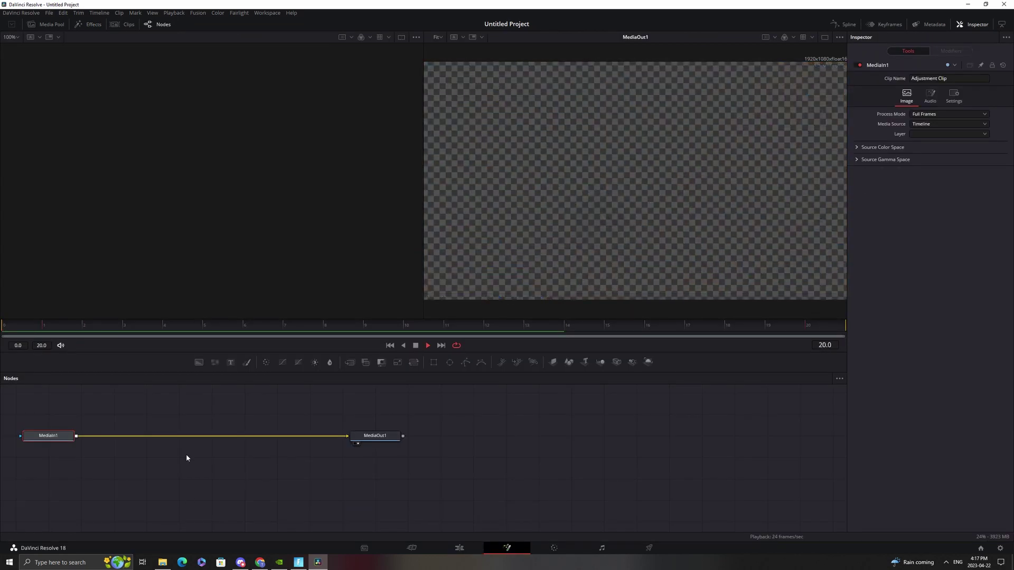
pyautogui.click(162, 562)
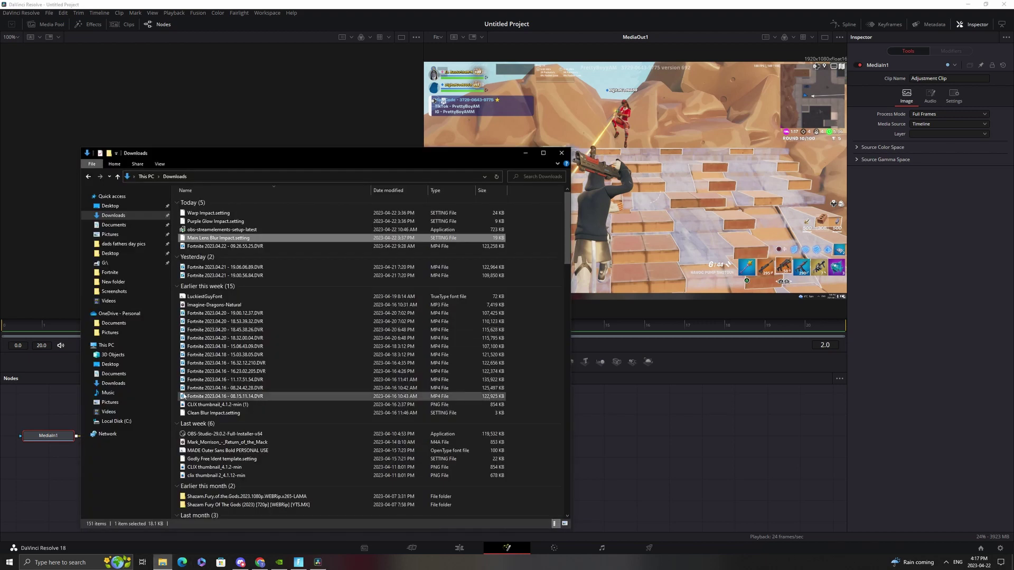
pyautogui.moveTo(184, 396); pyautogui.dragTo(551, 361)
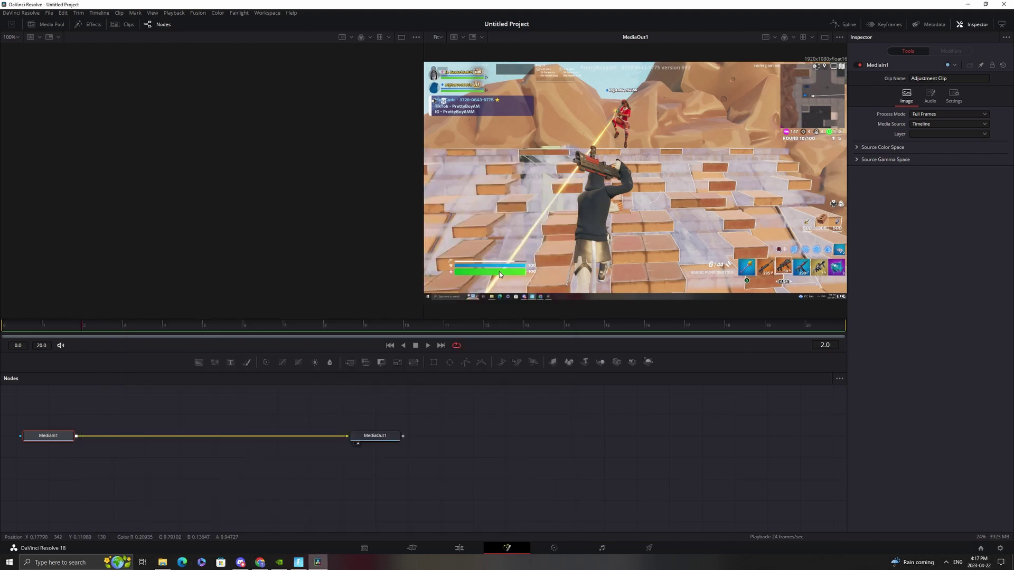
pyautogui.hotkey('shift', 'space')
pyautogui.press('Return')
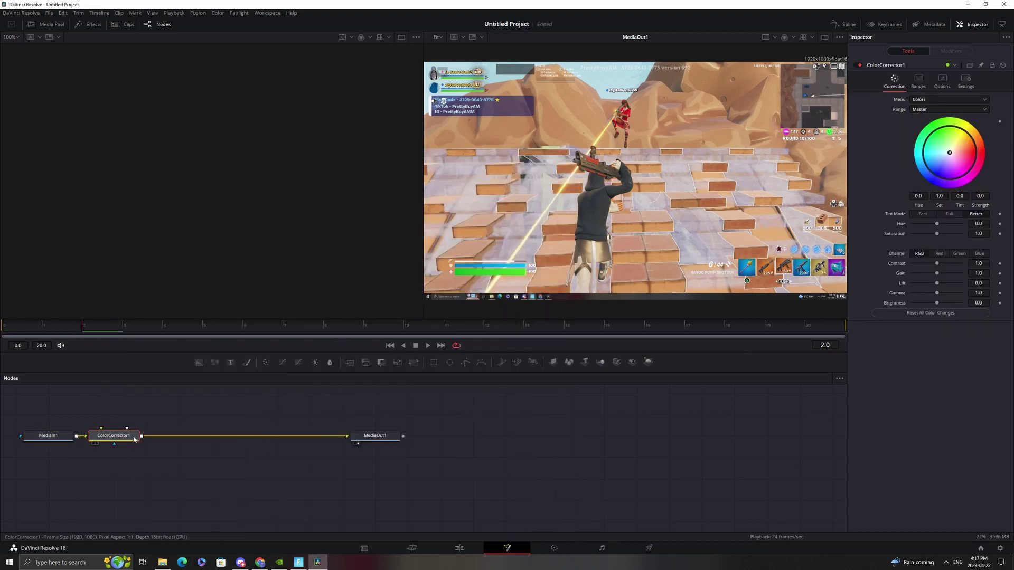
pyautogui.moveTo(948, 182); pyautogui.dragTo(949, 193)
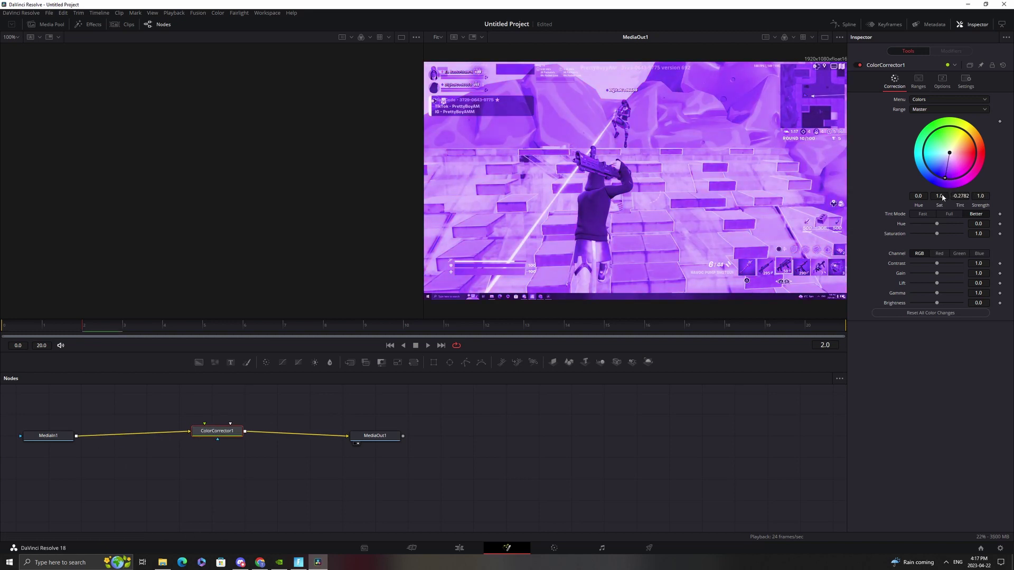
pyautogui.click(457, 545)
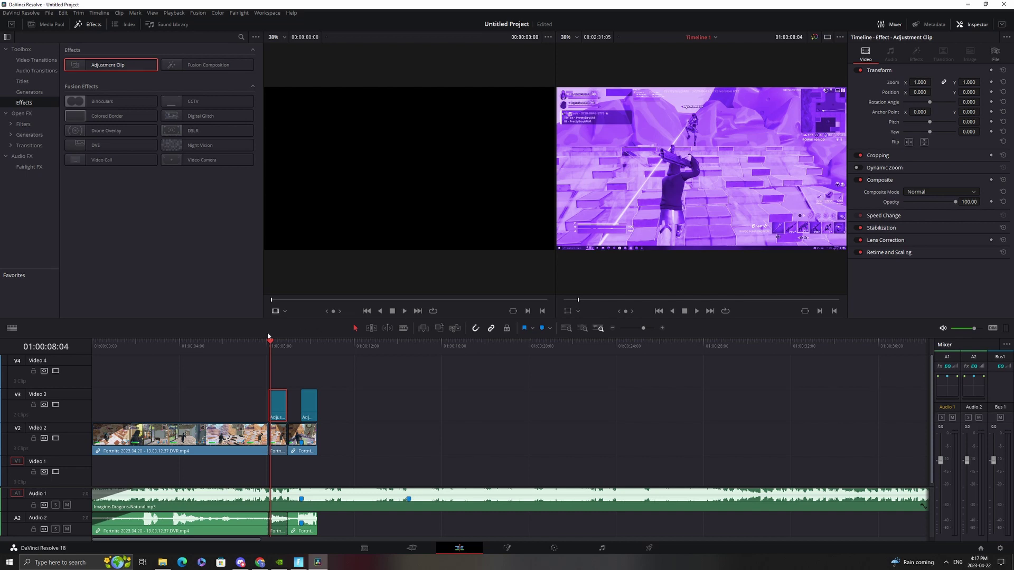
# Step: Play the timeline from the start and blade the Video 2 Fortnite clip and audio at 01:00:01:14
pyautogui.moveTo(267, 344); pyautogui.dragTo(224, 378)
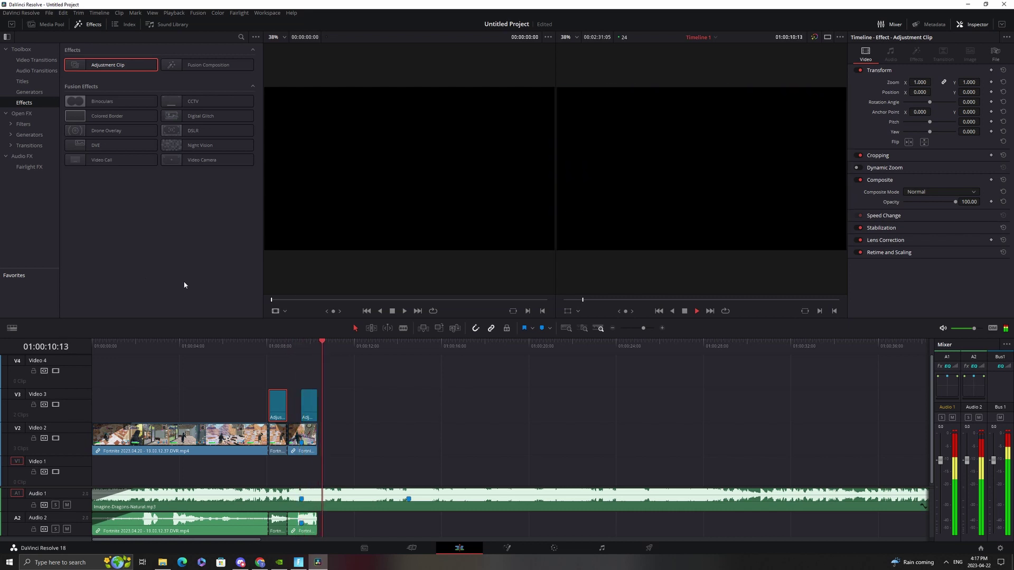
pyautogui.press('Home')
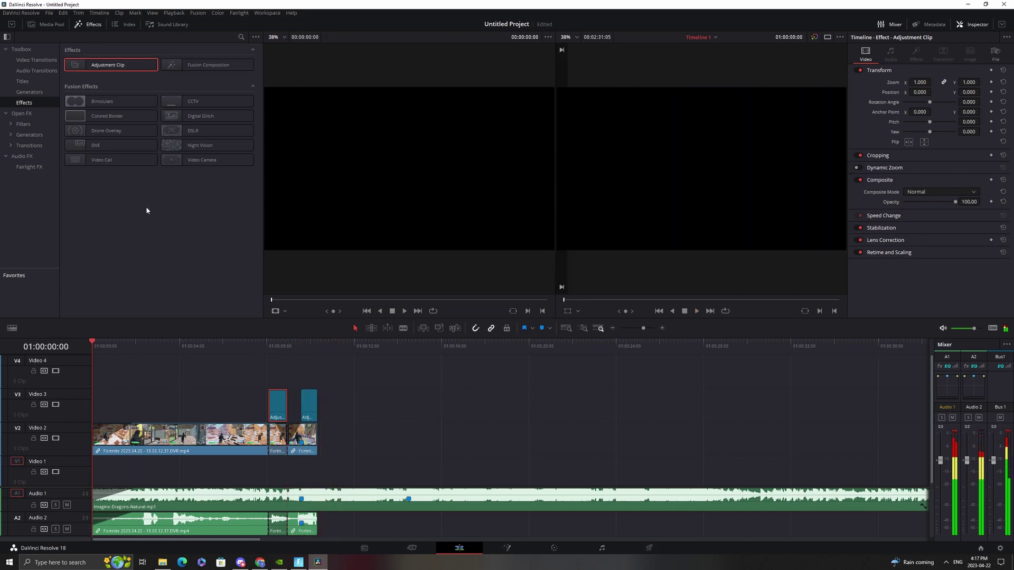
pyautogui.press('space')
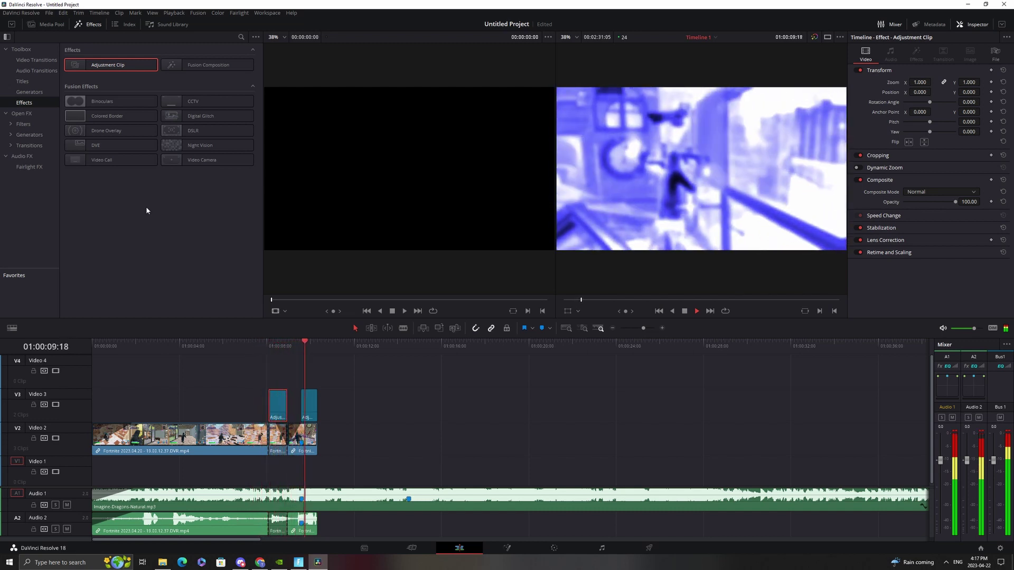
pyautogui.press('space')
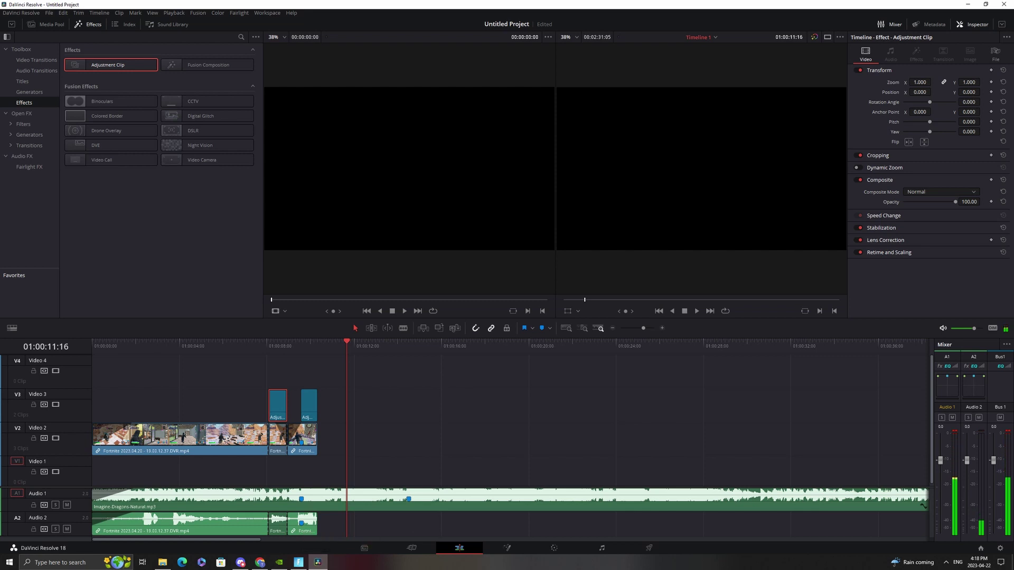
pyautogui.click(351, 356)
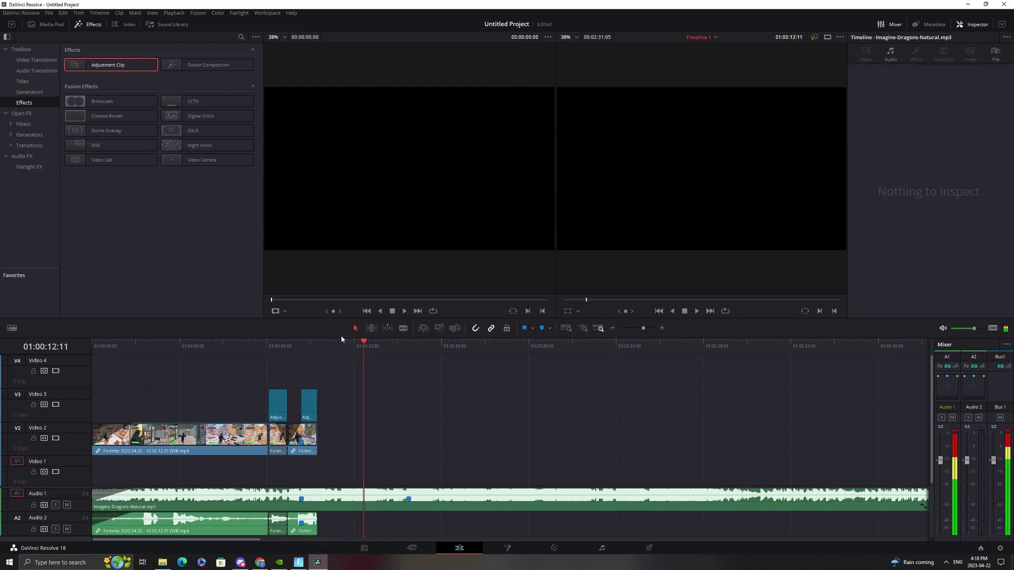
pyautogui.moveTo(345, 343); pyautogui.dragTo(77, 450)
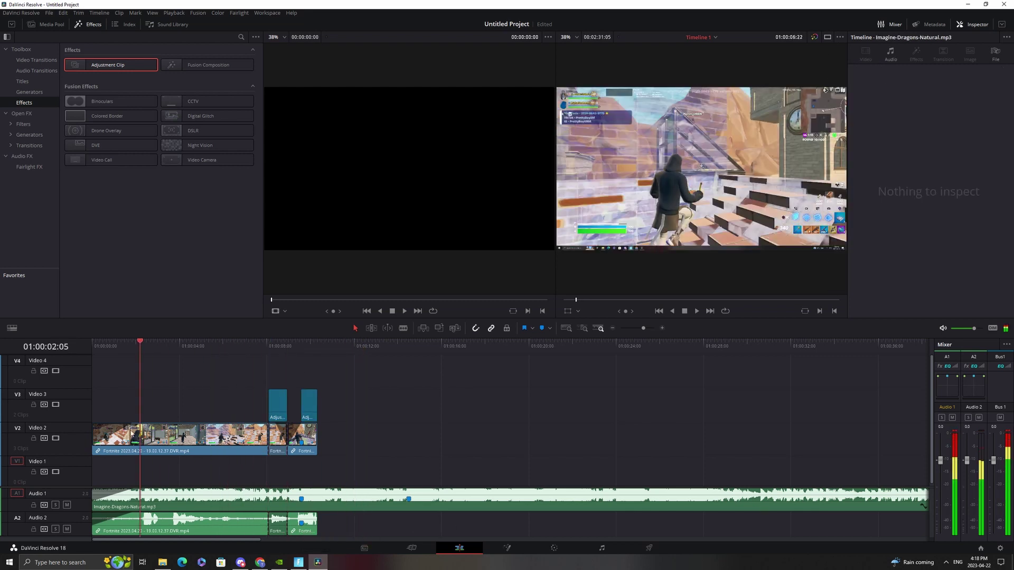
pyautogui.press('space')
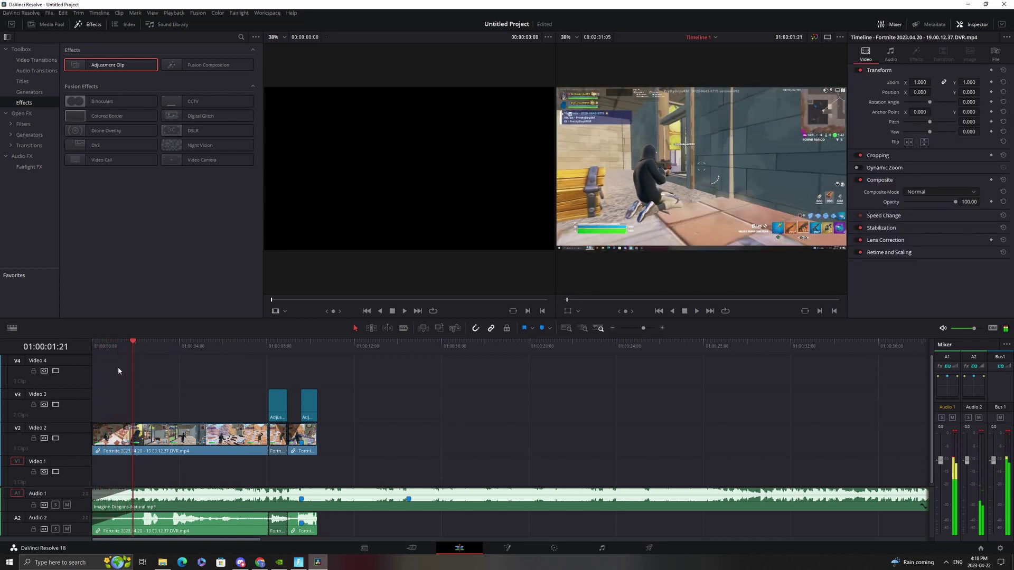
pyautogui.click(127, 347)
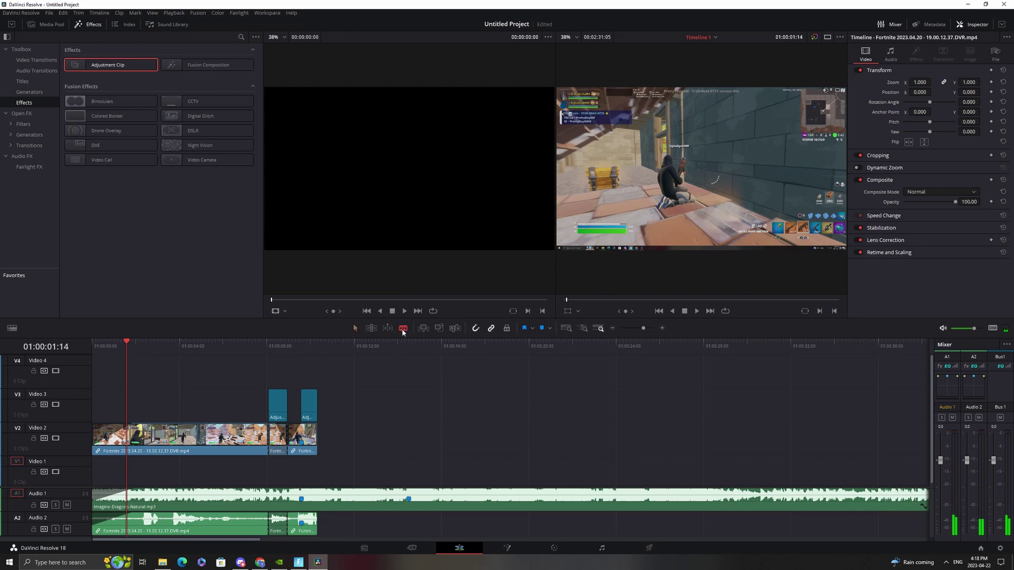
pyautogui.click(126, 438)
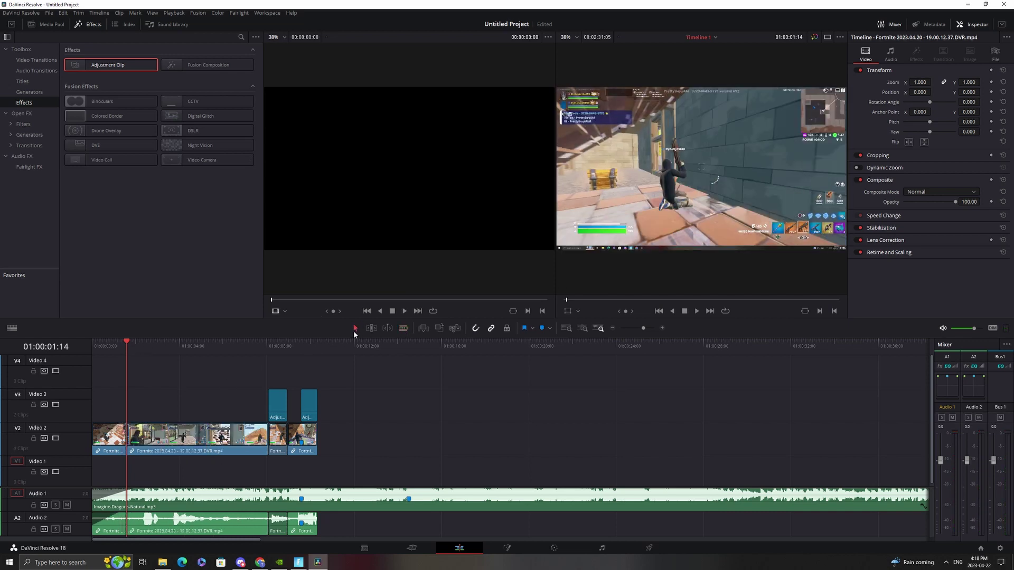
# Step: Set the opening Fortnite clip before 01:00:01:14 to 48% speed and play it from the start
pyautogui.rightClick(116, 440)
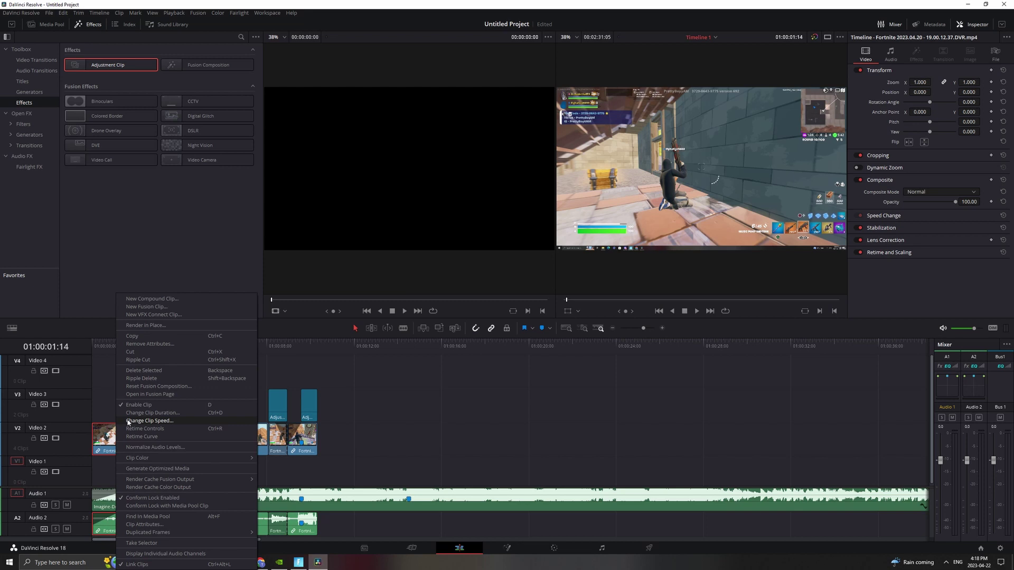
pyautogui.click(159, 421)
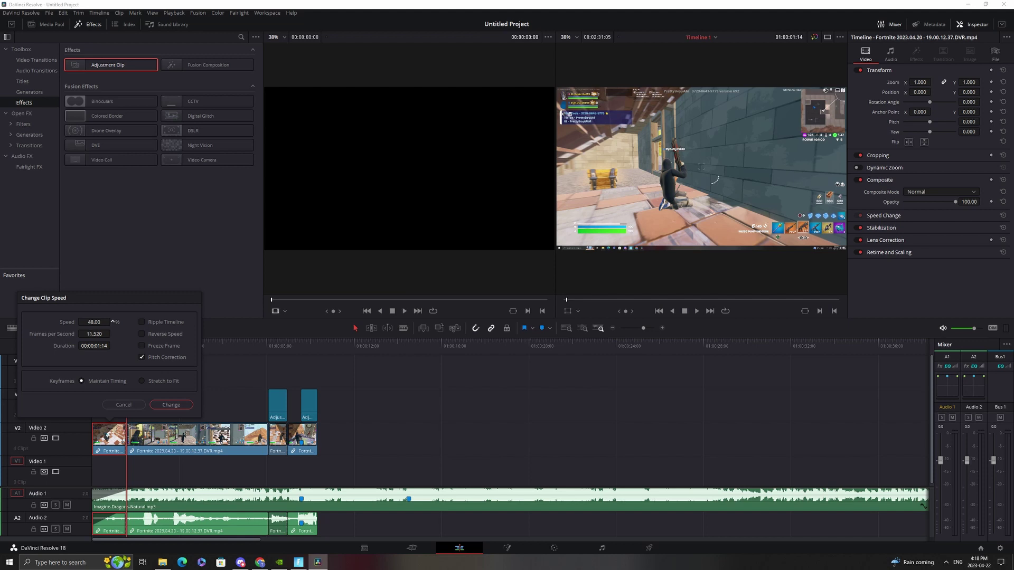
pyautogui.click(171, 404)
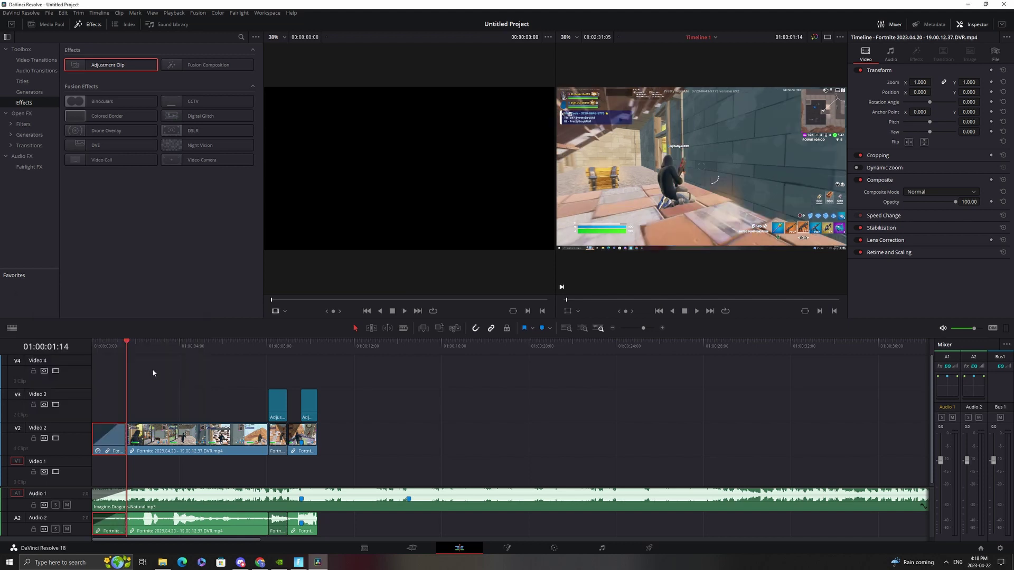
pyautogui.press('Home')
pyautogui.press('space')
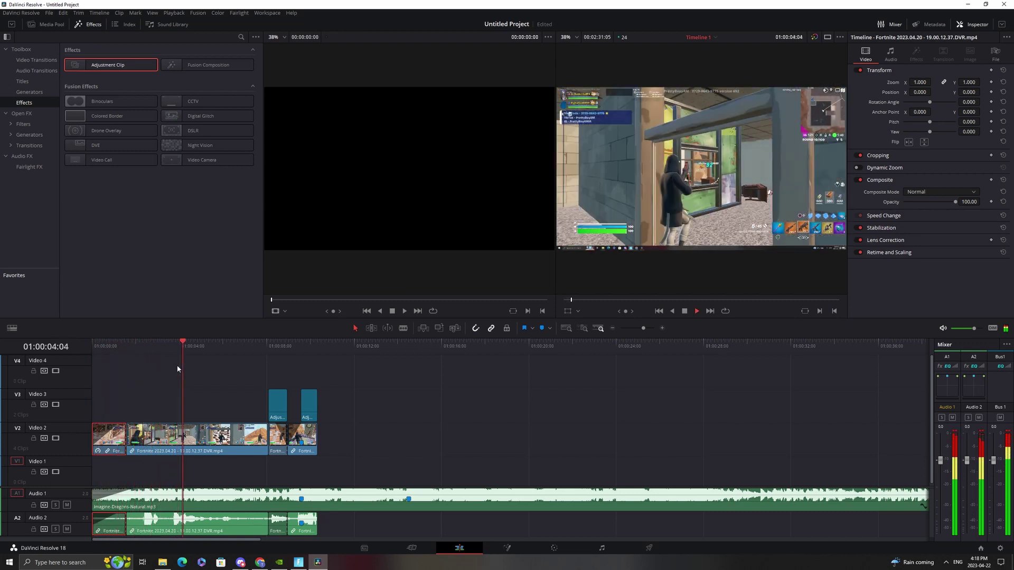
pyautogui.press('space')
pyautogui.press('Home')
pyautogui.press('space')
pyautogui.press('Home')
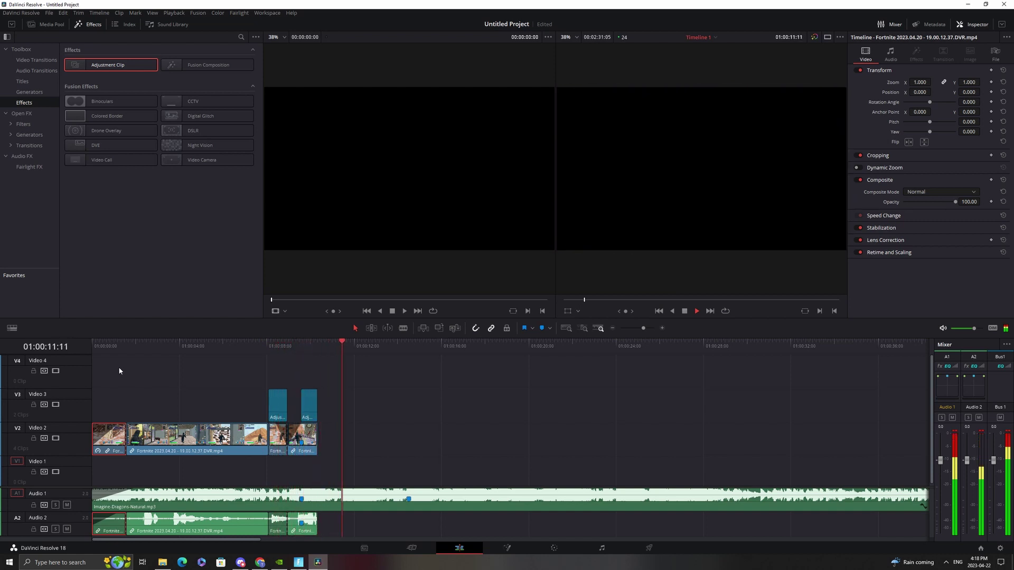
pyautogui.press('space')
pyautogui.press('j')
pyautogui.press('j')
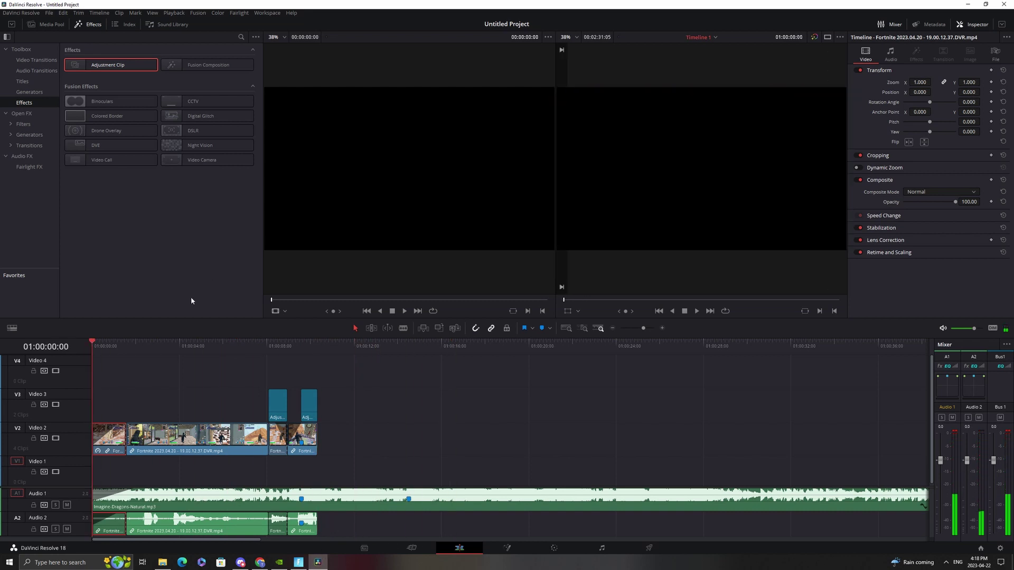
# Step: Place a short Adjustment Clip on Video 3 over the opening slowed footage and open it in Fusion
pyautogui.moveTo(106, 66); pyautogui.dragTo(120, 404)
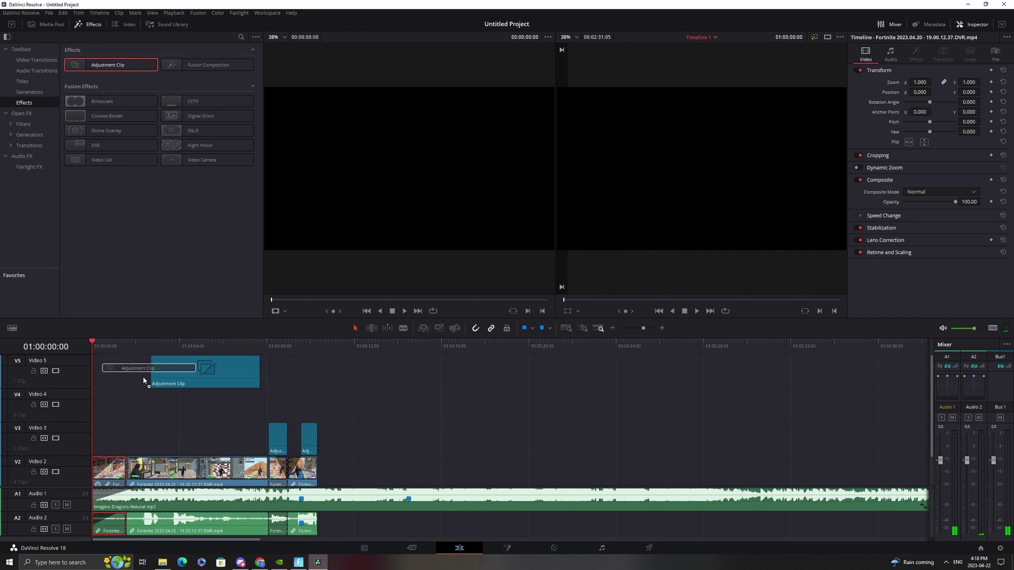
pyautogui.moveTo(119, 404); pyautogui.dragTo(202, 404)
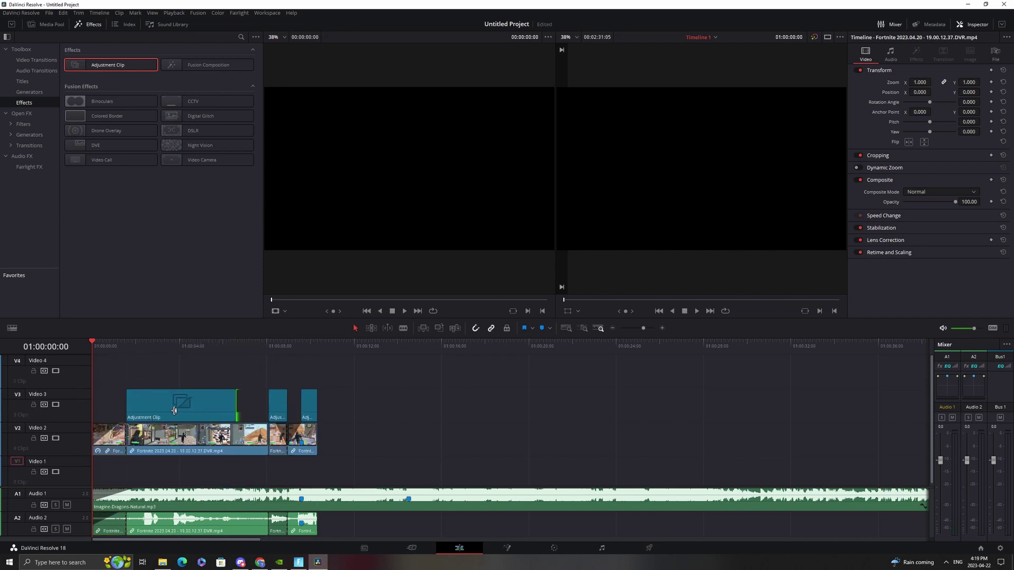
pyautogui.moveTo(148, 405); pyautogui.dragTo(179, 421)
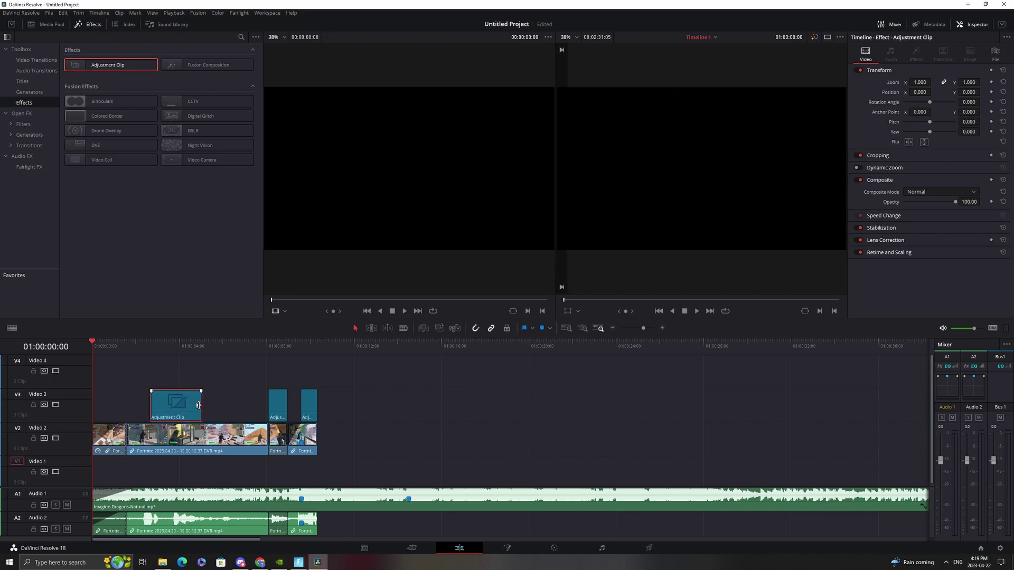
pyautogui.moveTo(179, 421); pyautogui.dragTo(173, 412)
pyautogui.rightClick(160, 404)
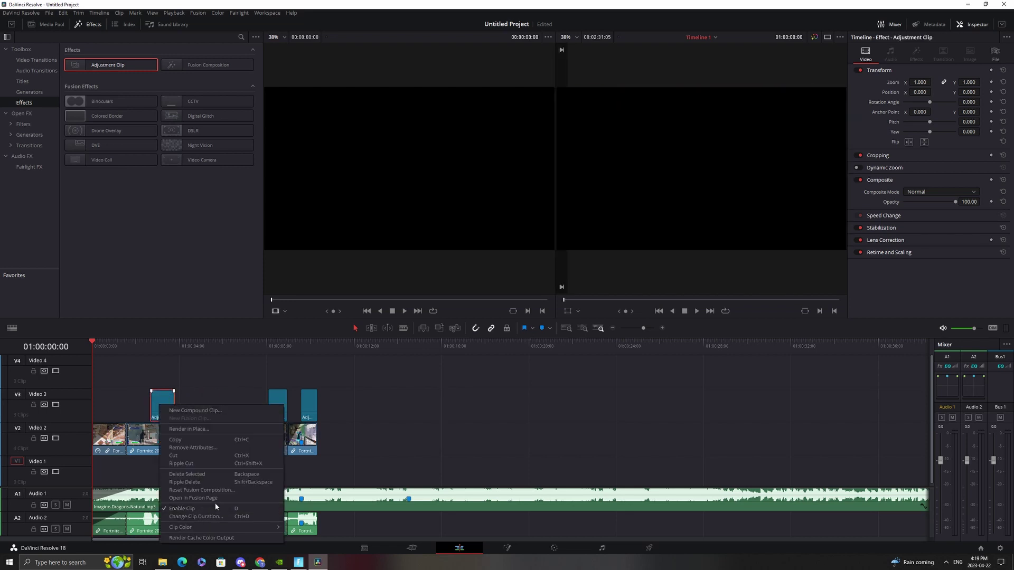
pyautogui.click(224, 497)
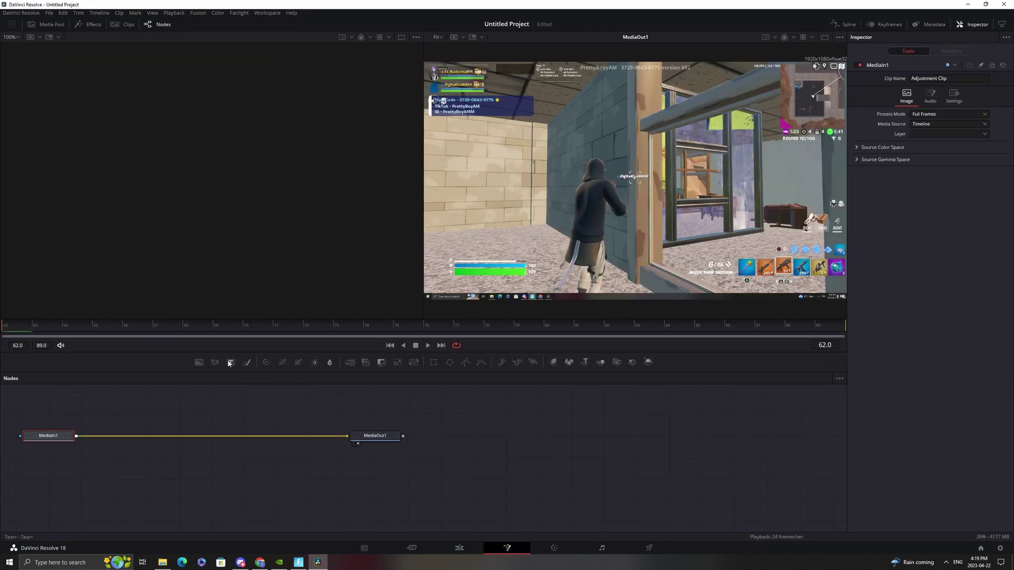
# Step: Merge a Text node into the MediaIn1–MediaOut1 chain reading 'EL BasketballFN', then return to Edit
pyautogui.moveTo(229, 363); pyautogui.dragTo(224, 467)
pyautogui.moveTo(217, 467); pyautogui.dragTo(209, 439)
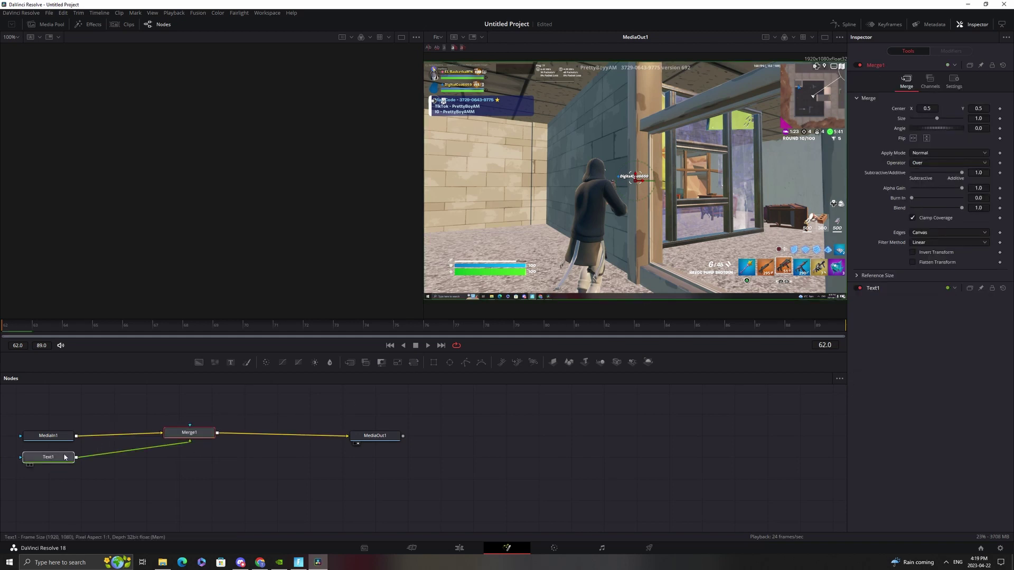
pyautogui.click(64, 457)
pyautogui.write('E')
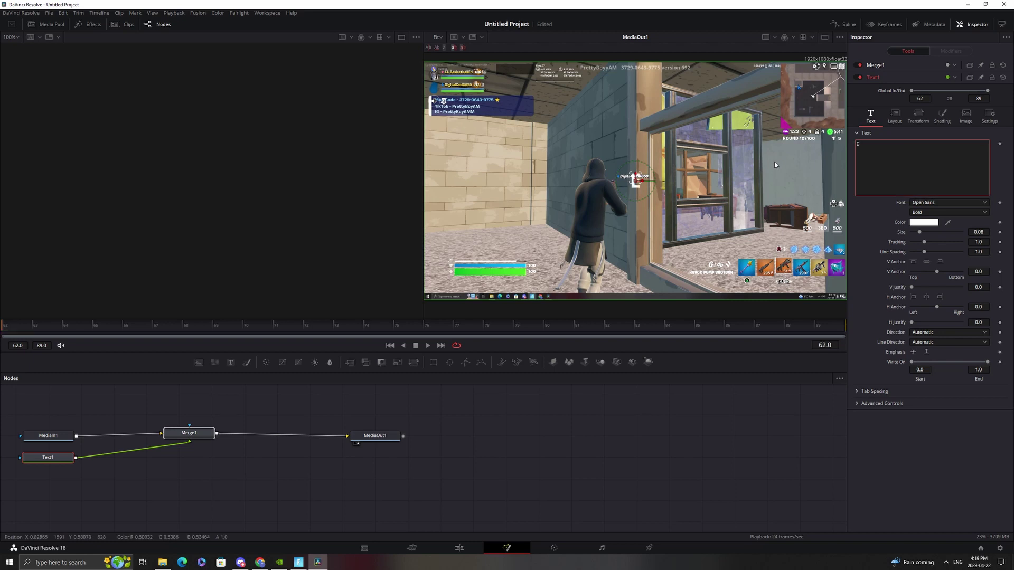
pyautogui.write('L Bas')
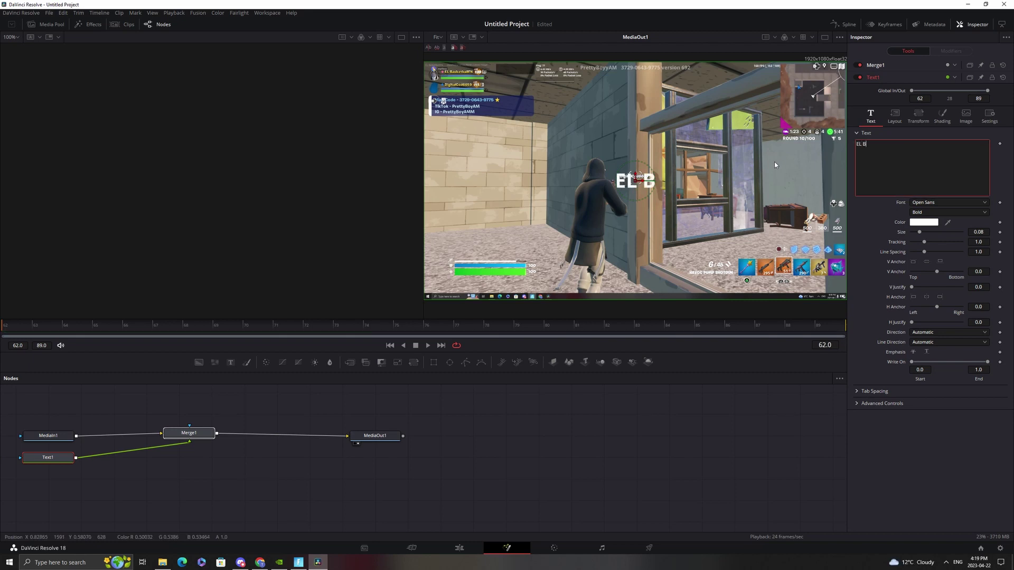
pyautogui.write('ketballF')
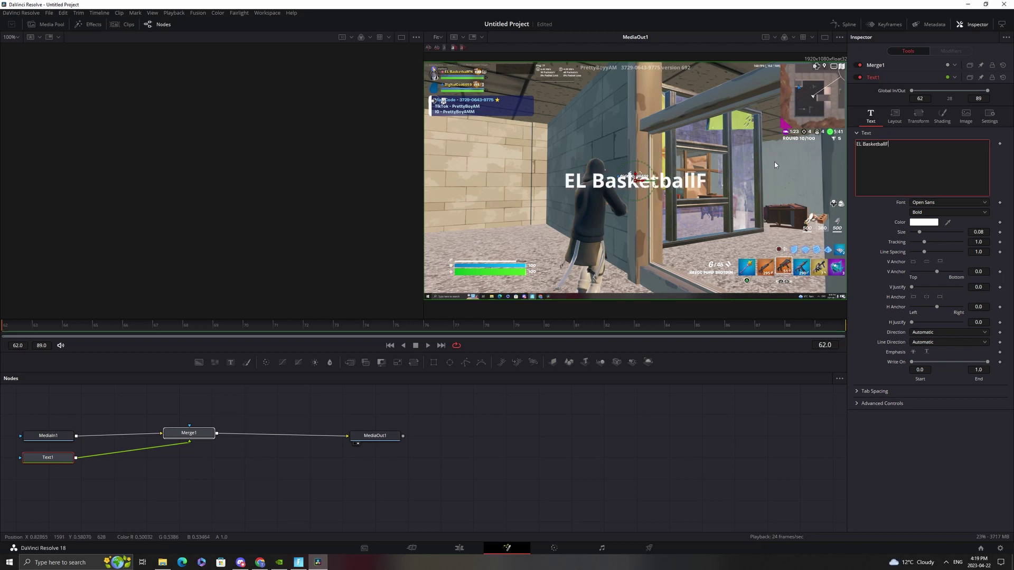
pyautogui.write('N')
pyautogui.press('Return')
pyautogui.press('Return')
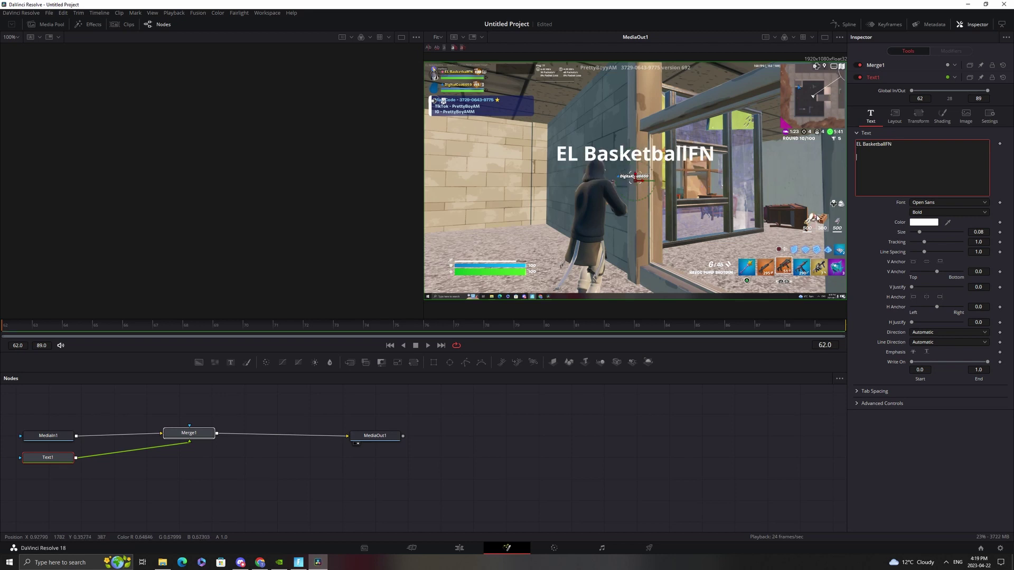
pyautogui.press('Return')
pyautogui.press('Return')
pyautogui.press('Return')
pyautogui.press('Return')
pyautogui.press('Return')
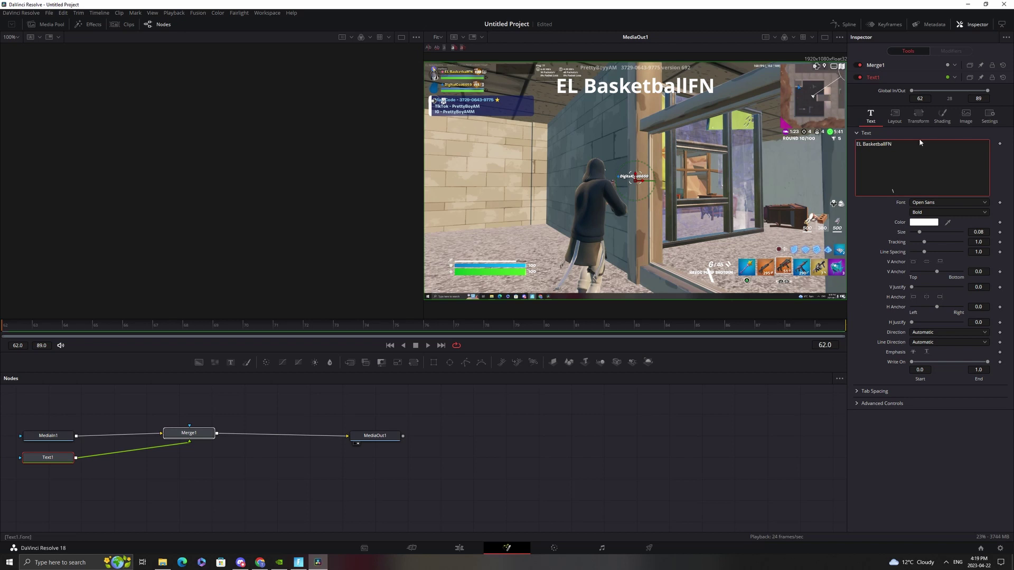
pyautogui.press('BackSpace')
pyautogui.press('BackSpace')
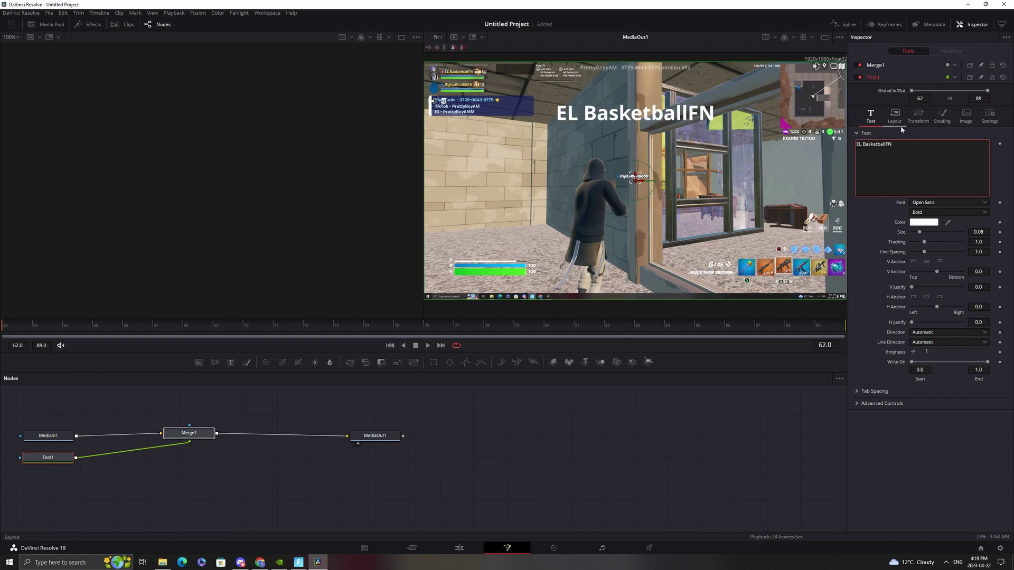
pyautogui.press('BackSpace')
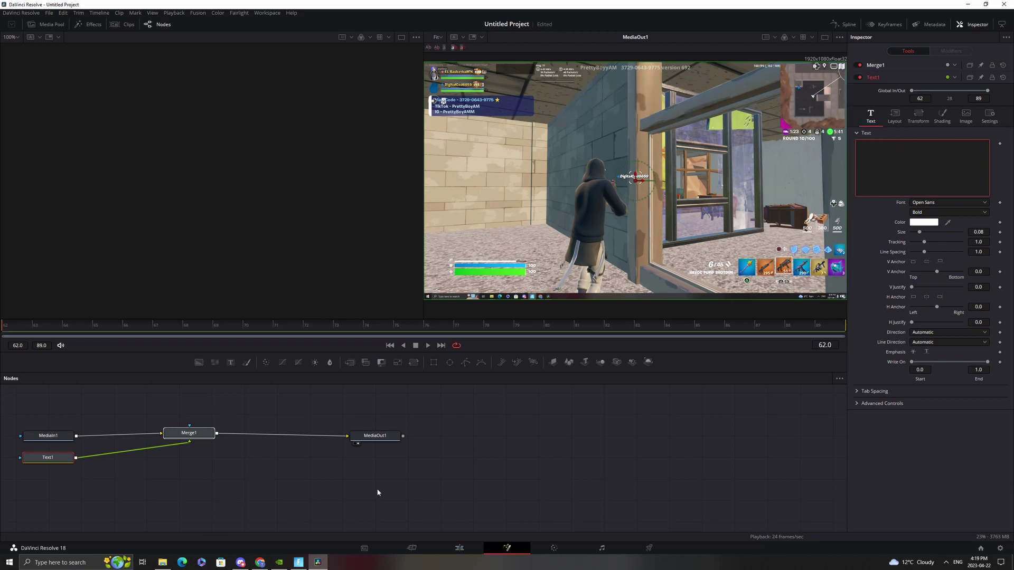
pyautogui.click(468, 551)
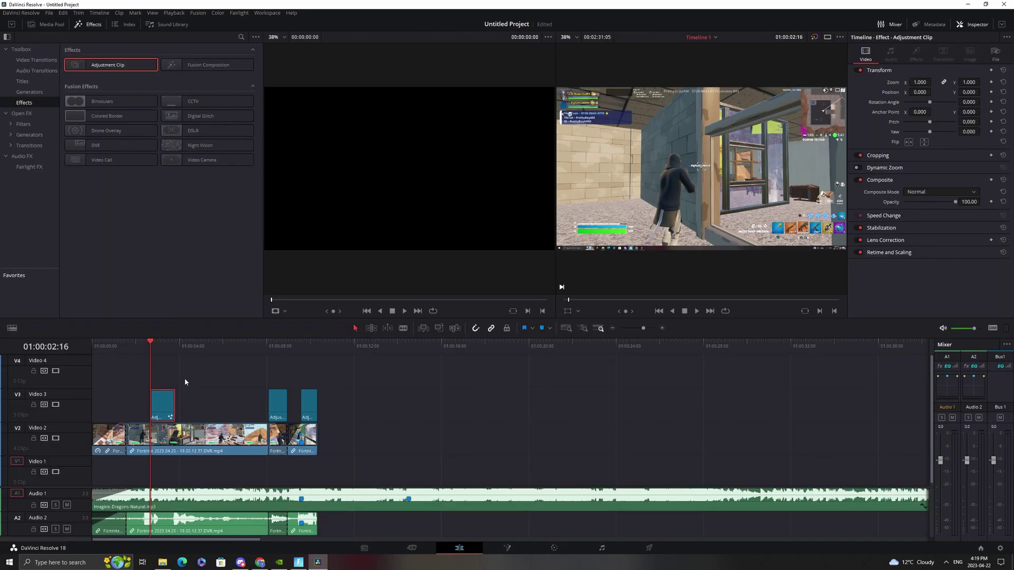
# Step: Move the adjustment clip from Video 3 to just after the last Video 2 clip, lengthened, and preview
pyautogui.moveTo(174, 397)
pyautogui.mouseDown()
pyautogui.moveTo(392, 364)
pyautogui.moveTo(373, 452)
pyautogui.mouseUp()
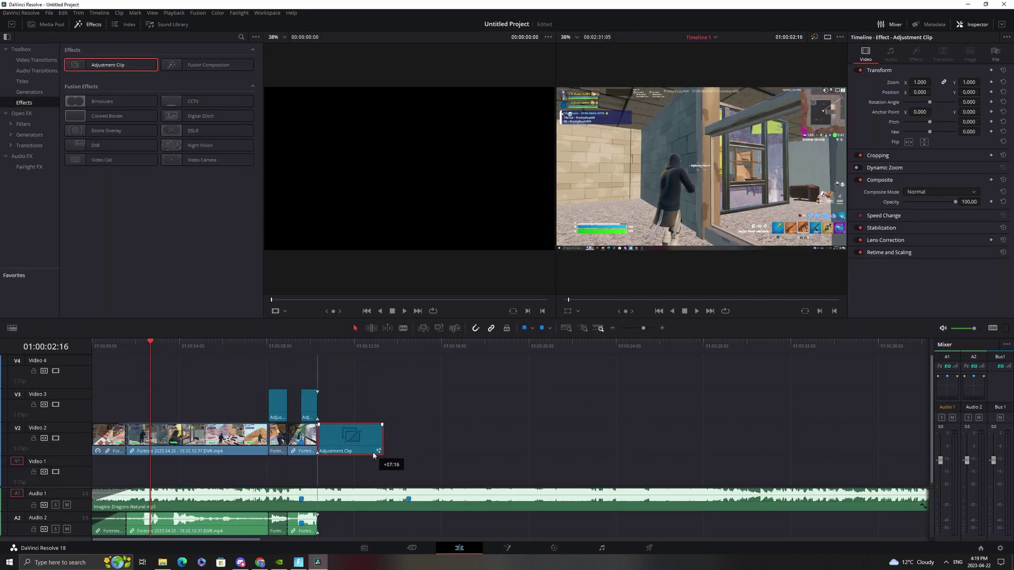
pyautogui.moveTo(436, 344); pyautogui.dragTo(86, 357)
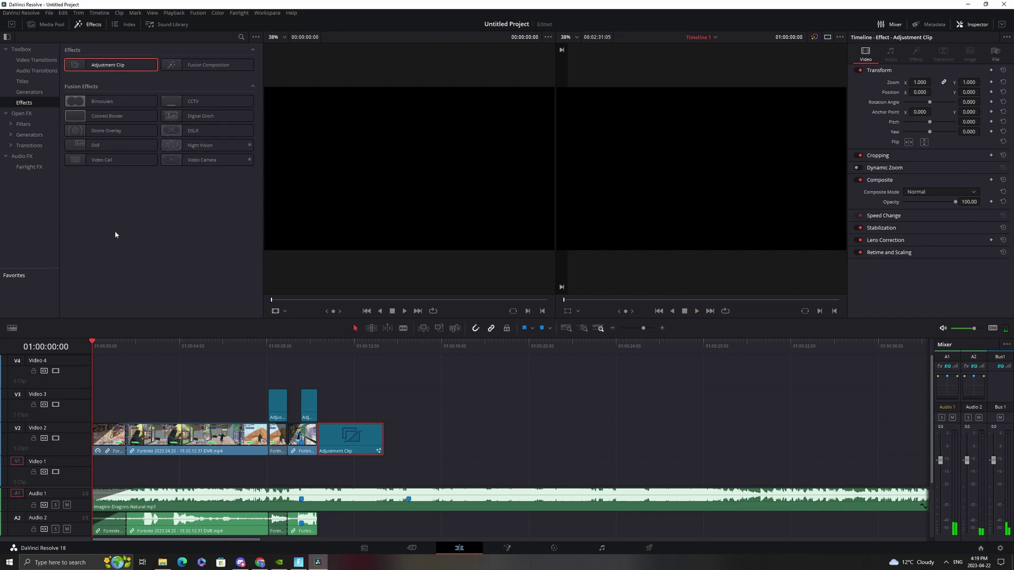
pyautogui.press('space')
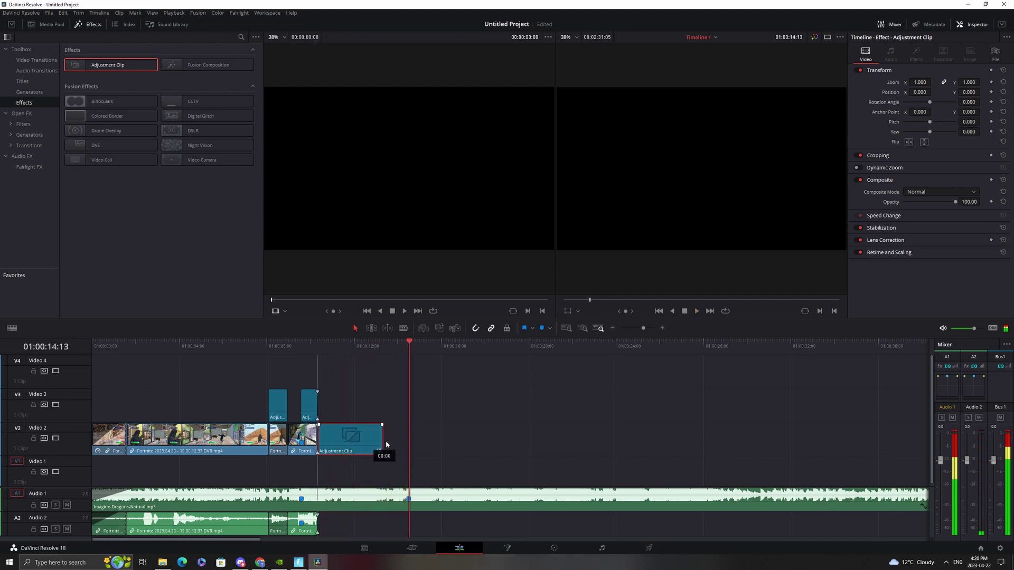
# Step: Slide the Video 2 adjustment clip later to about 01:00:31 and play back to check its placement
pyautogui.moveTo(386, 440); pyautogui.dragTo(787, 444)
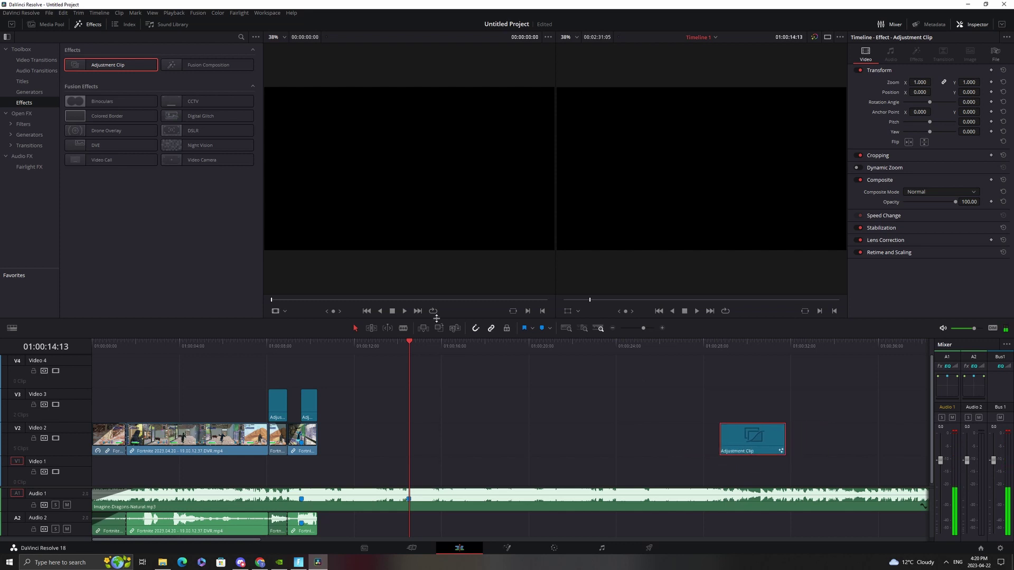
pyautogui.moveTo(407, 341); pyautogui.dragTo(605, 380)
pyautogui.press('space')
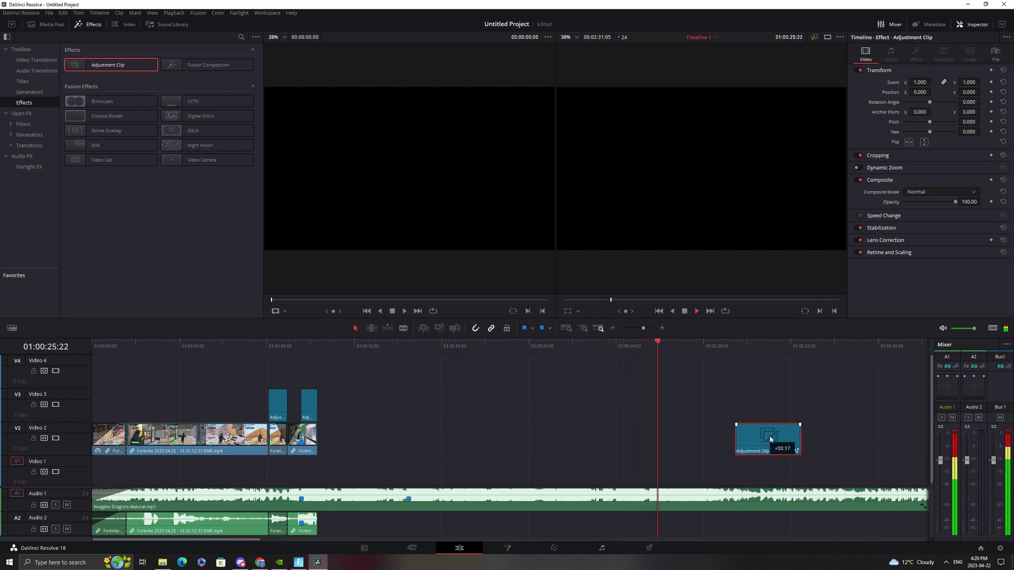
pyautogui.moveTo(742, 436); pyautogui.dragTo(787, 435)
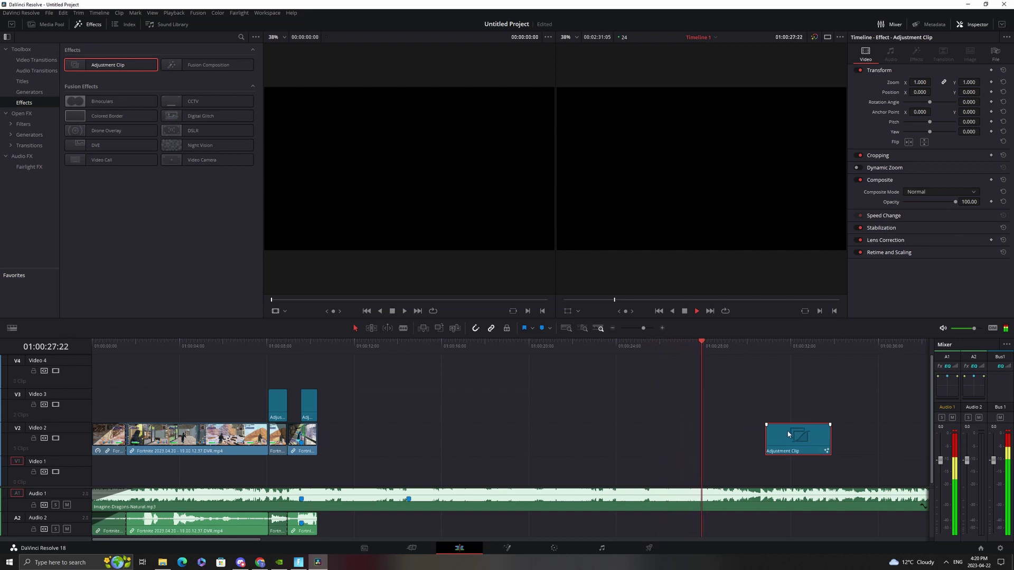
pyautogui.press('space')
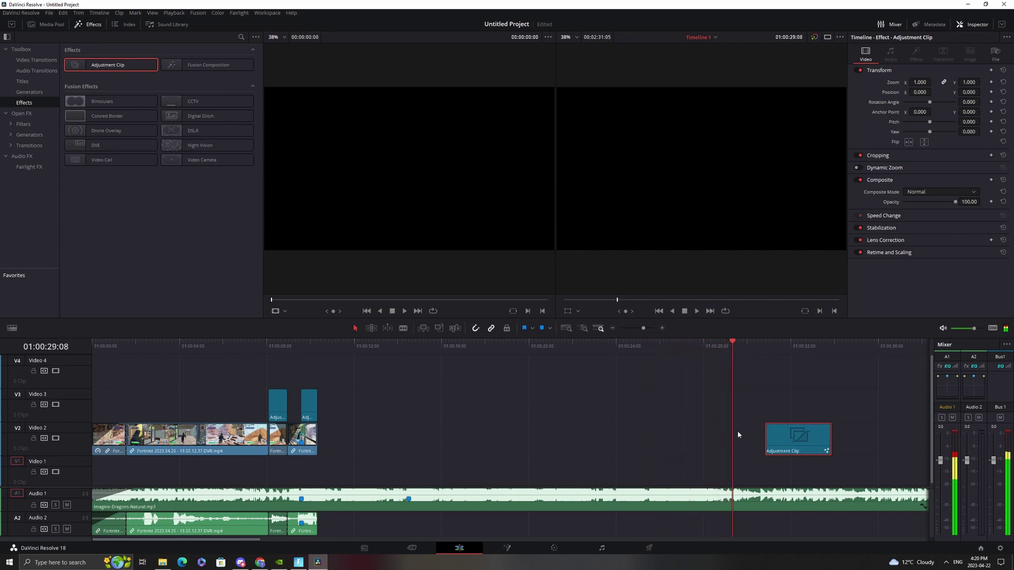
pyautogui.moveTo(733, 426); pyautogui.dragTo(783, 429)
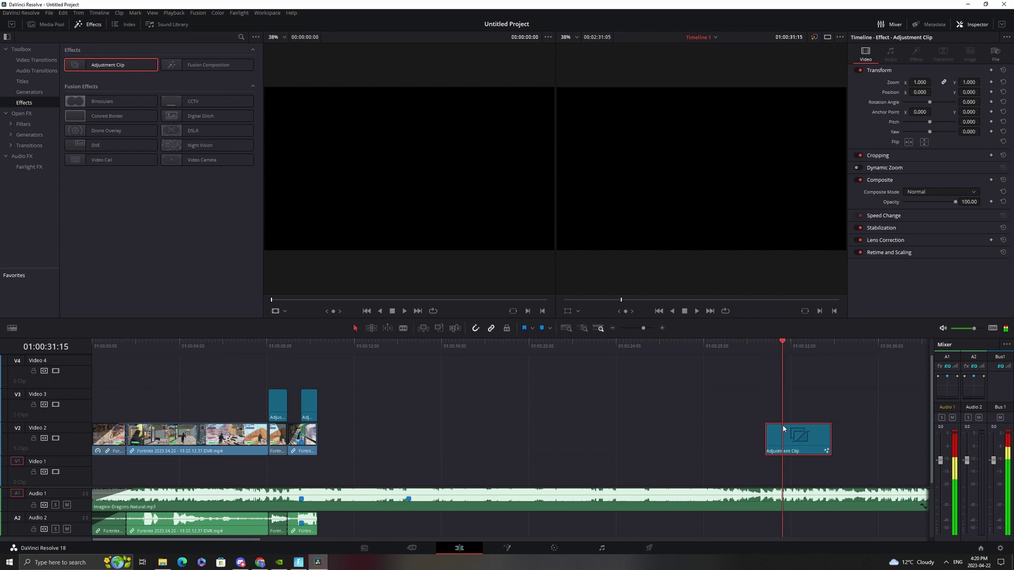
pyautogui.click(803, 506)
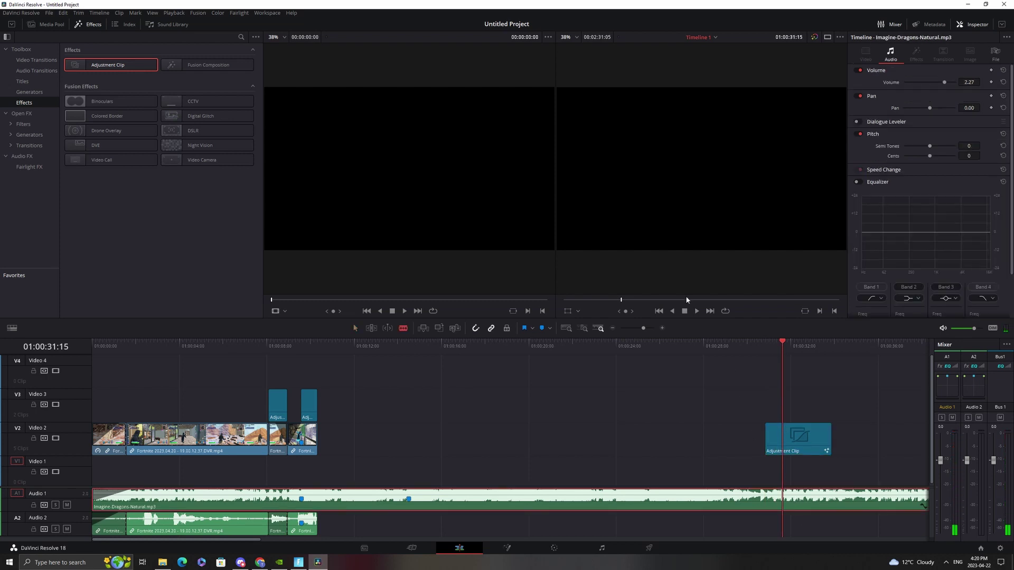
# Step: Split the Imagine-Dragons music at the playhead and delete the tail after the cut
pyautogui.click(832, 499)
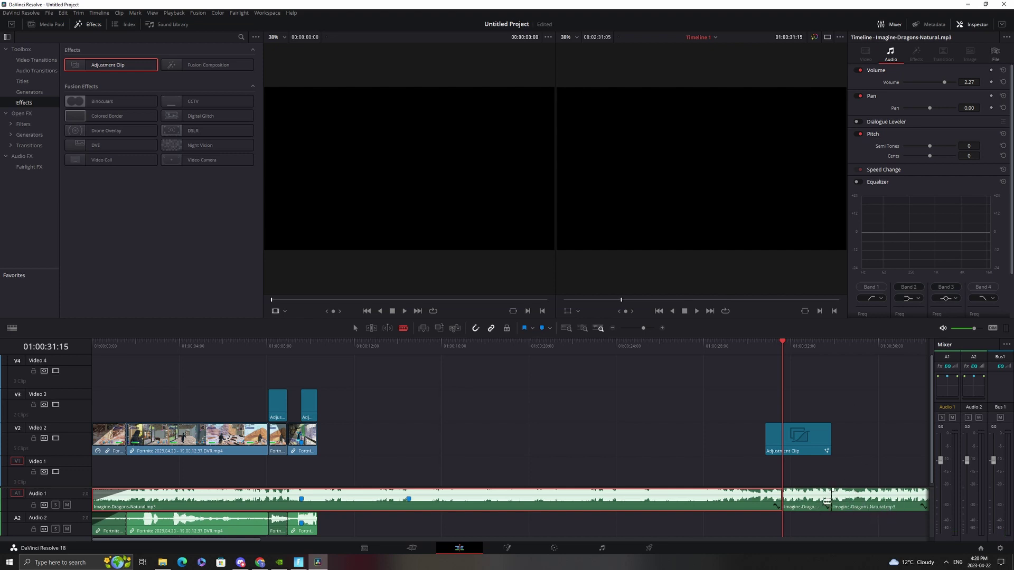
pyautogui.click(861, 501)
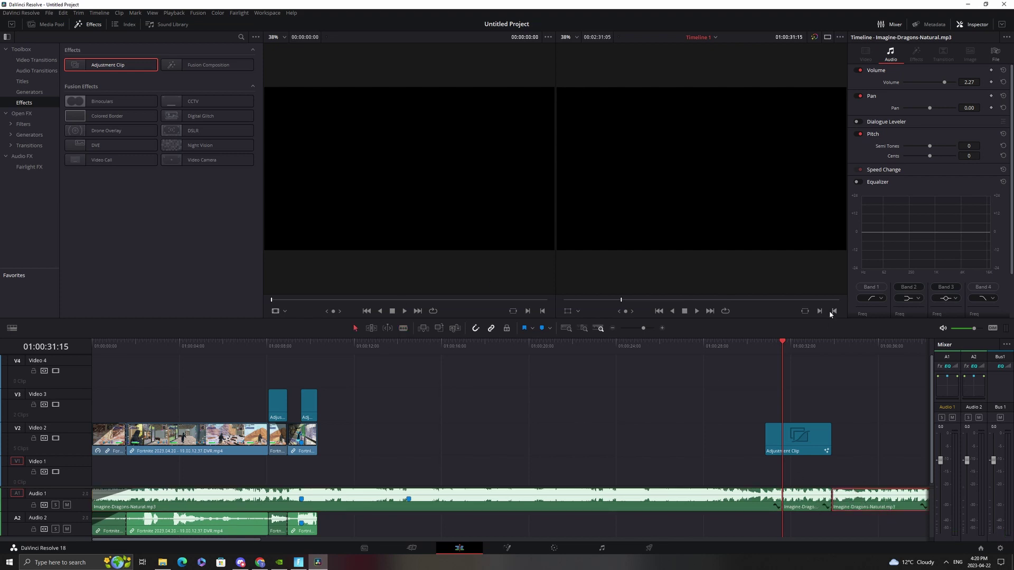
pyautogui.press('Delete')
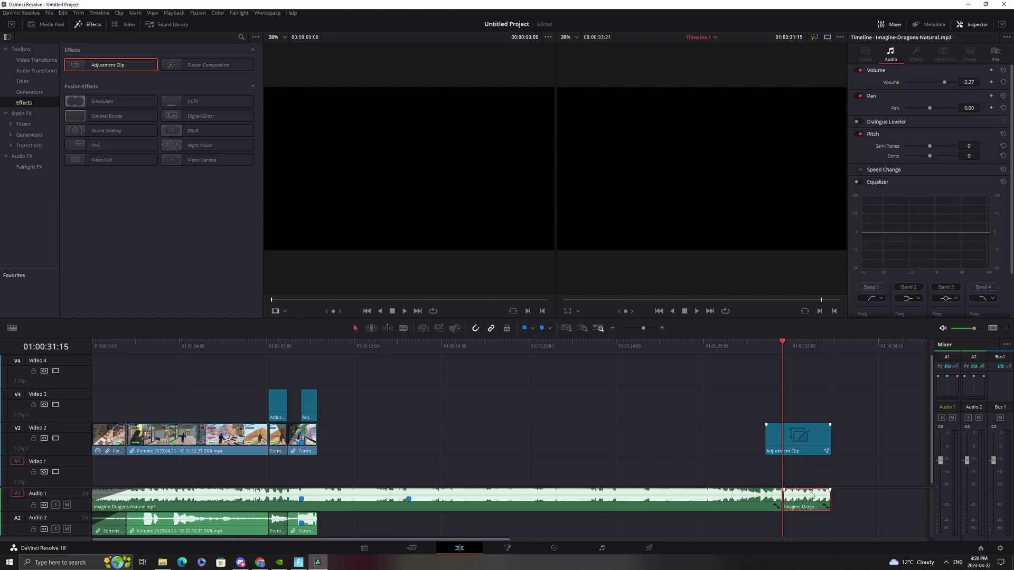
# Step: Clear the short leftover music piece and align the Adjustment Clip's end with the music at 01:00:31:15
pyautogui.moveTo(812, 494); pyautogui.dragTo(745, 519)
pyautogui.moveTo(782, 391); pyautogui.dragTo(715, 454)
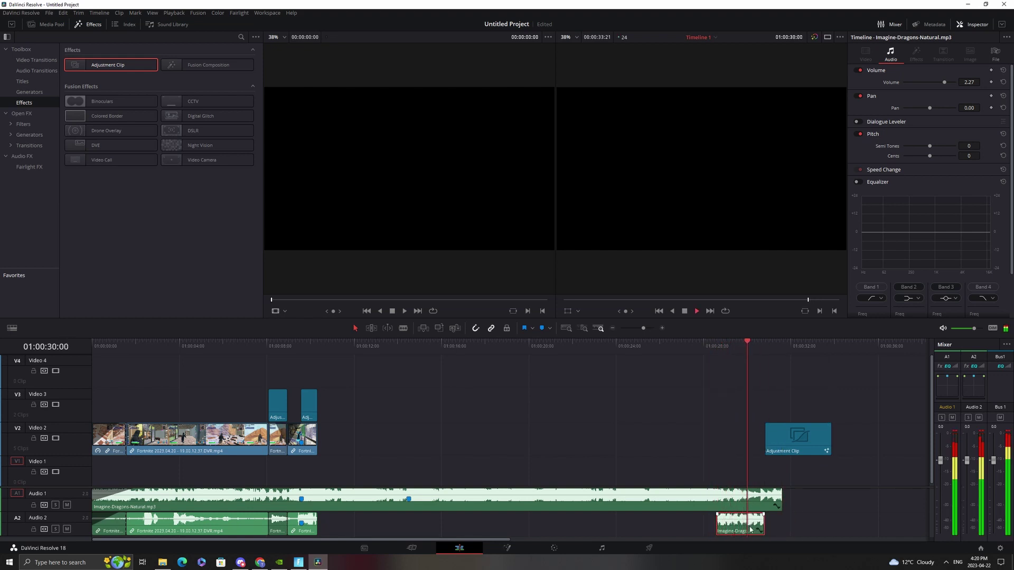
pyautogui.moveTo(752, 529); pyautogui.dragTo(841, 501)
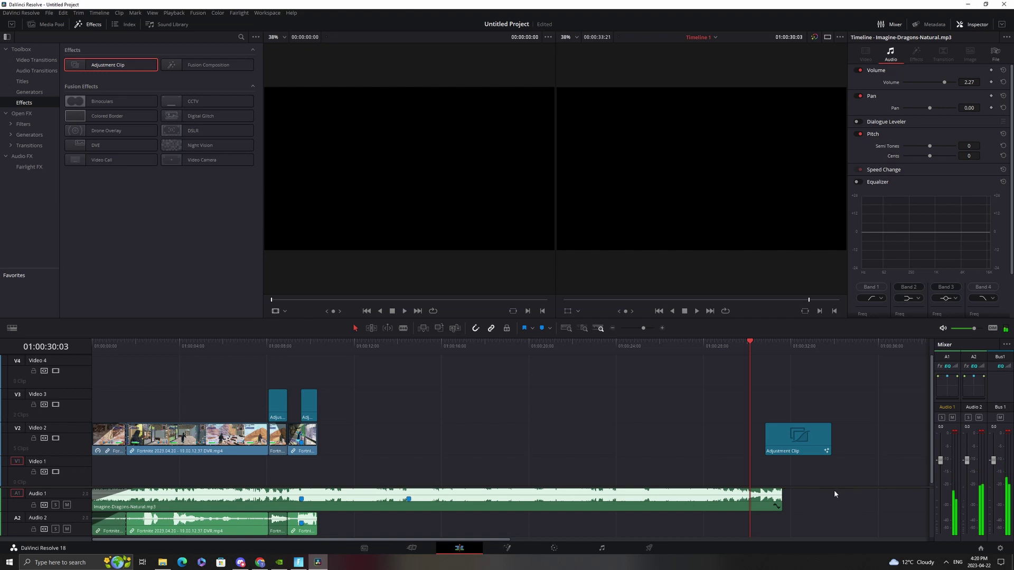
pyautogui.moveTo(806, 448); pyautogui.dragTo(747, 445)
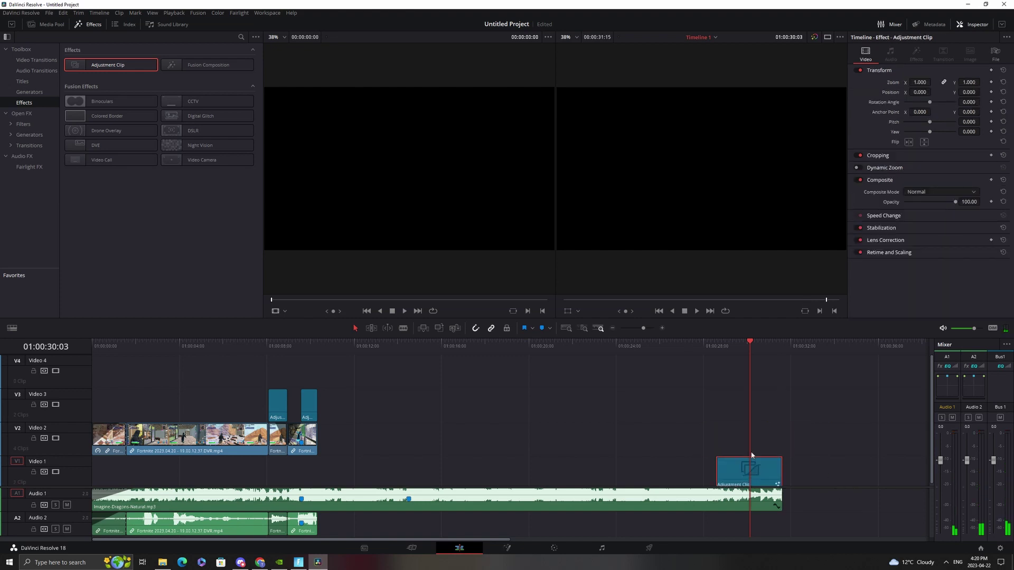
# Step: Trim the closing Adjustment Clip's start 11 frames later, then play back the timeline's ending to review it
pyautogui.moveTo(723, 449); pyautogui.dragTo(733, 443)
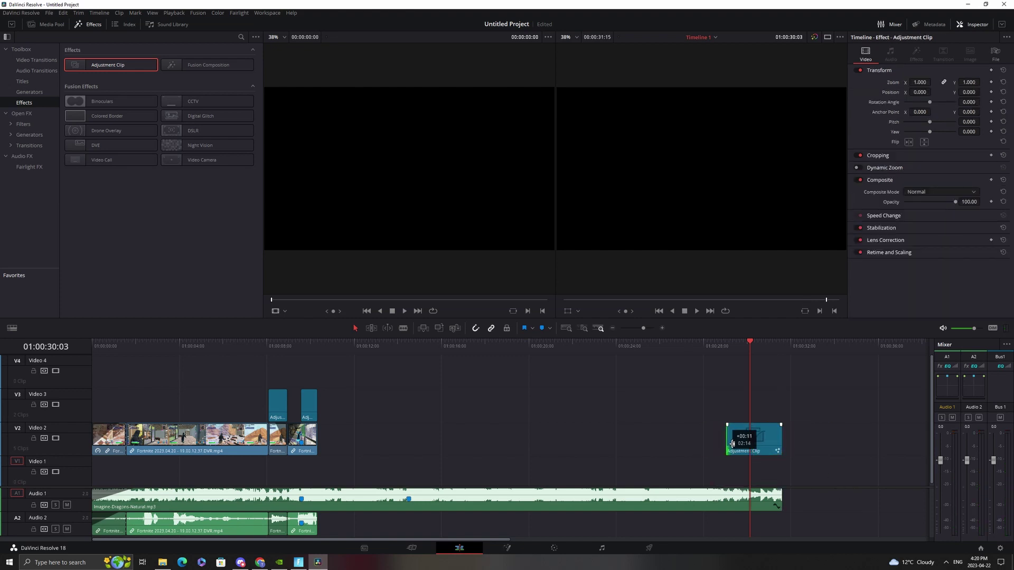
pyautogui.press('space')
pyautogui.click(683, 441)
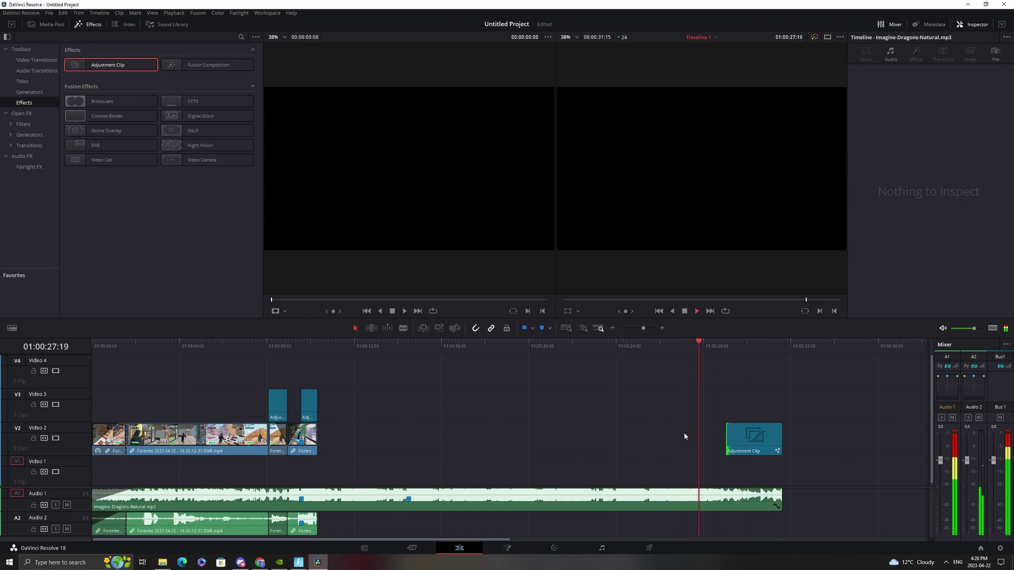
pyautogui.press('space')
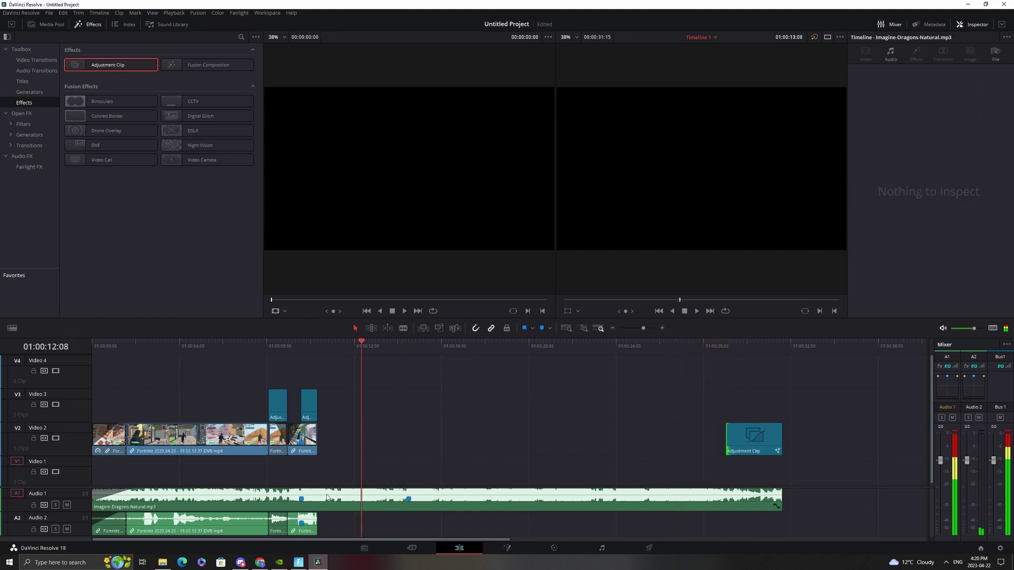
pyautogui.press('/')
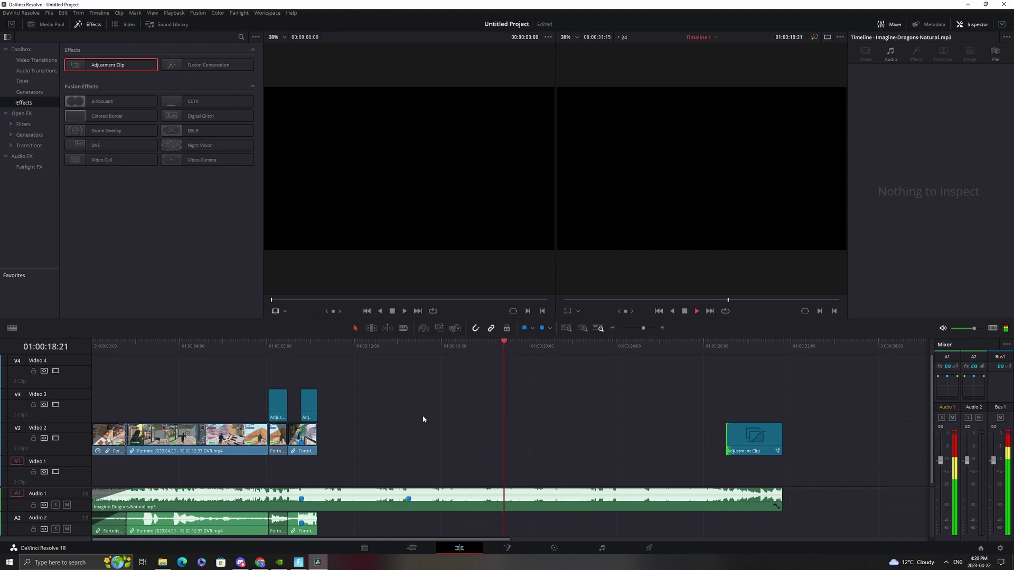
# Step: Add markers on six beats of the Imagine-Dragons music clip during playback
pyautogui.click(565, 494)
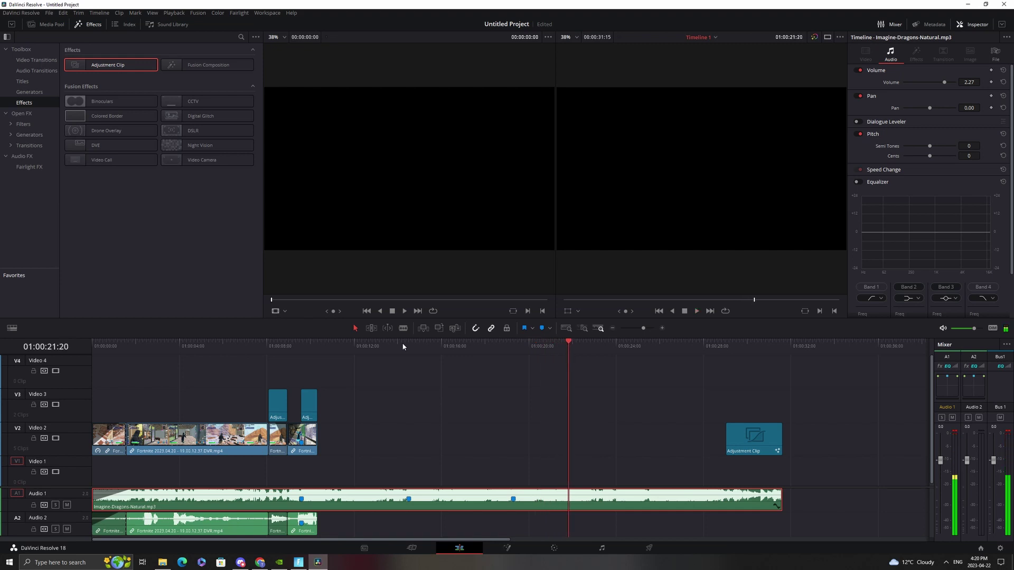
pyautogui.press('j')
pyautogui.press('m')
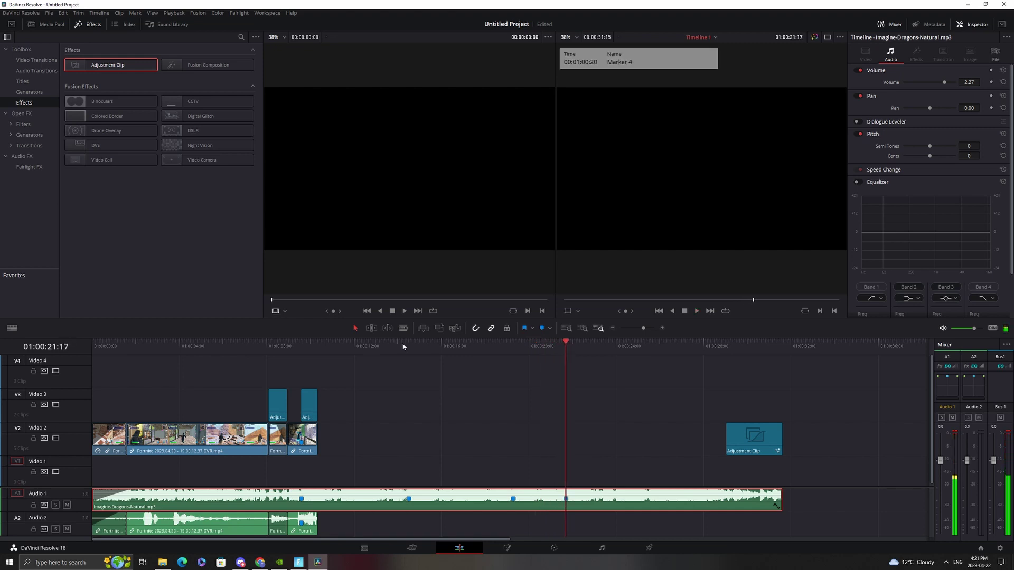
pyautogui.press('space')
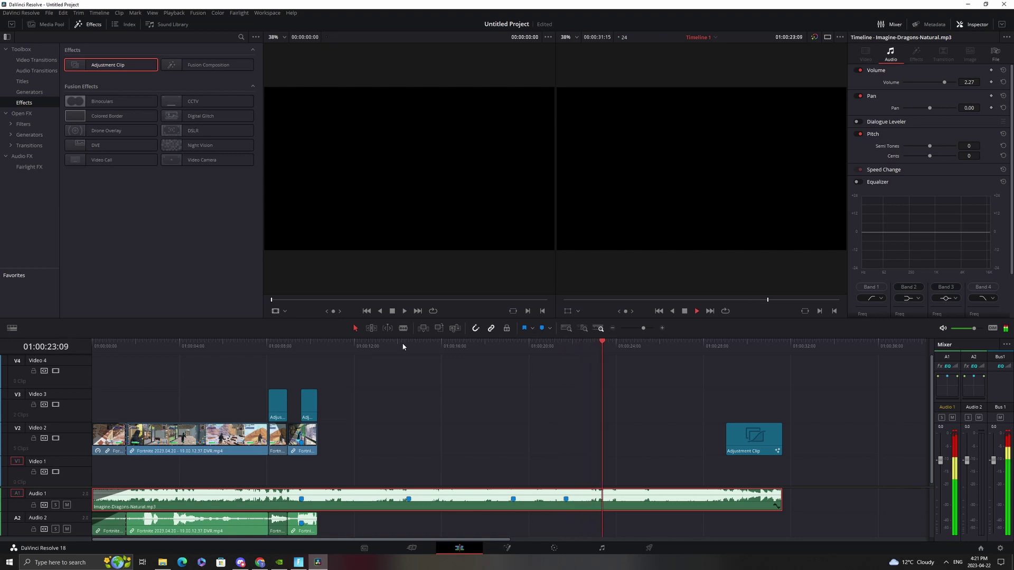
pyautogui.press('m')
pyautogui.press('space')
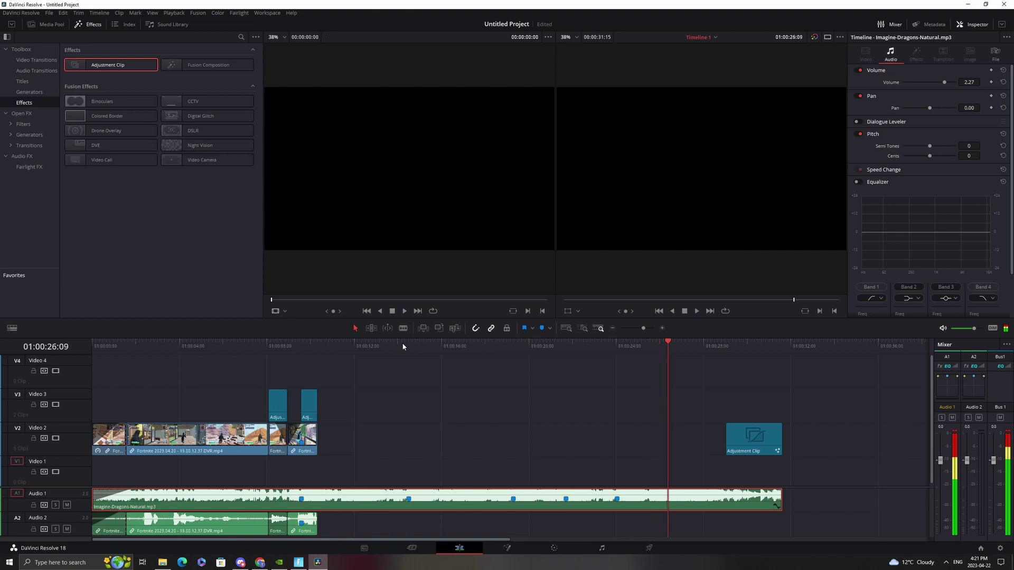
pyautogui.press('m')
pyautogui.press('space')
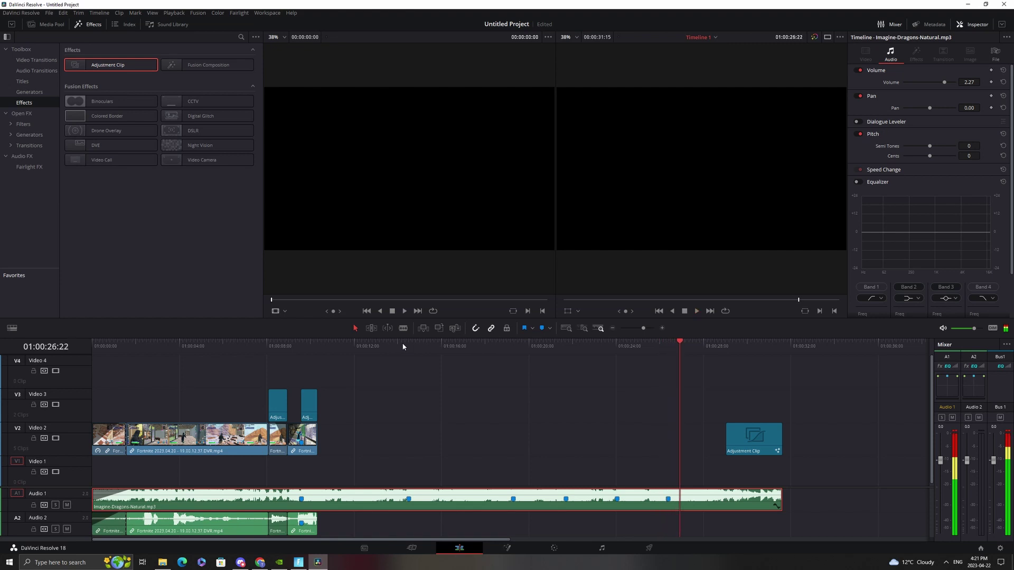
pyautogui.press('m')
pyautogui.press('space')
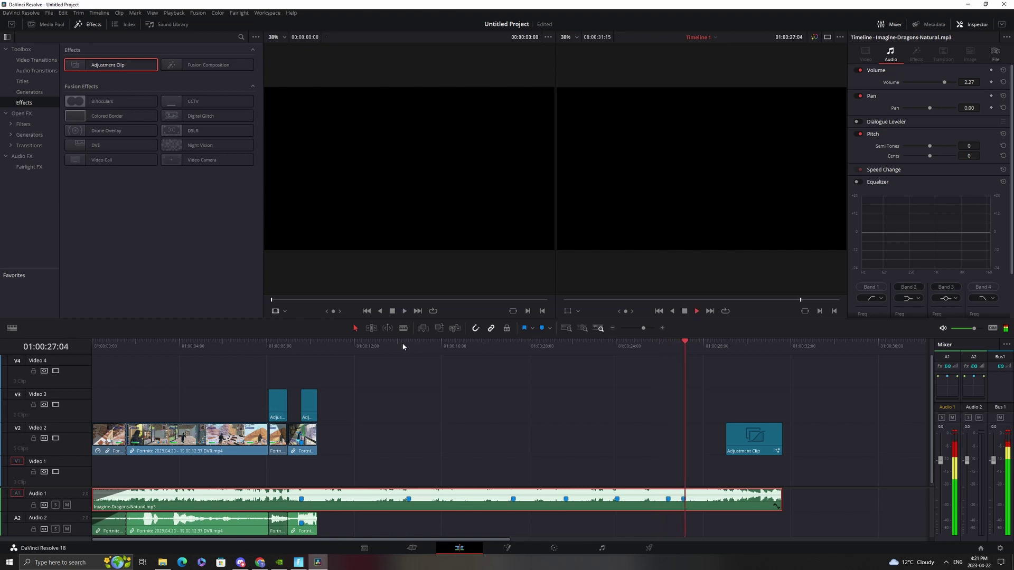
pyautogui.press('m')
pyautogui.press('space')
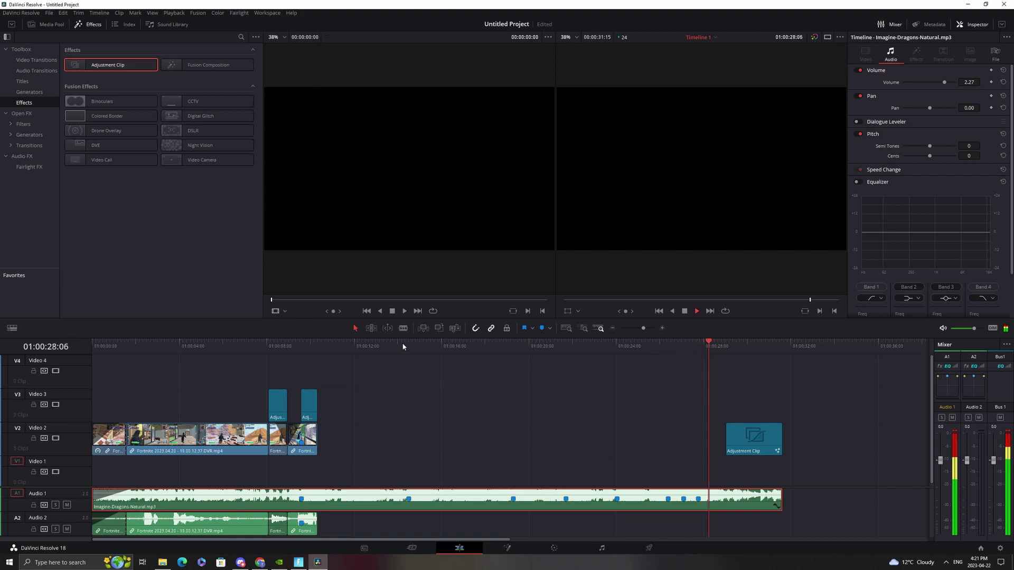
pyautogui.press('m')
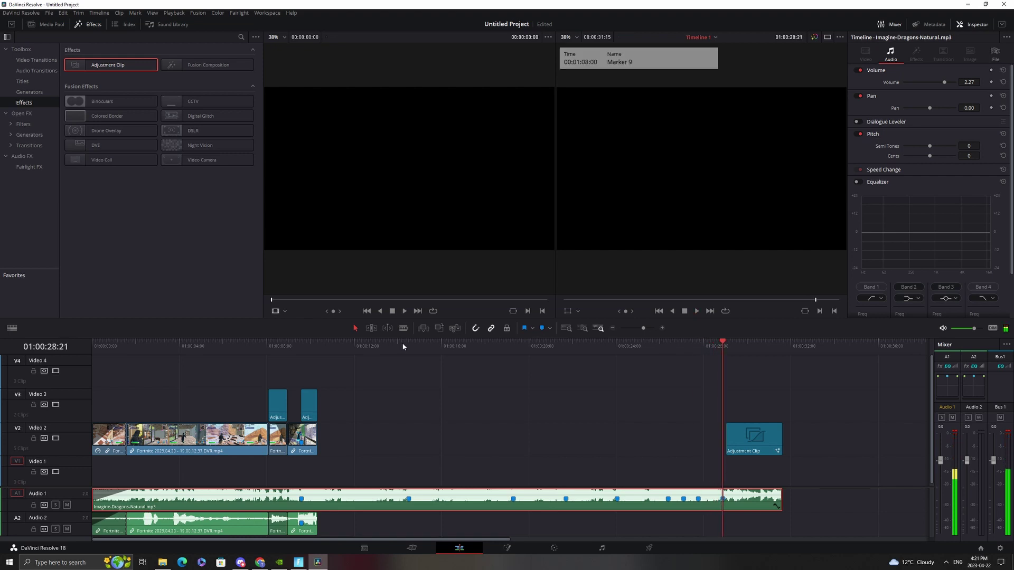
# Step: Delete the misplaced beat markers, including Marker 9 and Marker 4, from the music clip
pyautogui.moveTo(710, 350)
pyautogui.mouseDown()
pyautogui.moveTo(461, 488)
pyautogui.moveTo(682, 477)
pyautogui.mouseUp()
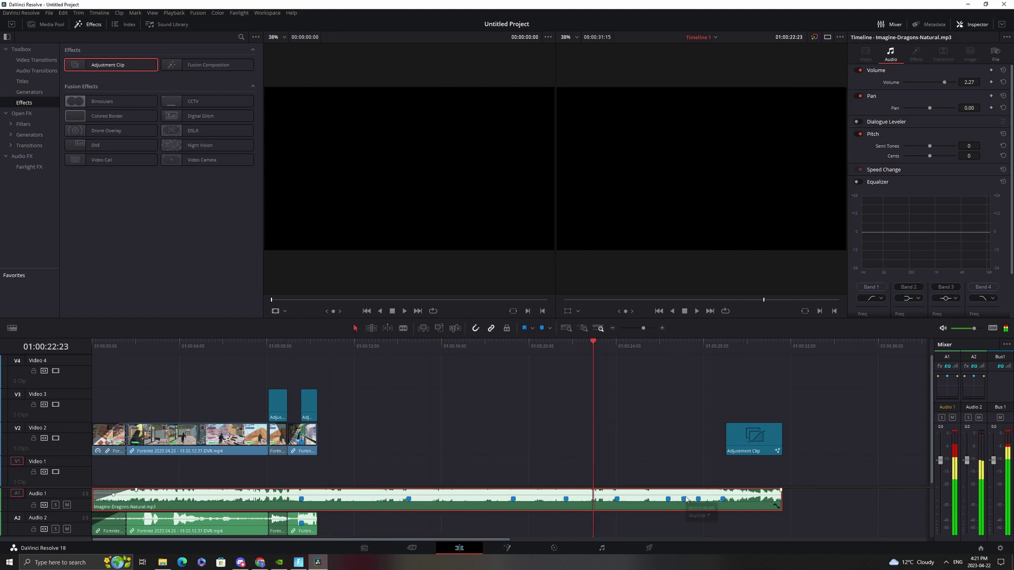
pyautogui.click(659, 530)
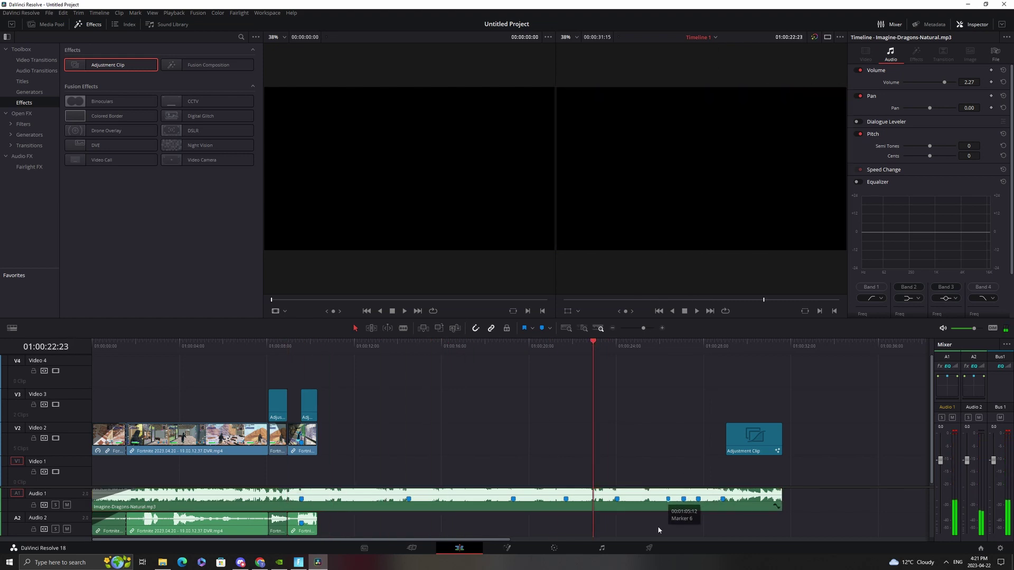
pyautogui.click(684, 499)
pyautogui.press('Delete')
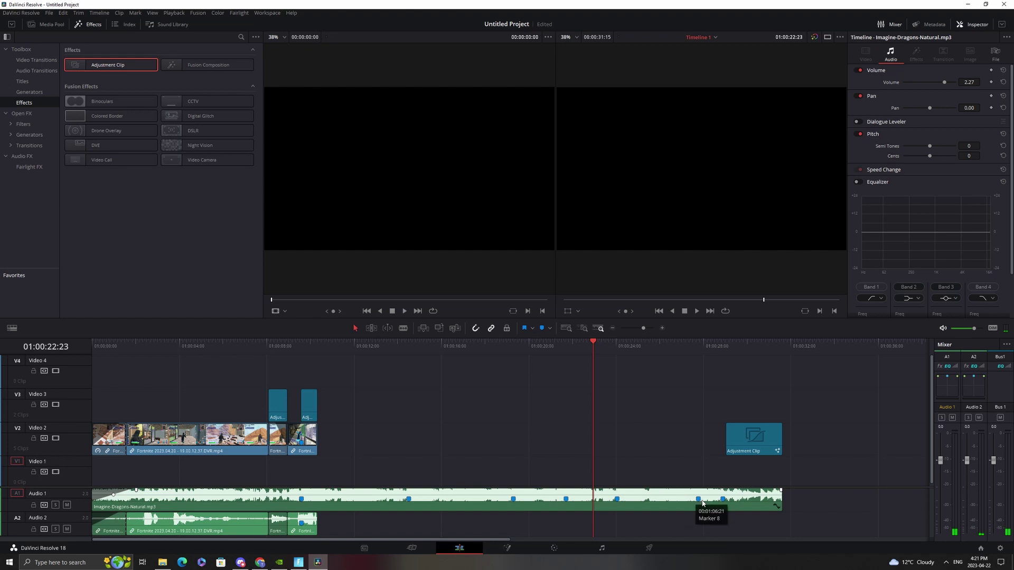
pyautogui.click(723, 498)
pyautogui.press('Delete')
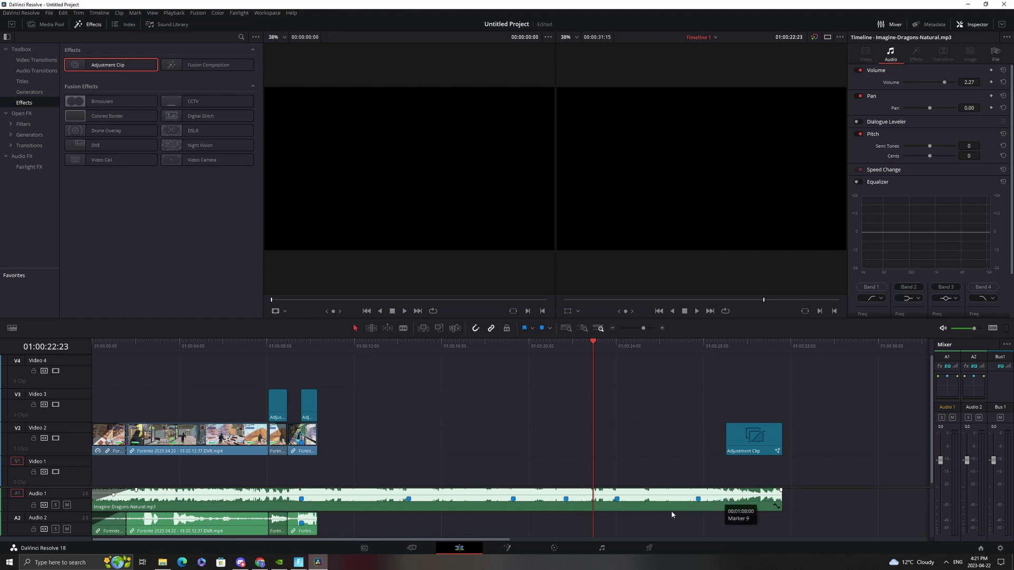
pyautogui.click(566, 499)
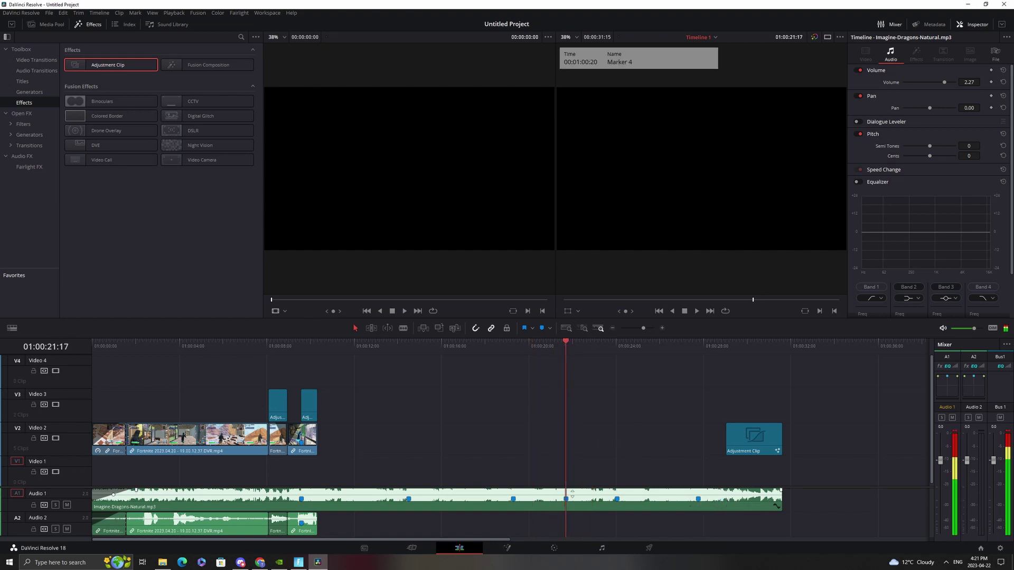
pyautogui.press('Delete')
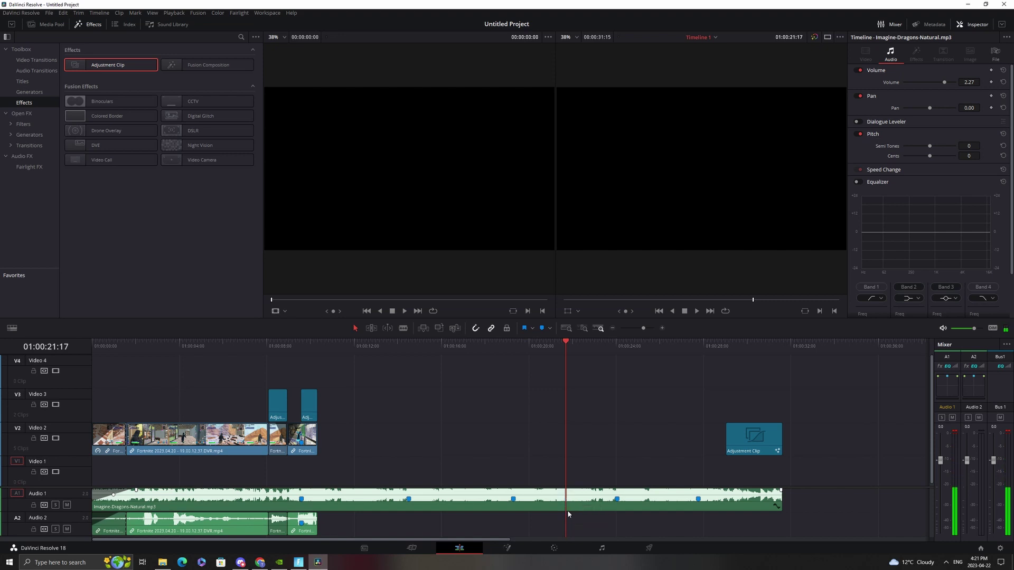
# Step: Move the closing Adjustment Clip up to Video 4 over the early clips near 01:00:08
pyautogui.moveTo(565, 358); pyautogui.dragTo(632, 454)
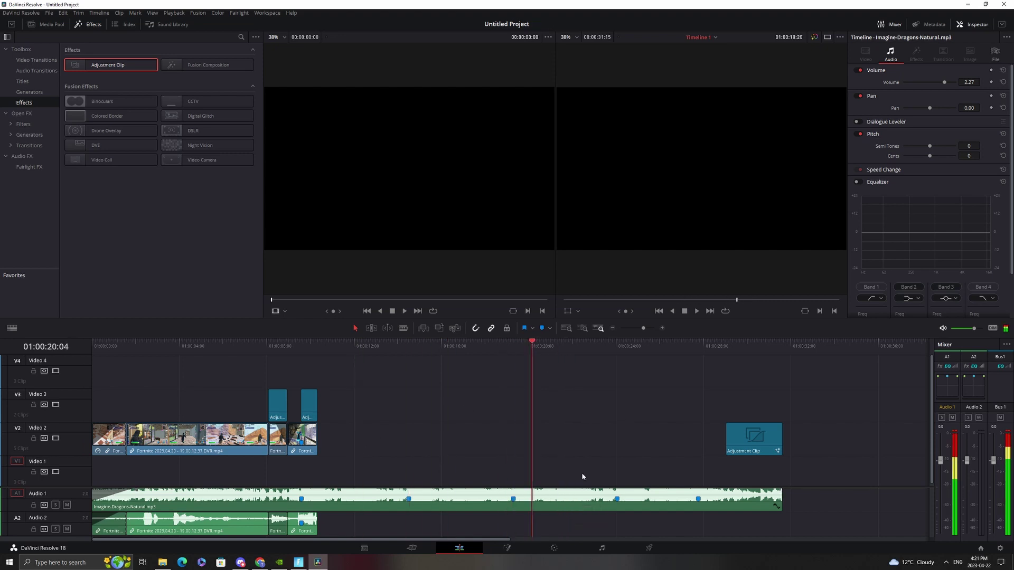
pyautogui.click(772, 450)
pyautogui.moveTo(772, 450)
pyautogui.mouseDown()
pyautogui.moveTo(177, 449)
pyautogui.moveTo(498, 365)
pyautogui.moveTo(302, 364)
pyautogui.mouseUp()
# Step: Place the Fortnite 2023.04.16 recording from Downloads on Video 3, discarding a mistakenly added 04.18 clip
pyautogui.click(162, 563)
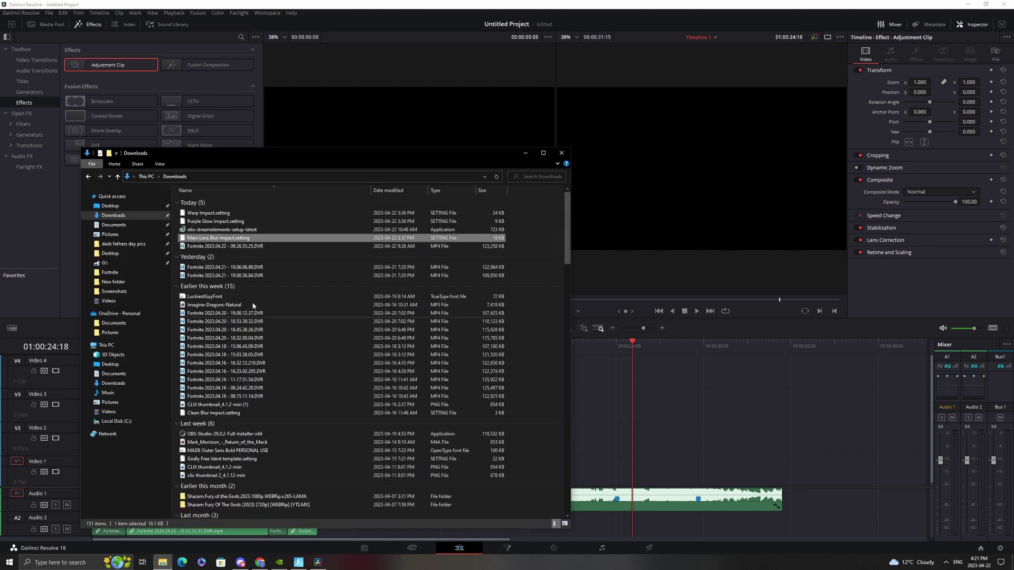
pyautogui.moveTo(234, 346)
pyautogui.mouseDown()
pyautogui.moveTo(712, 443)
pyautogui.moveTo(461, 433)
pyautogui.mouseUp()
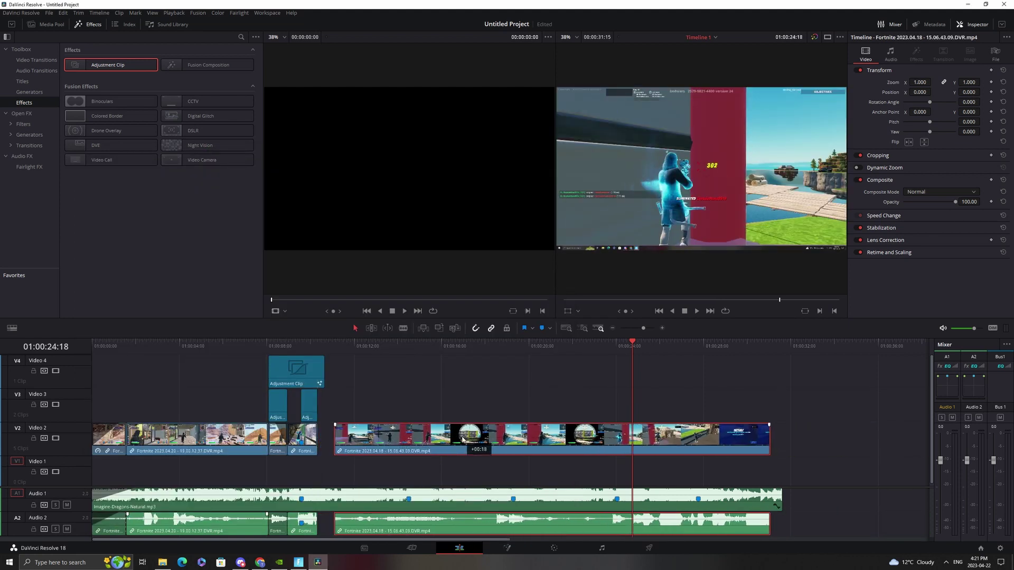
pyautogui.press('Delete')
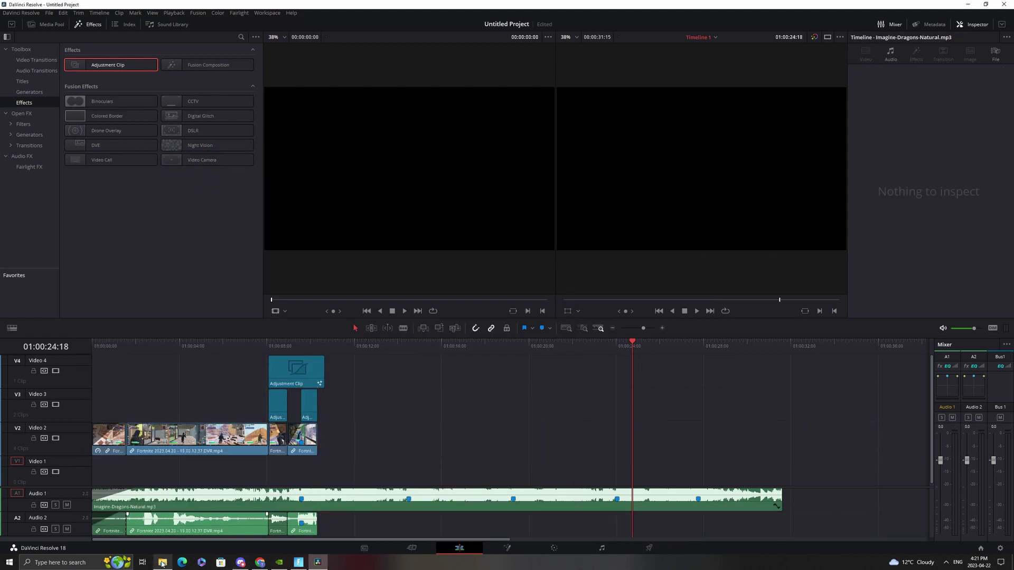
pyautogui.click(162, 563)
pyautogui.moveTo(218, 387)
pyautogui.mouseDown()
pyautogui.moveTo(504, 436)
pyautogui.moveTo(417, 436)
pyautogui.mouseUp()
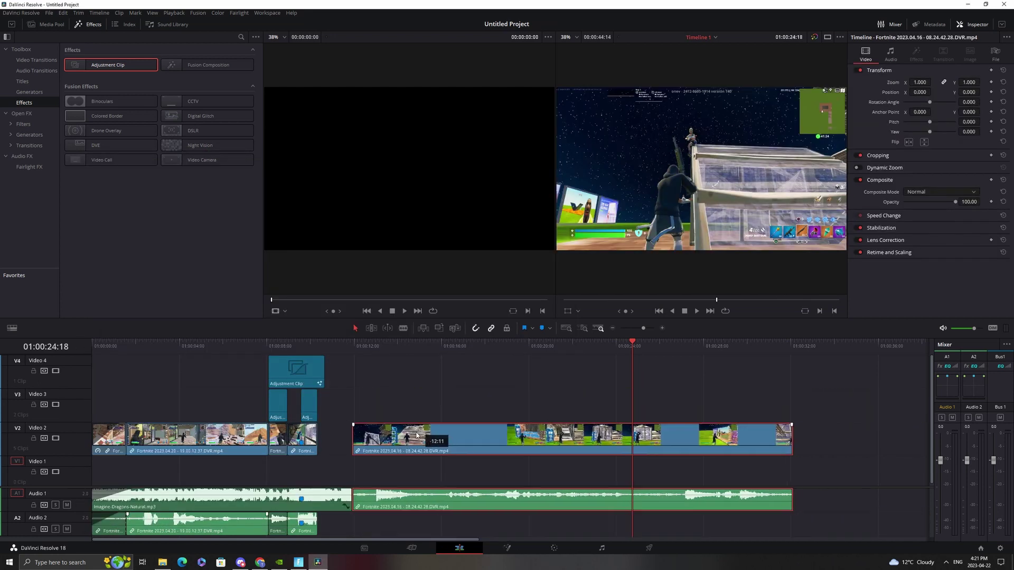
pyautogui.moveTo(417, 436); pyautogui.dragTo(389, 402)
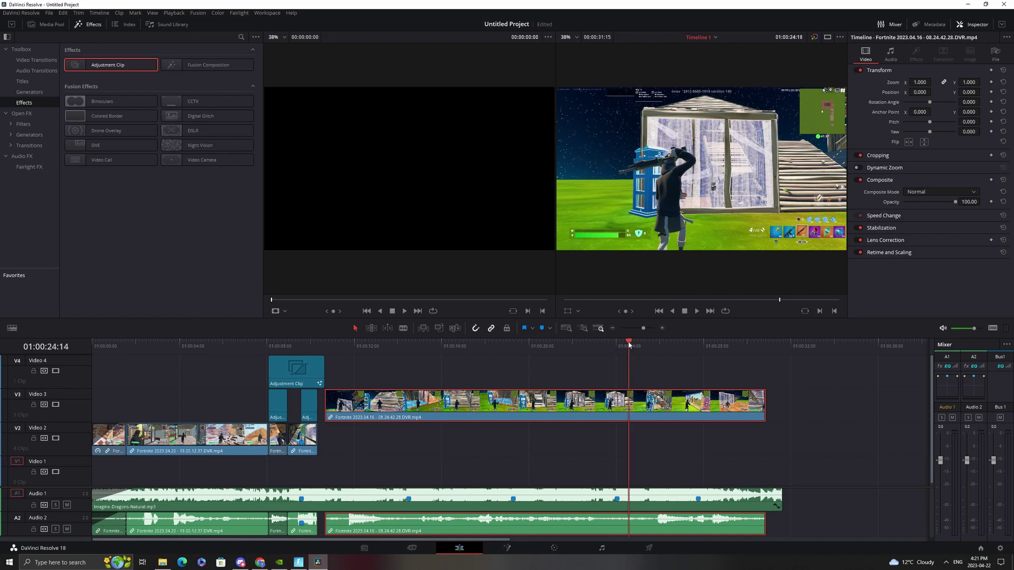
# Step: Mark the cut point near 22 seconds, trim the clip's start and slide it to about 01:00:12
pyautogui.moveTo(628, 341); pyautogui.dragTo(496, 342)
pyautogui.press('space')
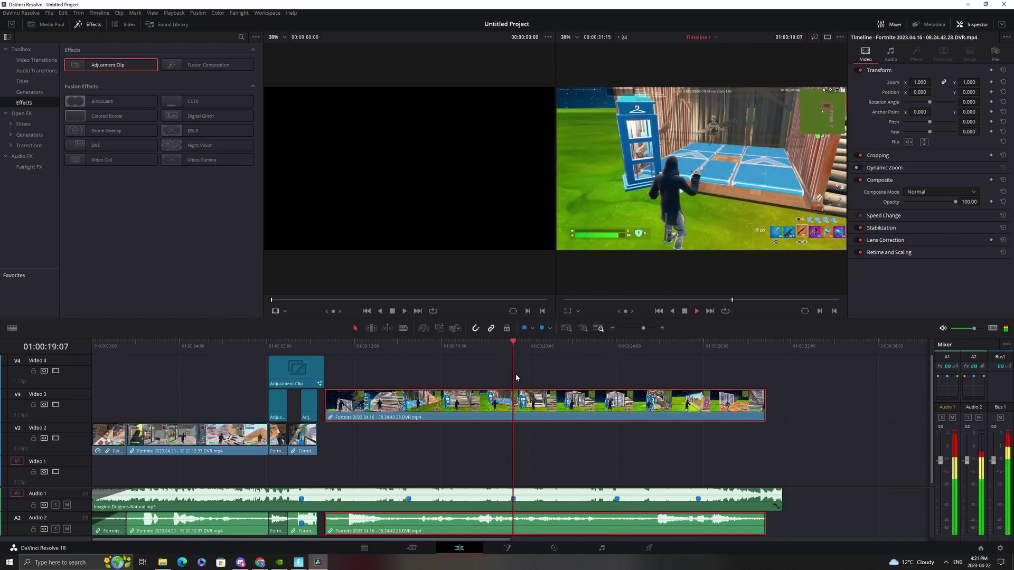
pyautogui.click(605, 343)
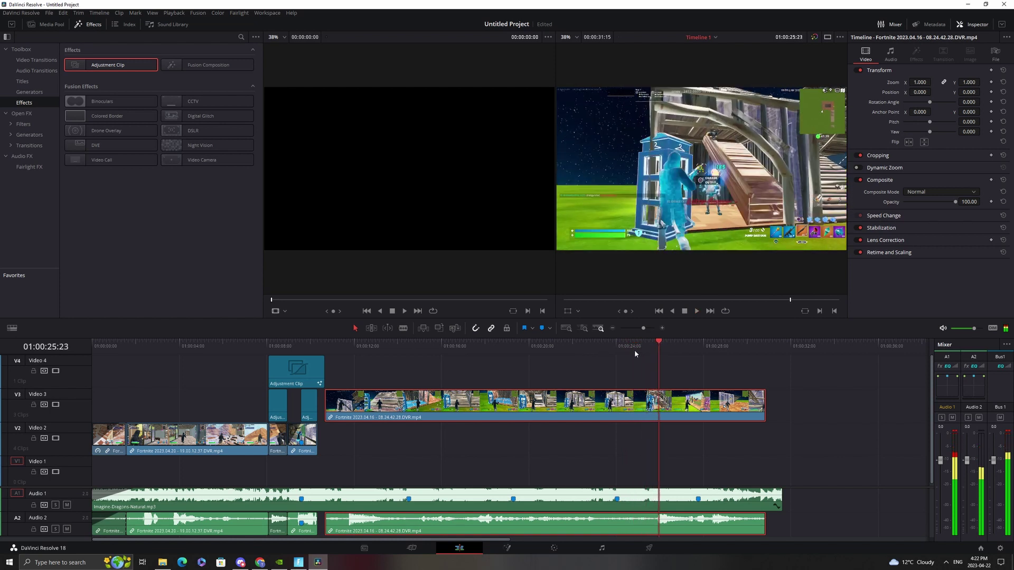
pyautogui.press('m')
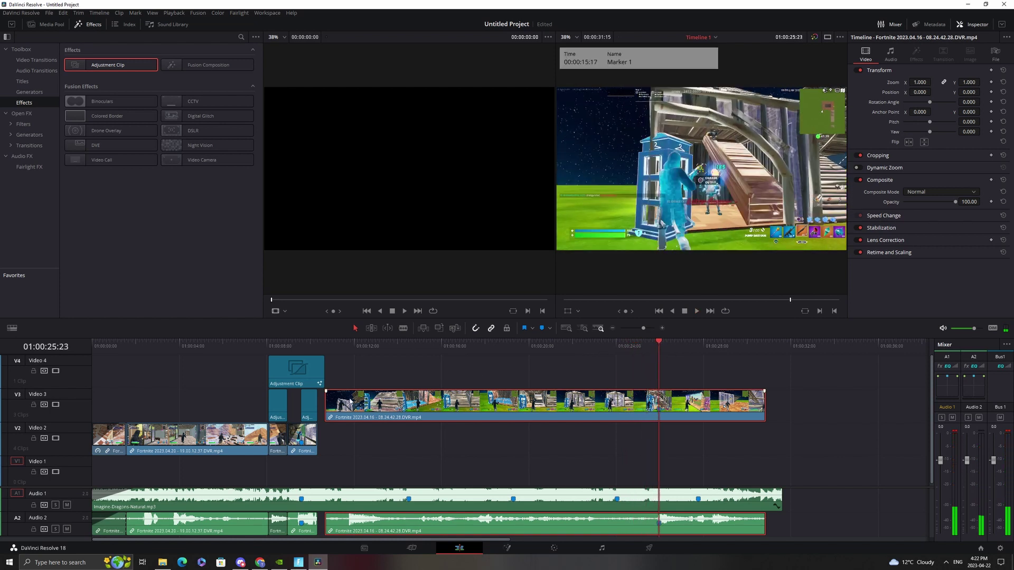
pyautogui.moveTo(330, 415); pyautogui.dragTo(596, 415)
pyautogui.moveTo(697, 407); pyautogui.dragTo(397, 430)
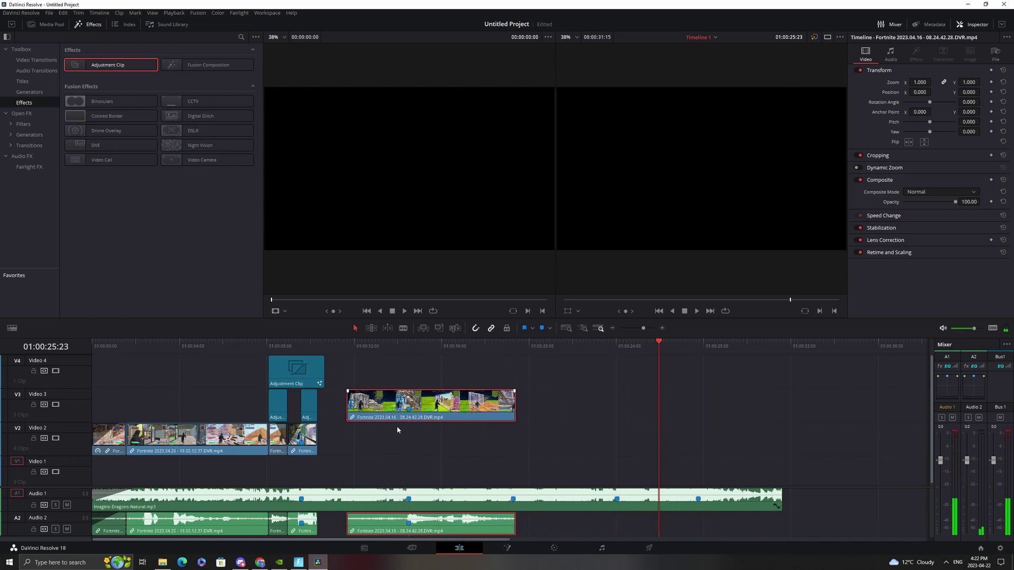
# Step: Unlink the 2023.04.16 clip, move its video to Video 2 and extend its video and audio starts back
pyautogui.rightClick(443, 403)
pyautogui.click(497, 396)
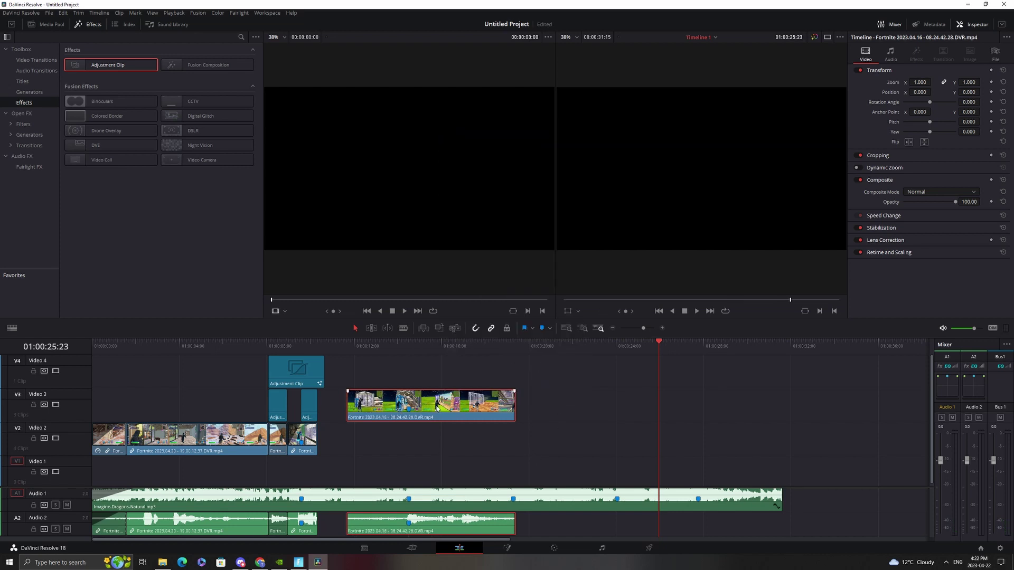
pyautogui.moveTo(438, 407)
pyautogui.mouseDown()
pyautogui.moveTo(455, 416)
pyautogui.moveTo(454, 444)
pyautogui.moveTo(414, 465)
pyautogui.moveTo(432, 443)
pyautogui.mouseUp()
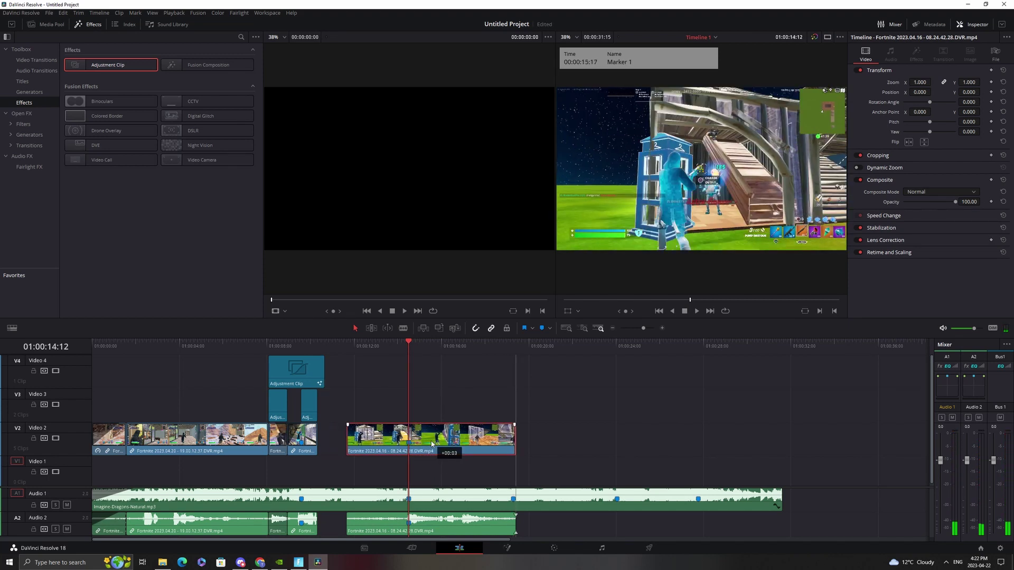
pyautogui.moveTo(348, 445); pyautogui.dragTo(318, 449)
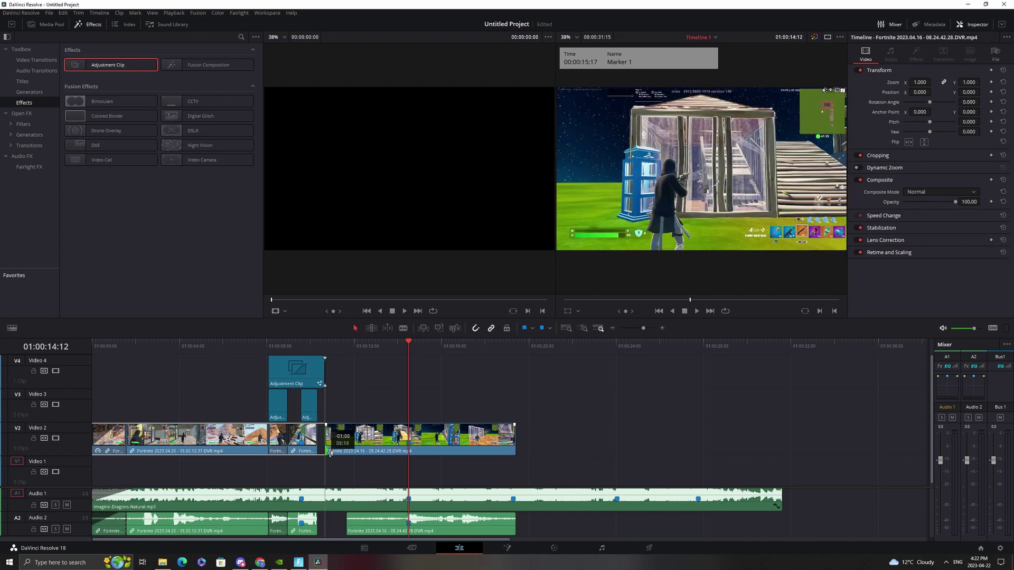
pyautogui.moveTo(347, 524); pyautogui.dragTo(326, 525)
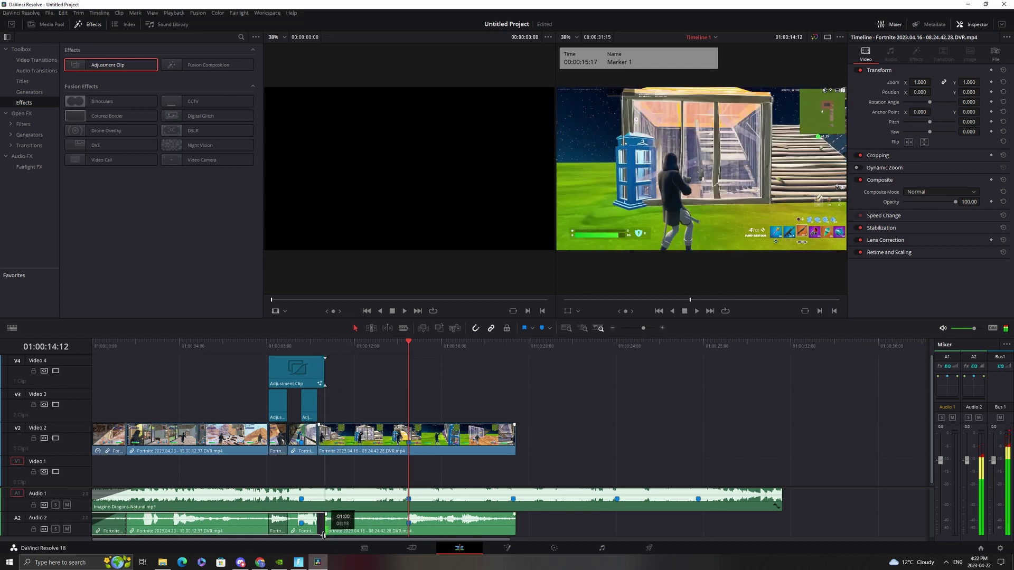
# Step: Shorten the clip's end by four seconds to 01:00:10:08 and review the montage from the start
pyautogui.moveTo(407, 377); pyautogui.dragTo(317, 475)
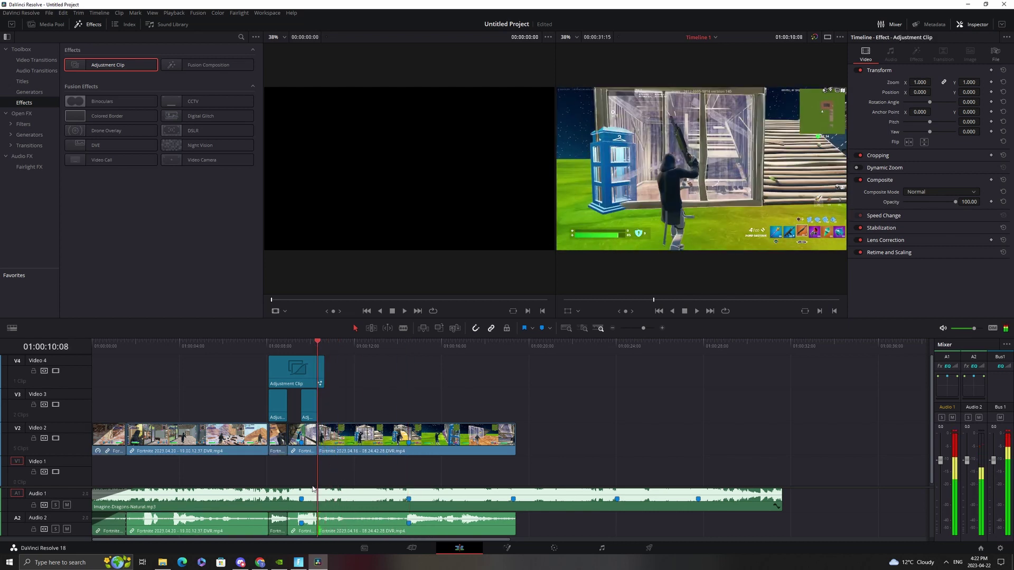
pyautogui.press('space')
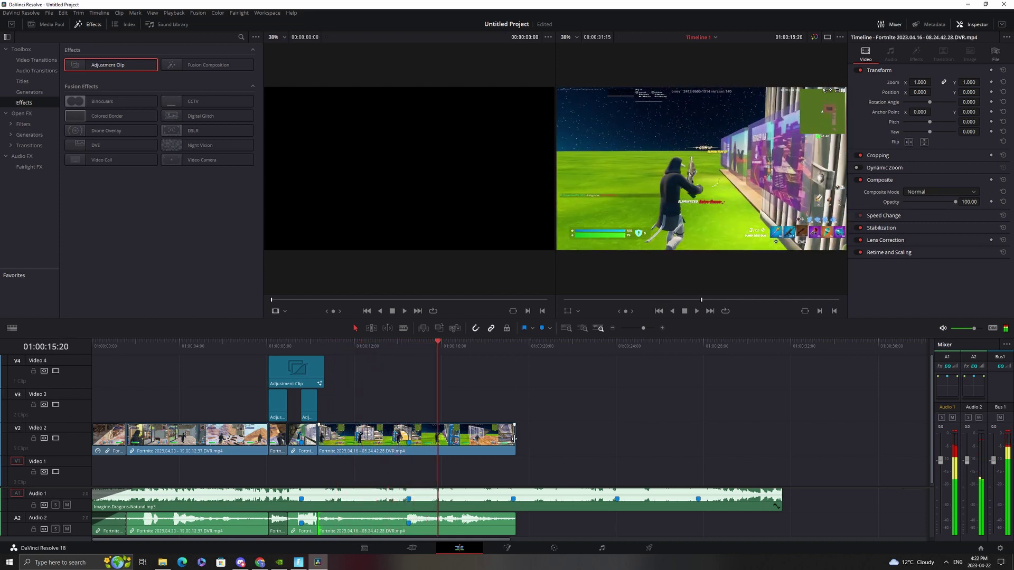
pyautogui.moveTo(514, 439); pyautogui.dragTo(423, 479)
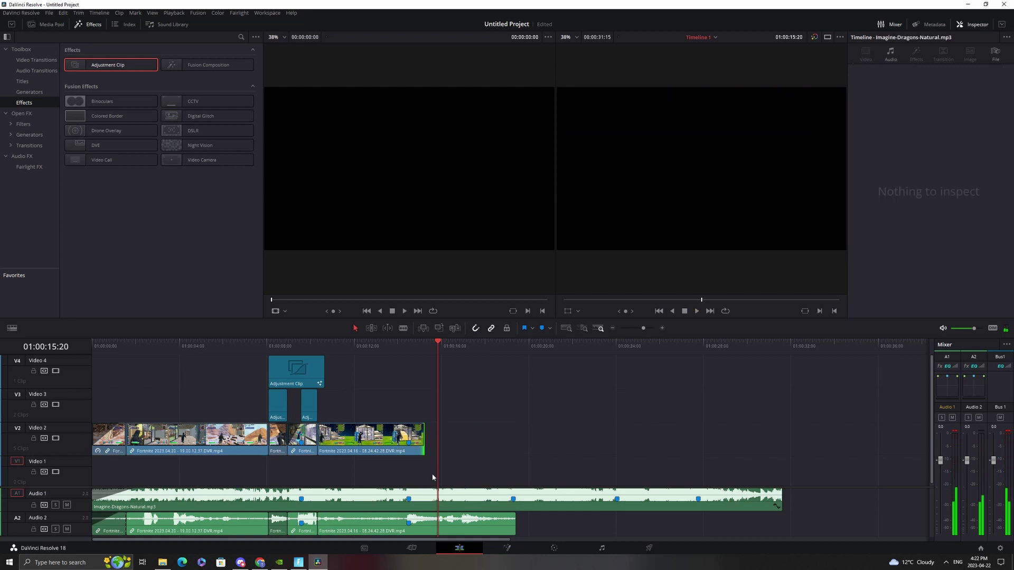
pyautogui.moveTo(430, 382)
pyautogui.mouseDown()
pyautogui.moveTo(471, 436)
pyautogui.moveTo(342, 382)
pyautogui.mouseUp()
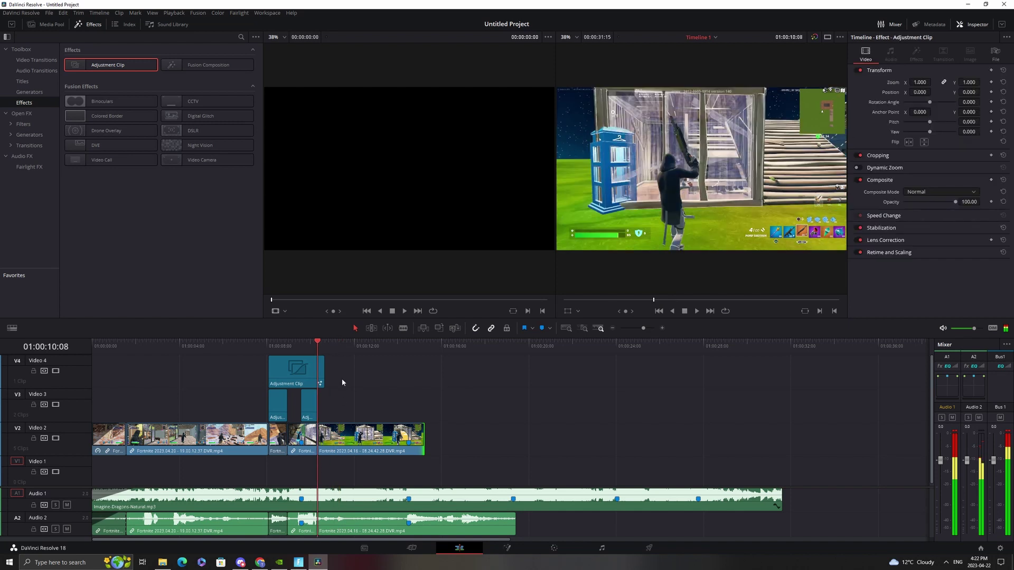
pyautogui.moveTo(317, 345); pyautogui.dragTo(94, 357)
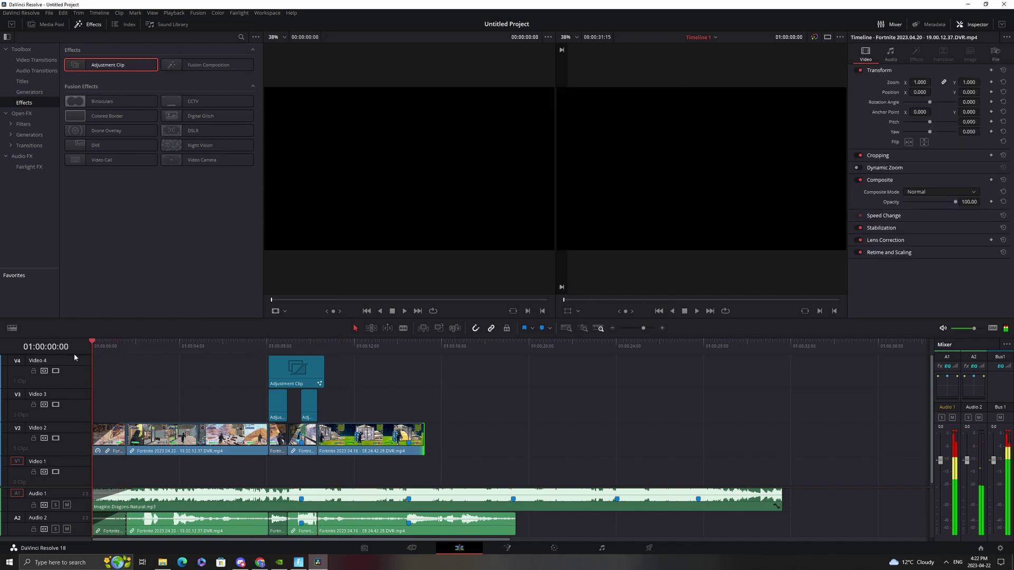
pyautogui.press('space')
pyautogui.moveTo(140, 344)
pyautogui.mouseDown()
pyautogui.moveTo(777, 461)
pyautogui.moveTo(318, 454)
pyautogui.mouseUp()
# Step: Delete the 2023.04.16 clip's video from Video 2 and its audio from Audio 2
pyautogui.click(358, 450)
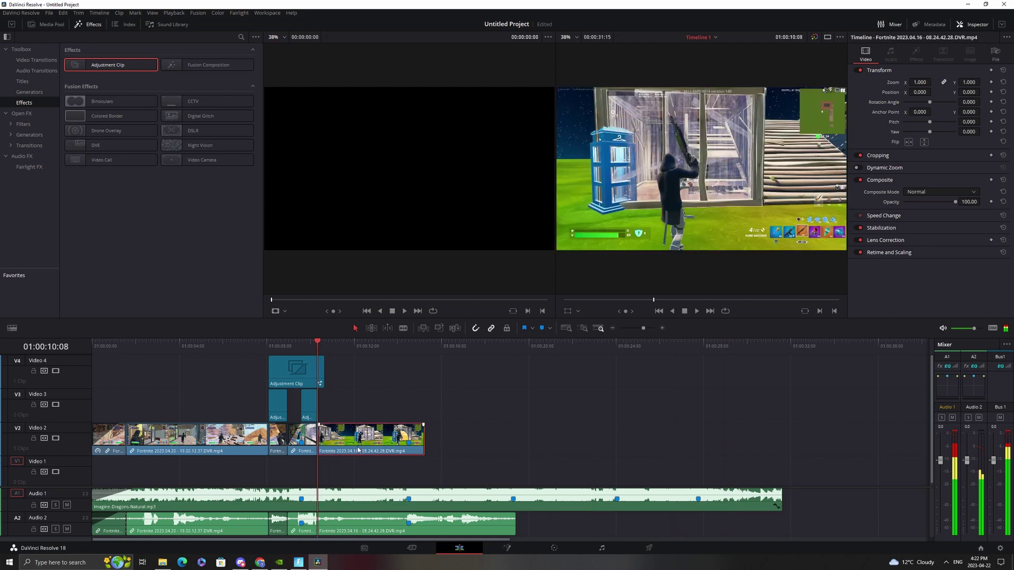
pyautogui.press('Delete')
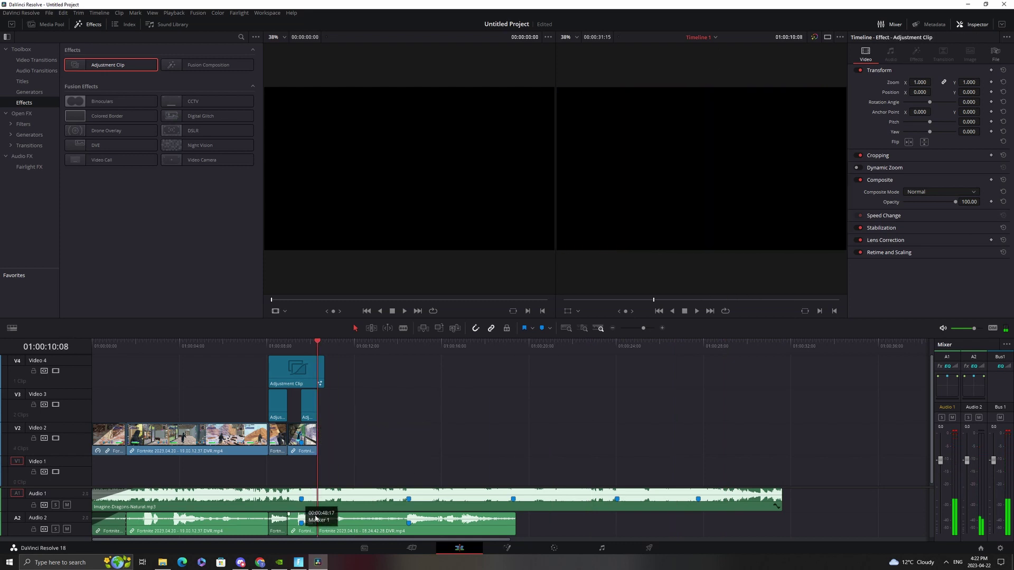
pyautogui.click(328, 520)
pyautogui.press('Delete')
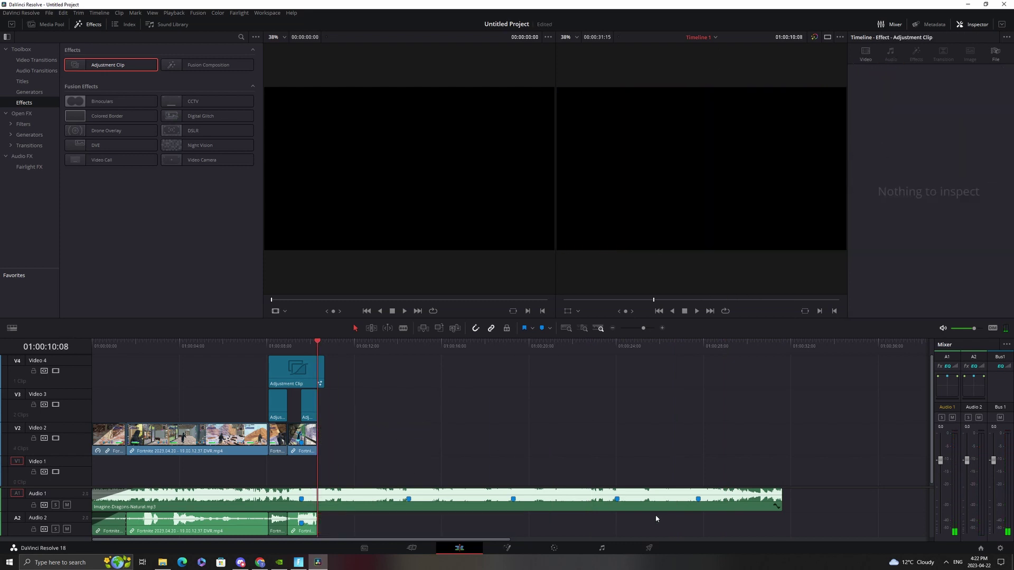
# Step: On the Deliver page, add Timeline 1 to the render queue as 'test montage' in Videos
pyautogui.click(651, 552)
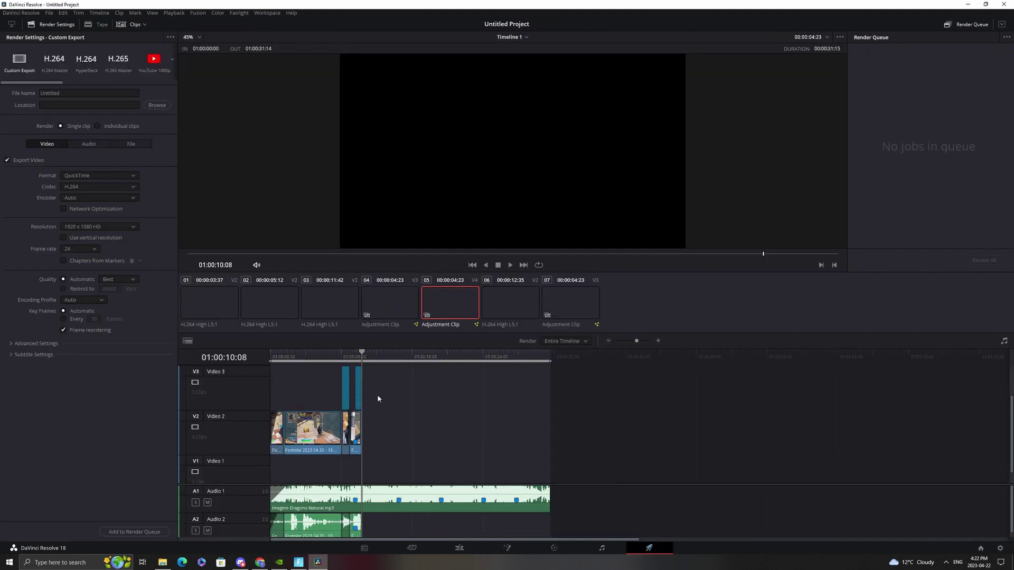
pyautogui.click(153, 532)
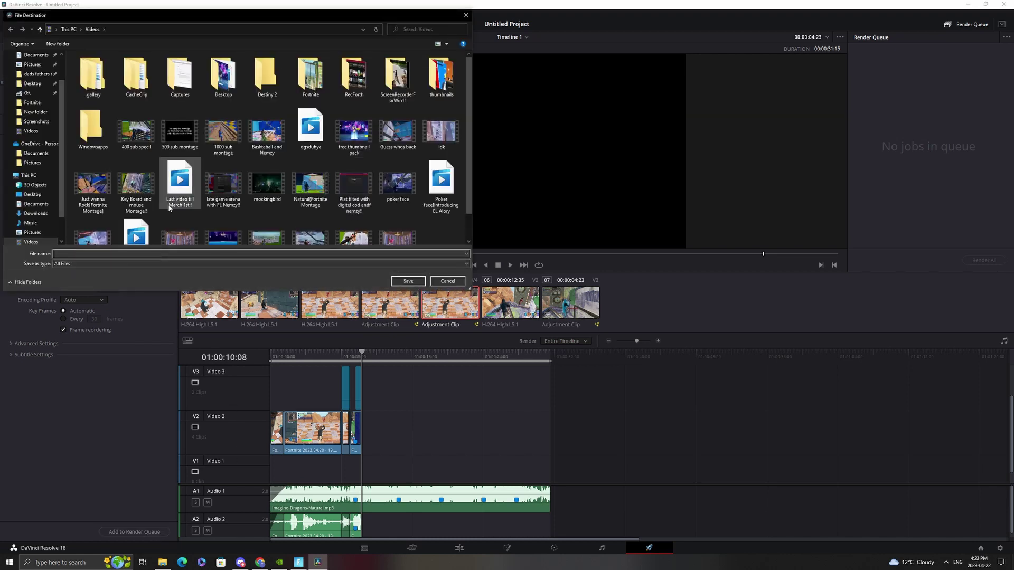
pyautogui.write('test montage')
pyautogui.click(408, 281)
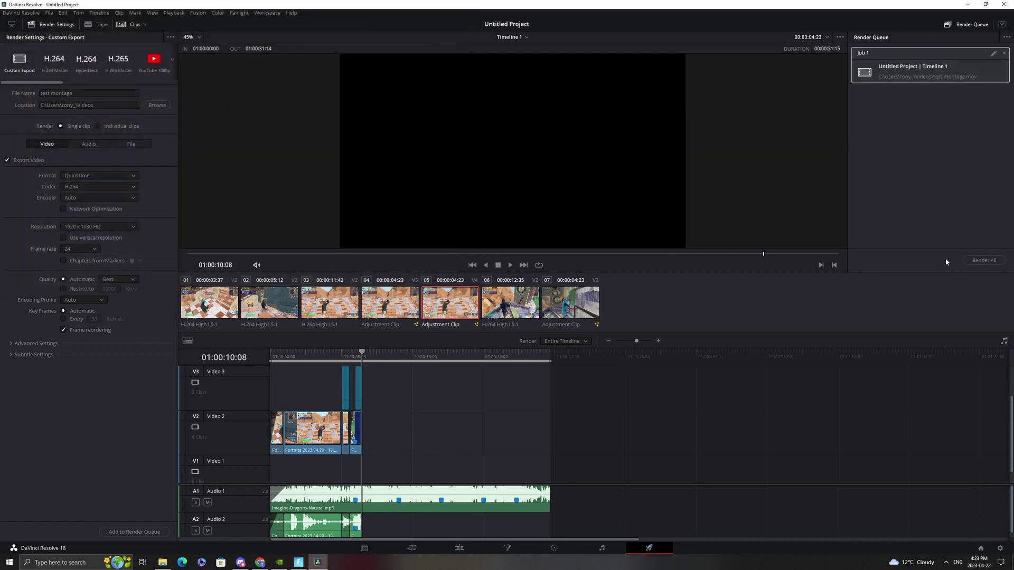
# Step: Render test montage.mov, then trim the music to end at 00:00:10:08 and delete the Video 4 Adjustment Clip
pyautogui.click(994, 261)
pyautogui.click(468, 547)
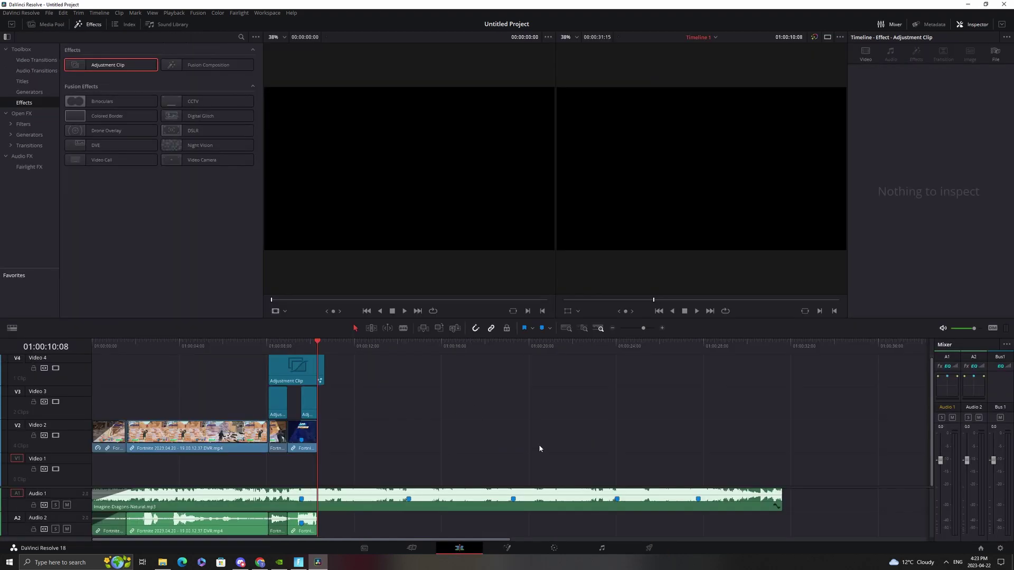
pyautogui.moveTo(781, 497); pyautogui.dragTo(317, 497)
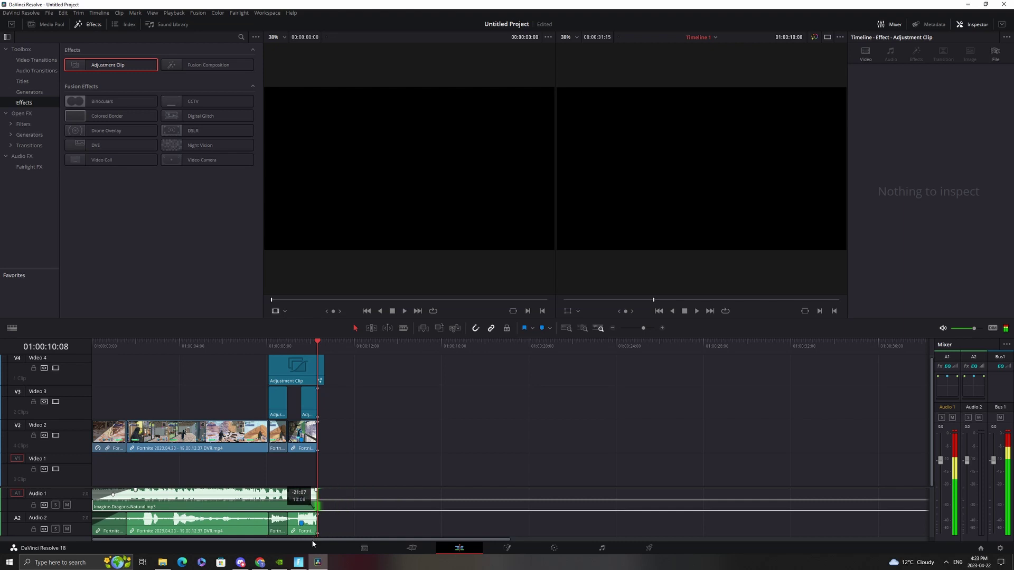
pyautogui.click(309, 370)
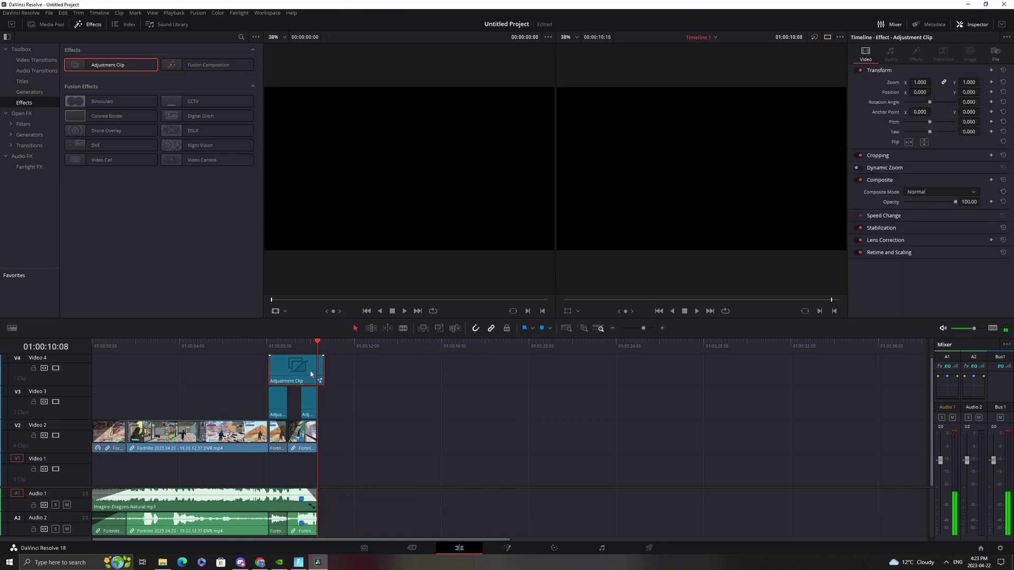
pyautogui.press('Delete')
# Step: Queue a new test montage render that replaces the existing file, removing the old Job 1
pyautogui.click(649, 547)
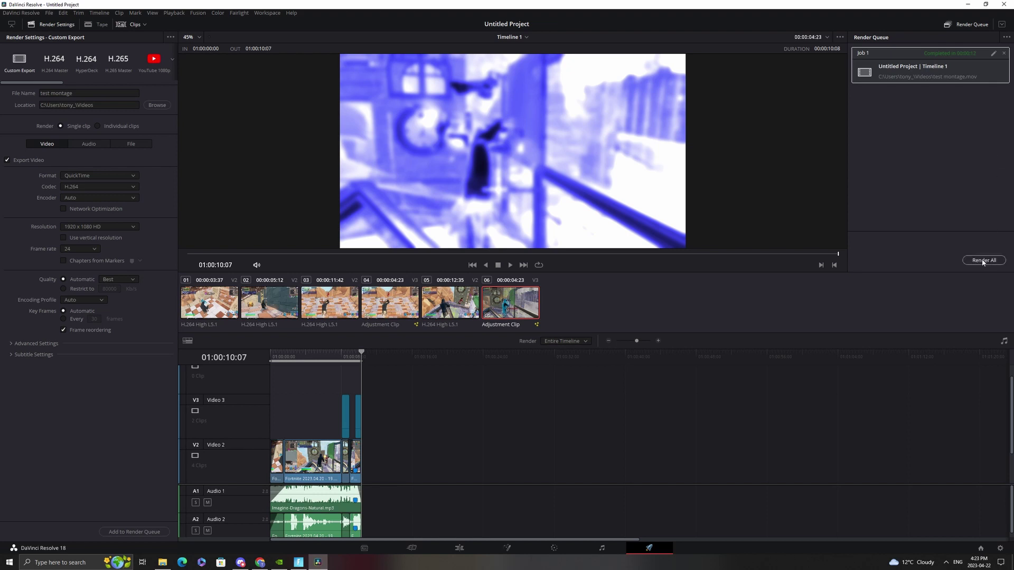
pyautogui.click(117, 532)
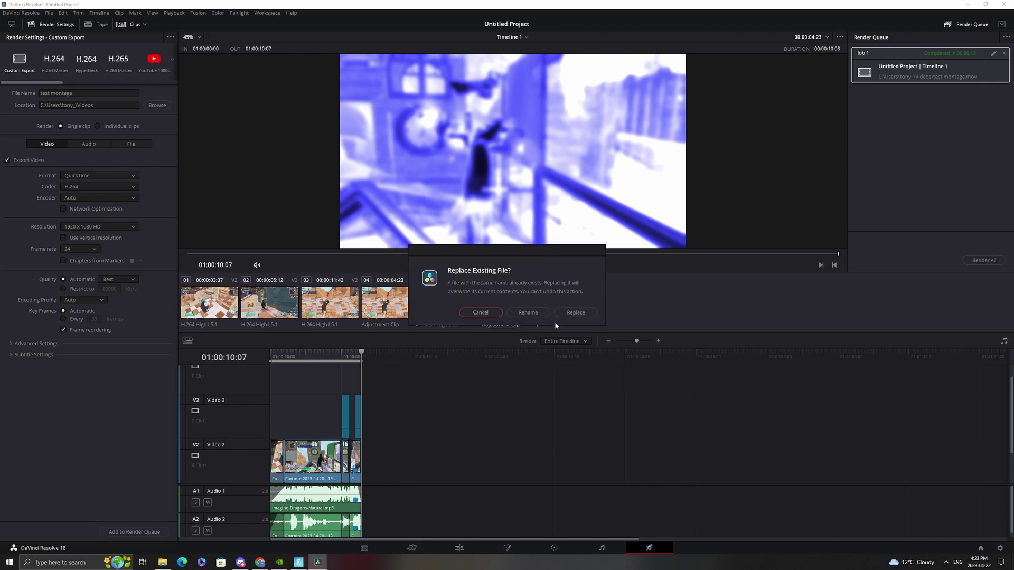
pyautogui.click(568, 312)
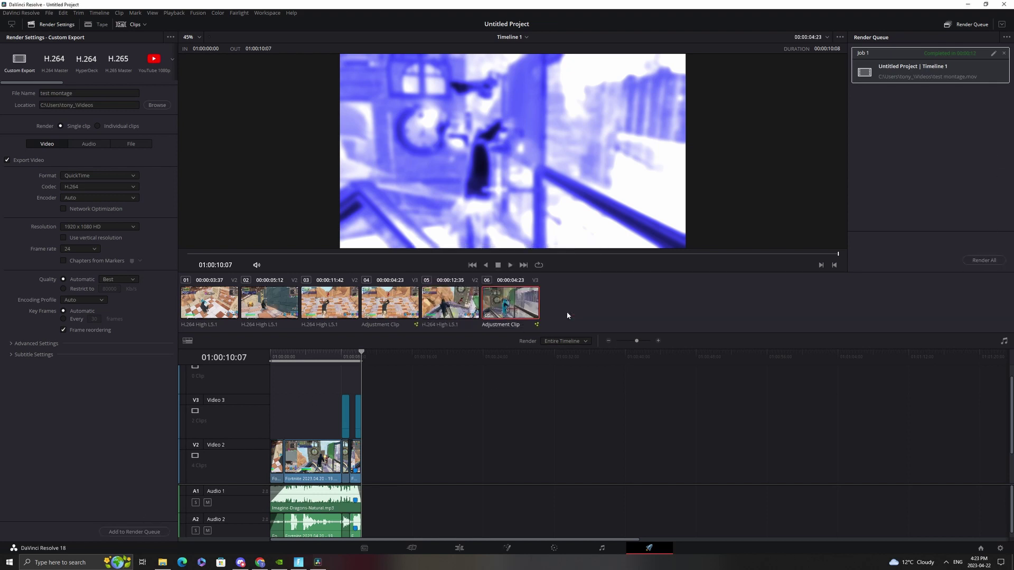
pyautogui.click(1004, 53)
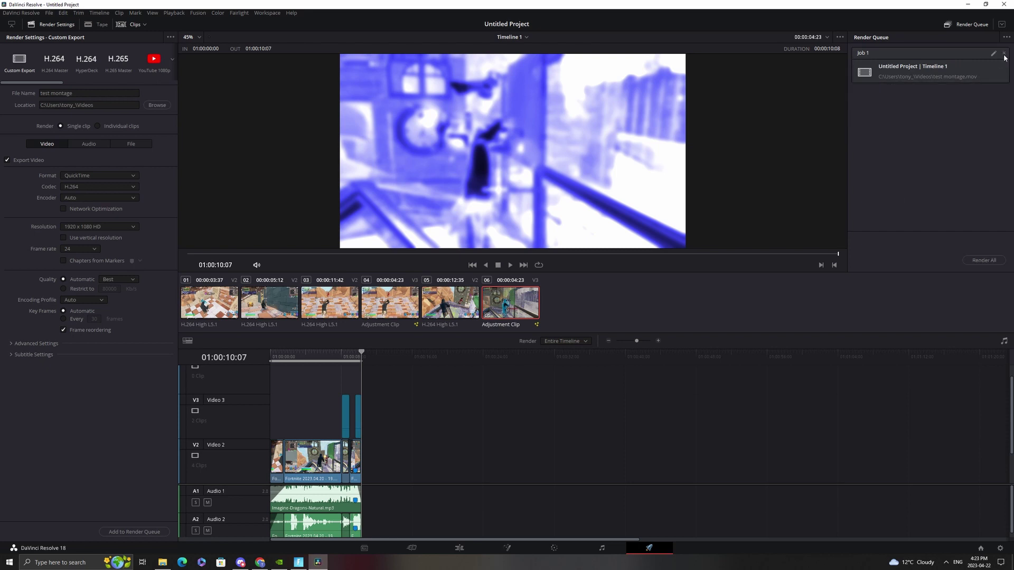
# Step: Render the new job, clear it from the queue and open the Videos folder in File Explorer
pyautogui.click(983, 261)
pyautogui.click(1005, 53)
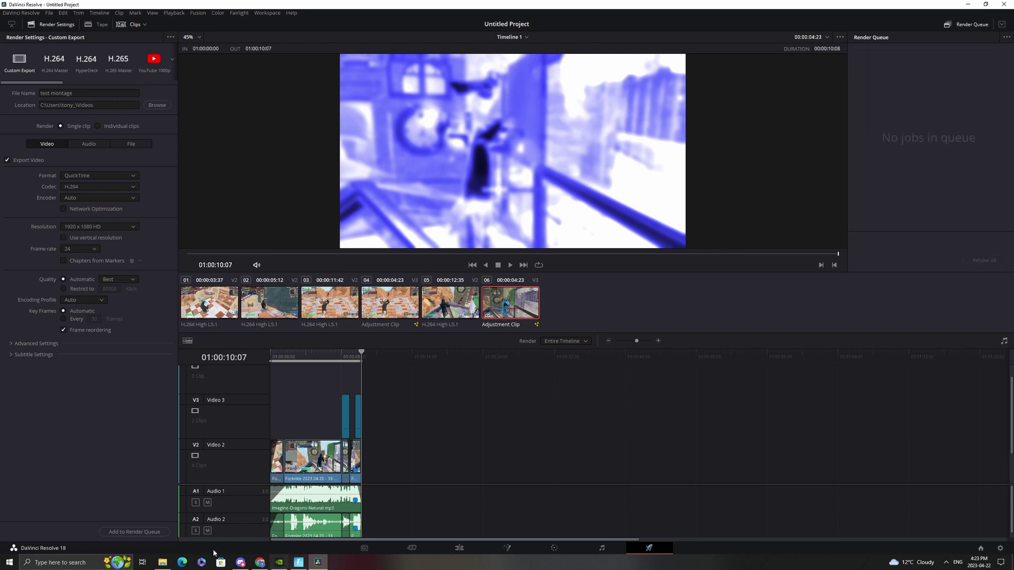
pyautogui.press('super+e')
pyautogui.click(108, 412)
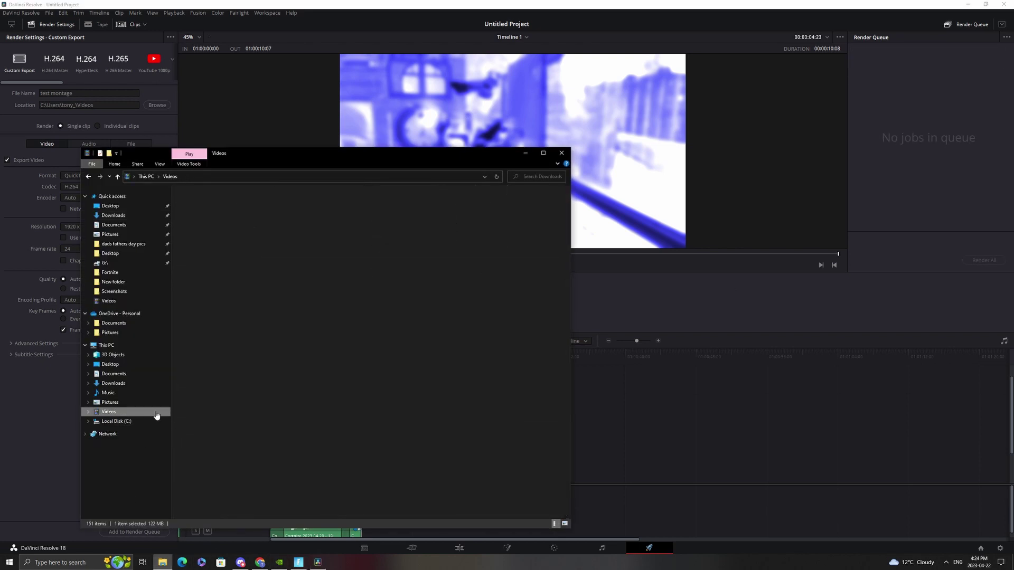
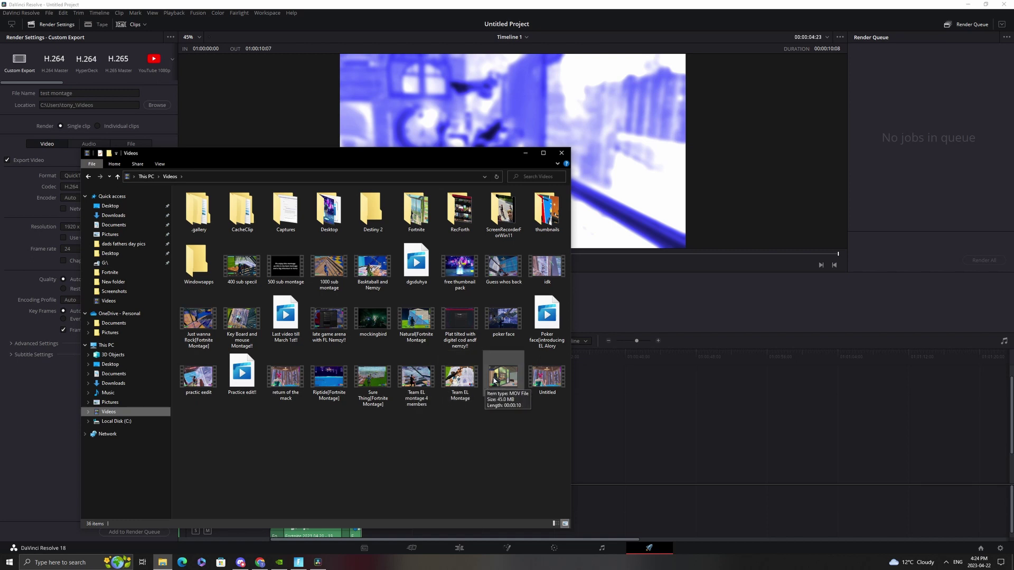
# Step: Play the 'test montage' video from the Videos folder in Movies & TV
pyautogui.click(510, 385)
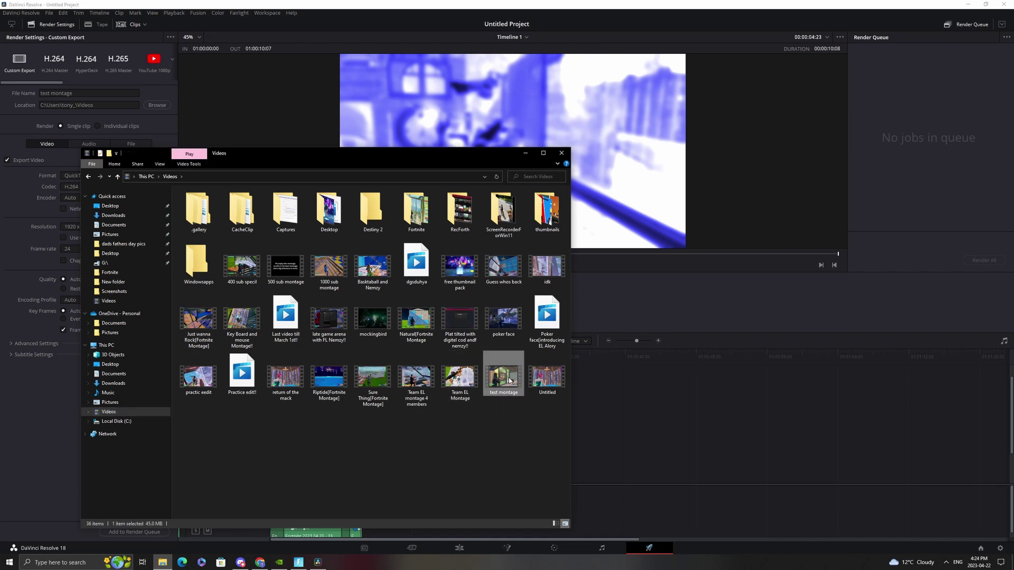
pyautogui.doubleClick(510, 381)
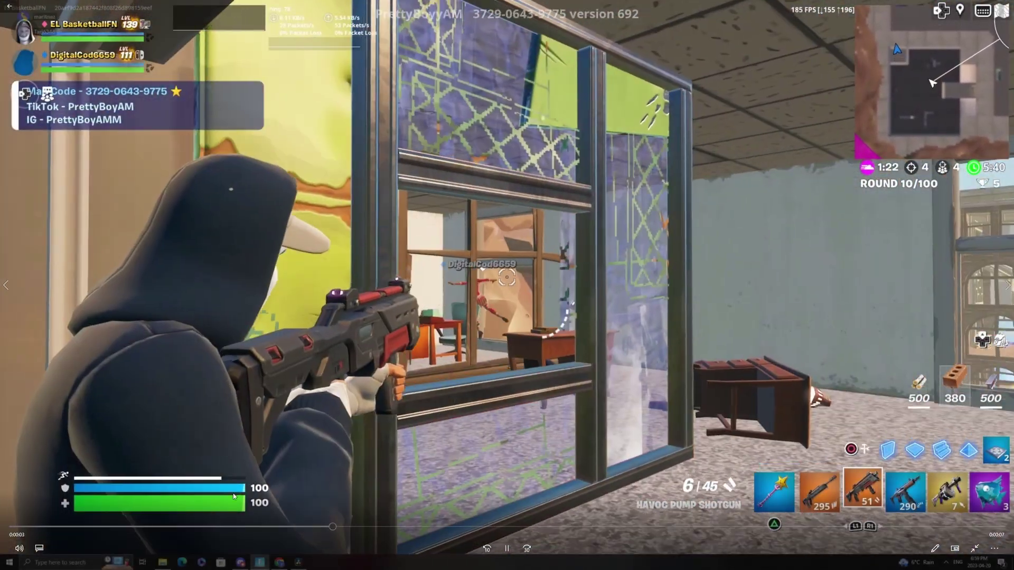
# Step: Pause the montage briefly, lower the volume, resume playback to the end, then close the player
pyautogui.click(406, 533)
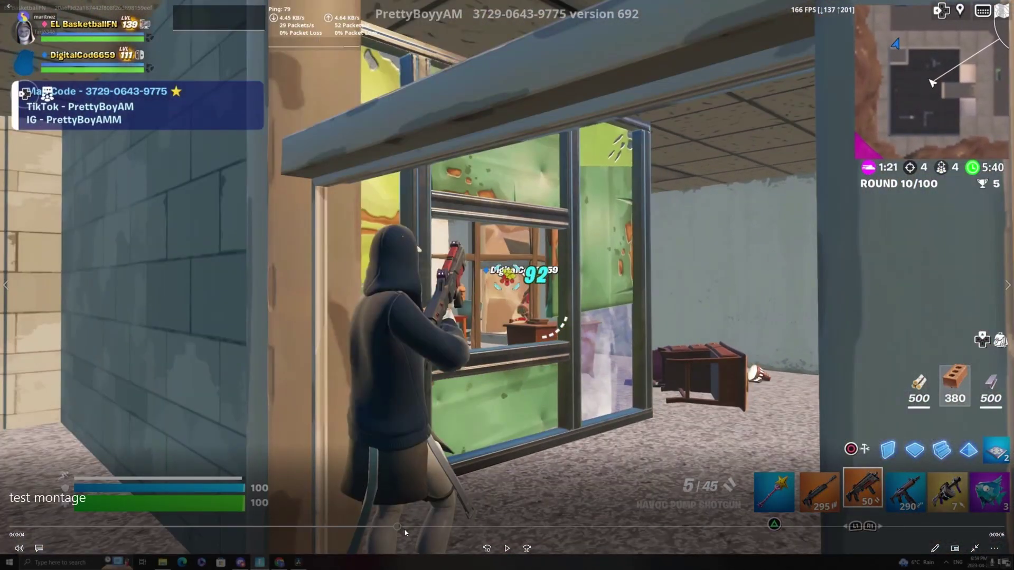
pyautogui.press('XF86AudioLowerVolume')
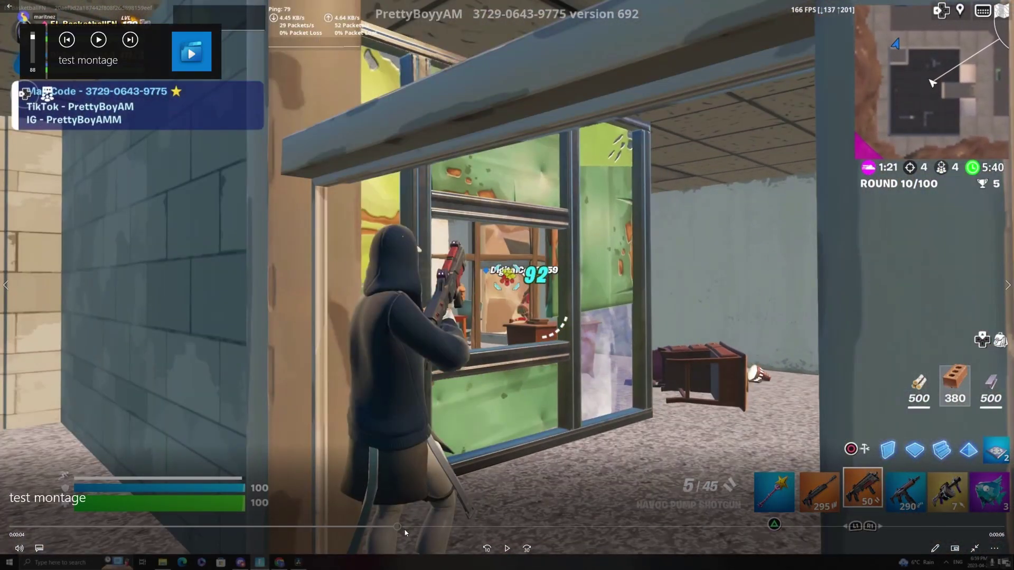
pyautogui.click(414, 533)
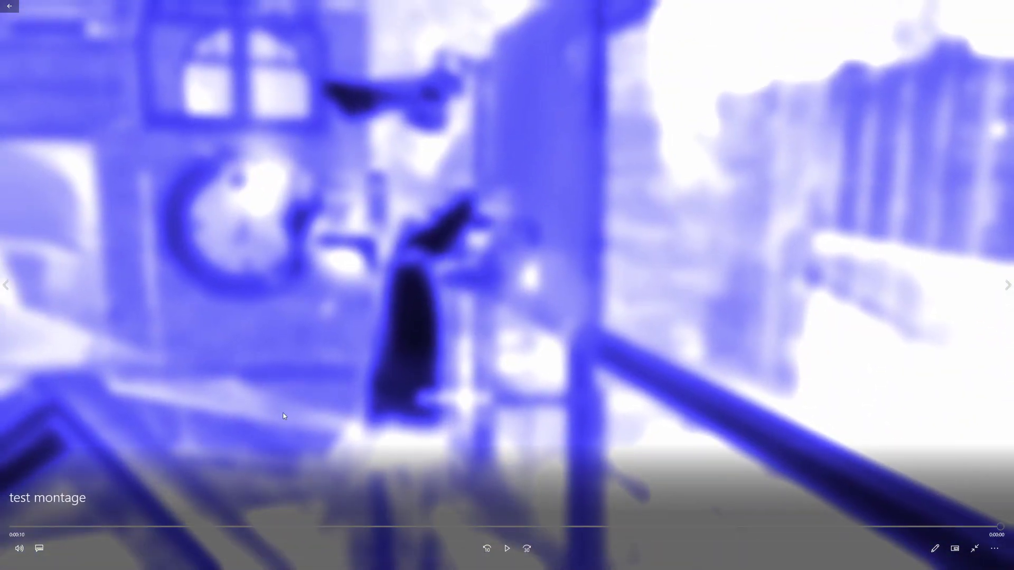
pyautogui.click(1004, 3)
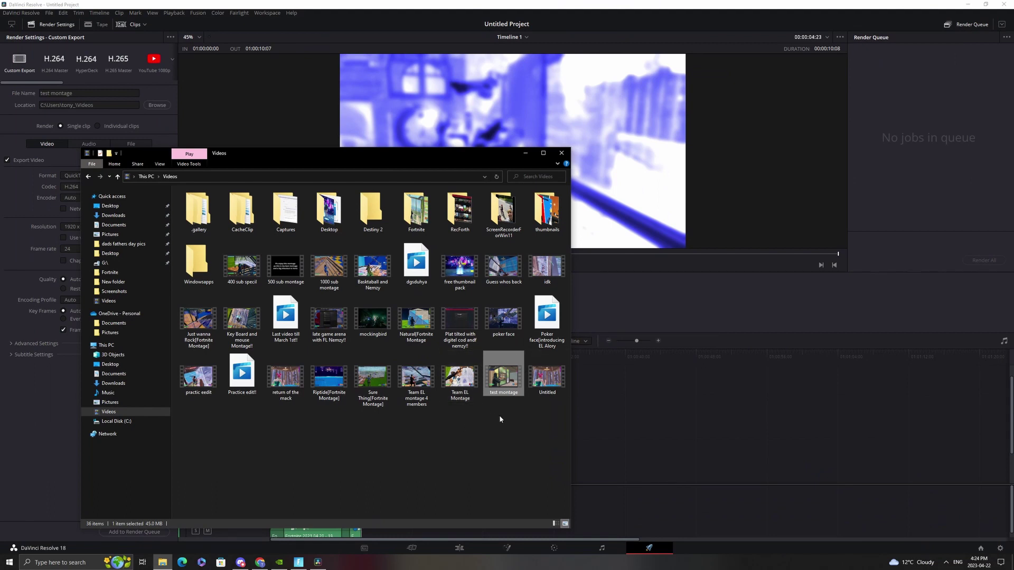
# Step: Open the Upload videos dialog from the YouTube channel page
pyautogui.click(658, 410)
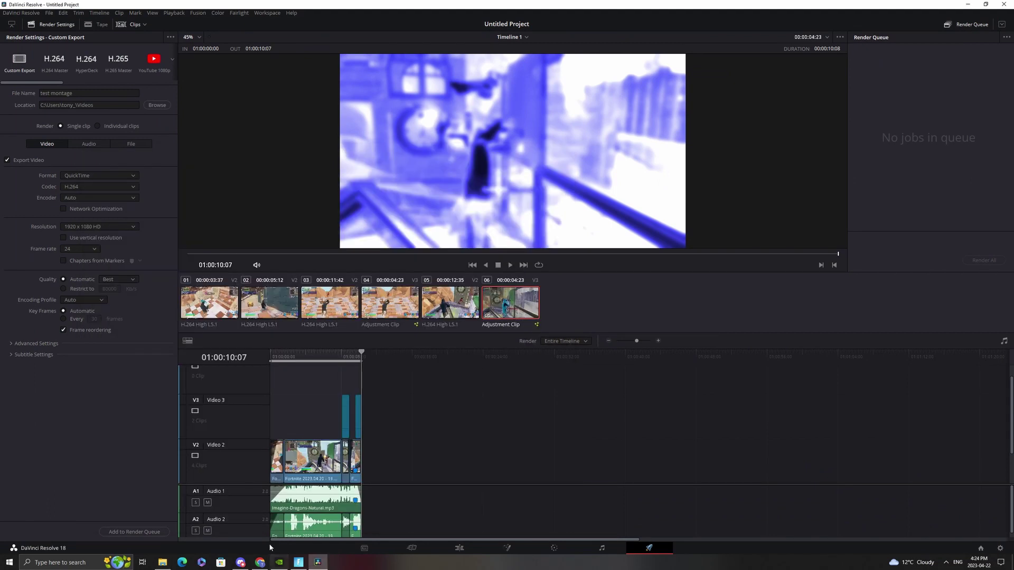
pyautogui.click(259, 563)
pyautogui.scroll(4, 902, 90)
pyautogui.scroll(4, 903, 91)
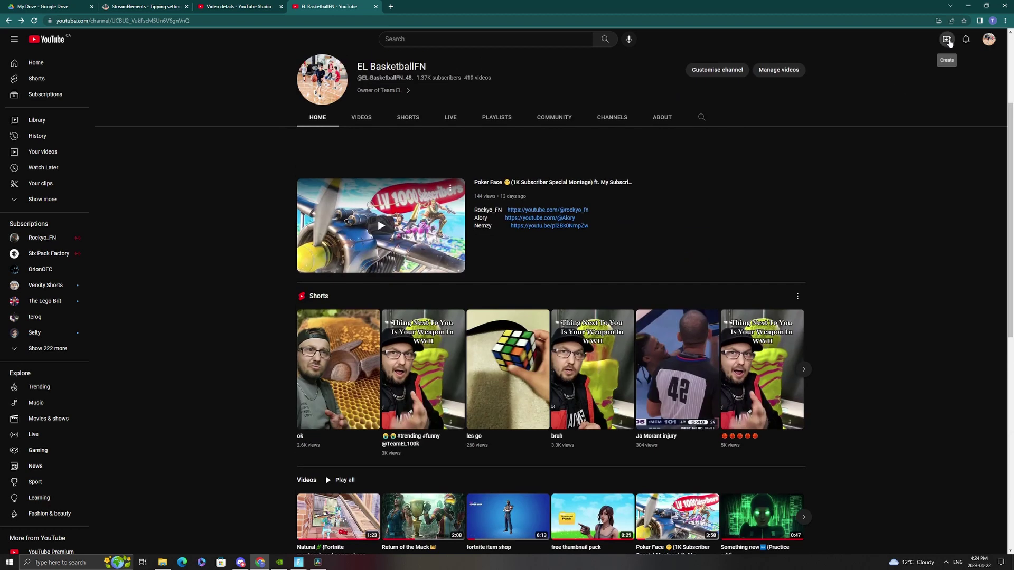
pyautogui.click(949, 42)
pyautogui.click(969, 58)
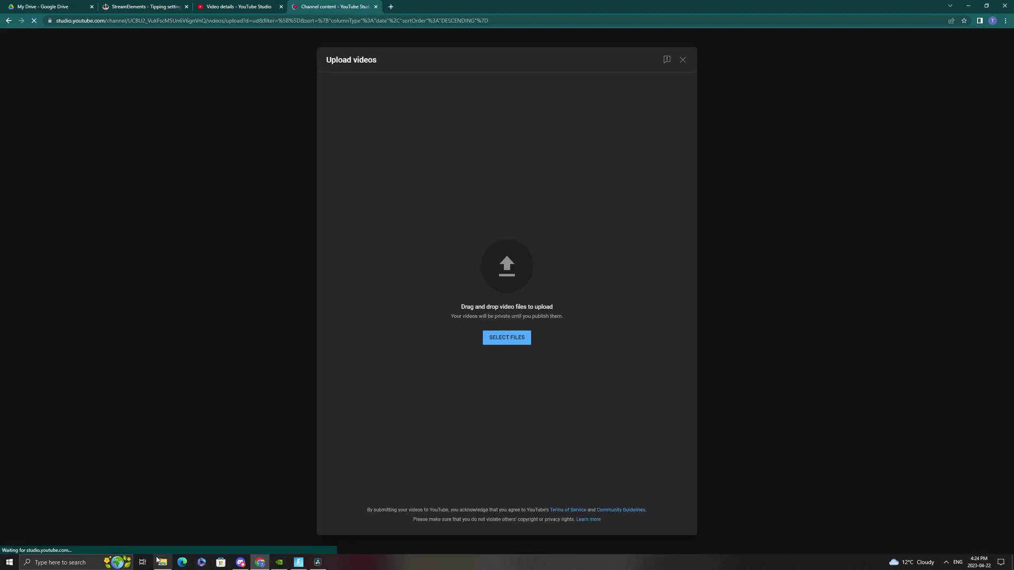
# Step: Drag 'test montage' from the Videos folder into the upload dialog, keeping the title 'test montage'
pyautogui.click(162, 562)
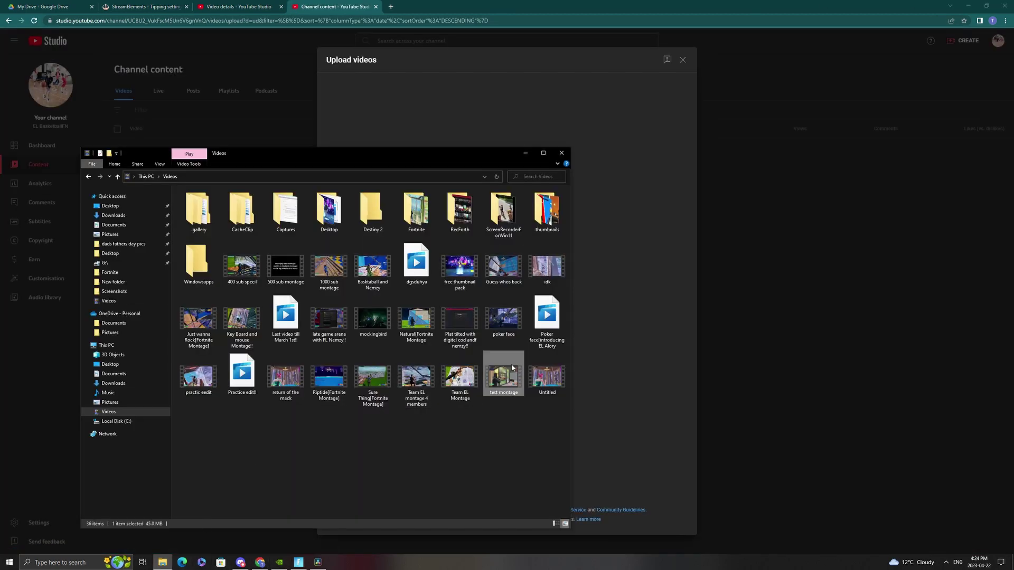
pyautogui.moveTo(511, 368); pyautogui.dragTo(542, 511)
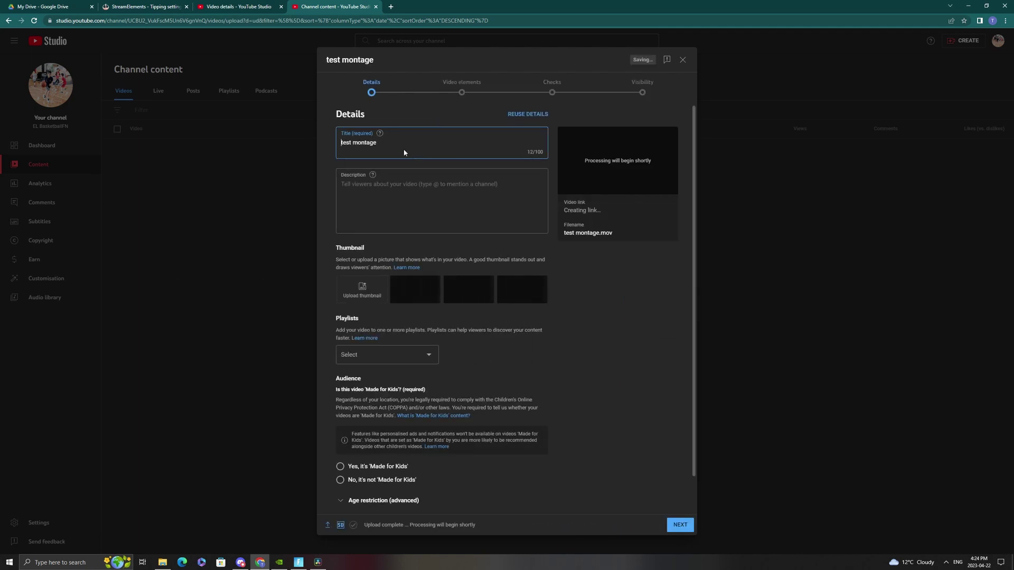
pyautogui.hotkey('ctrl', 'a')
pyautogui.click(524, 167)
pyautogui.click(520, 175)
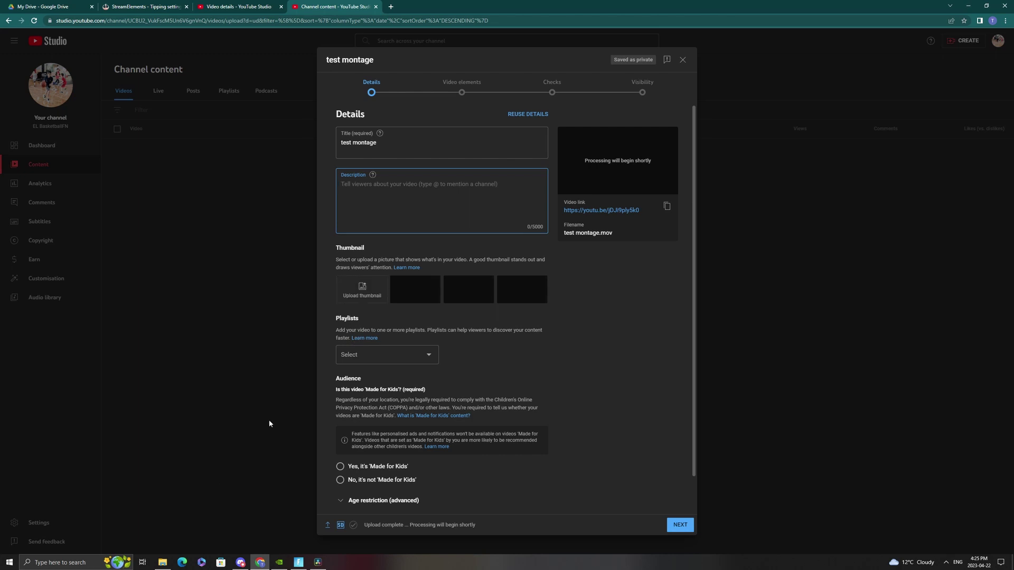
# Step: Set the blue-helmet Fortnite image from New folder as the custom thumbnail
pyautogui.click(382, 286)
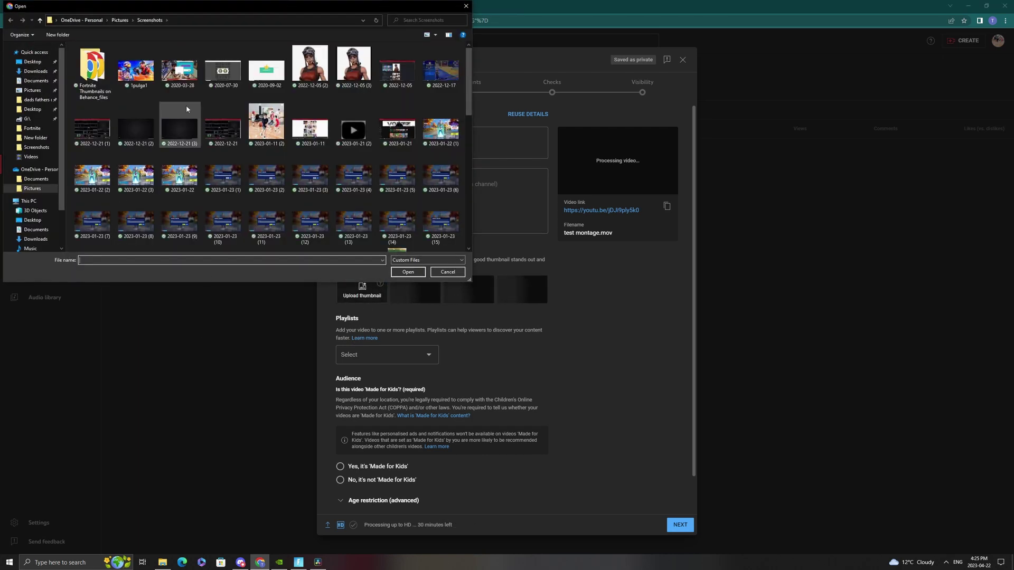
pyautogui.scroll(-10, 106, 137)
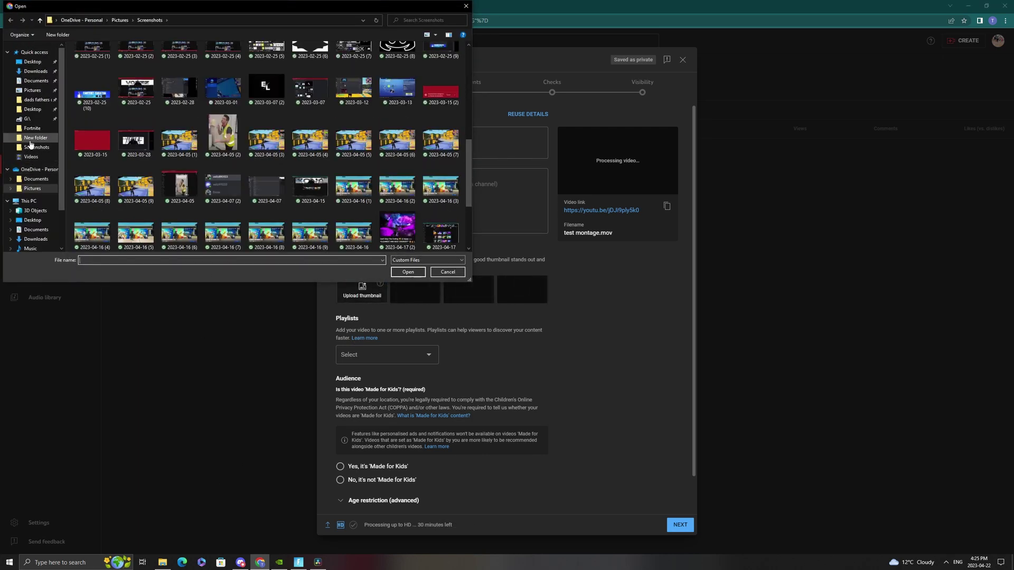
pyautogui.click(32, 138)
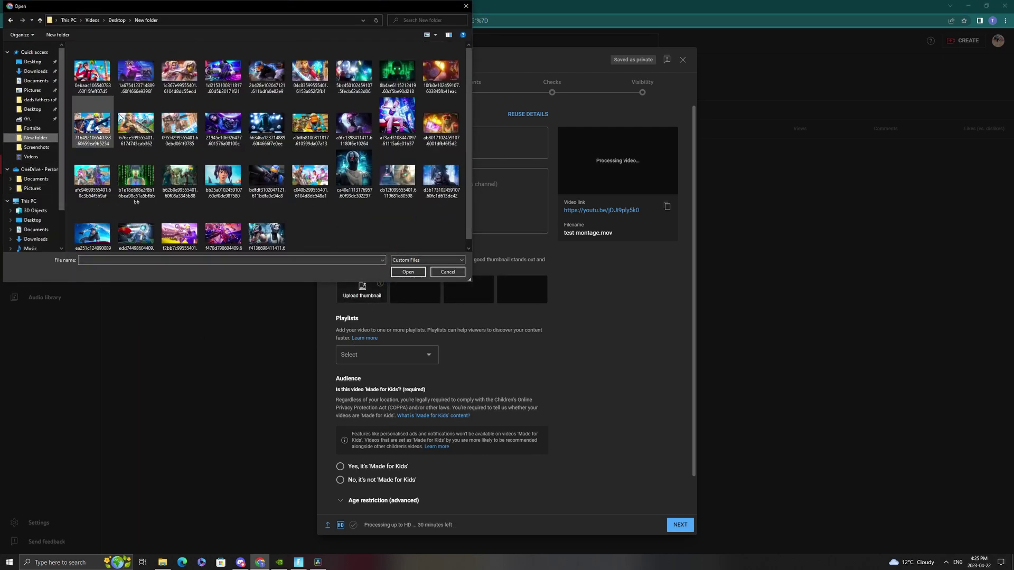
pyautogui.doubleClick(276, 174)
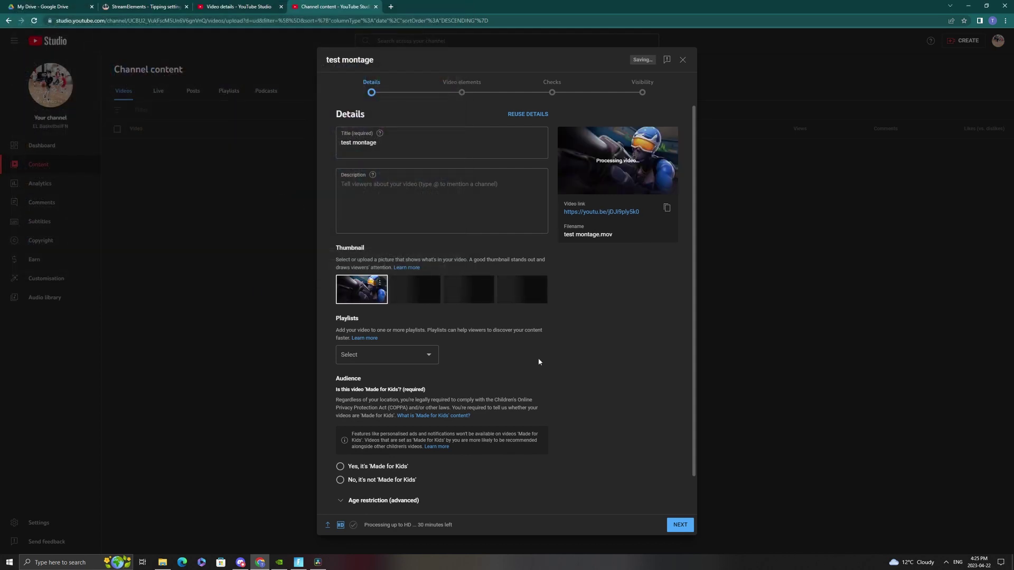
# Step: Mark the video not made for kids, advance to visibility, choose Public, and close the dialog
pyautogui.click(353, 480)
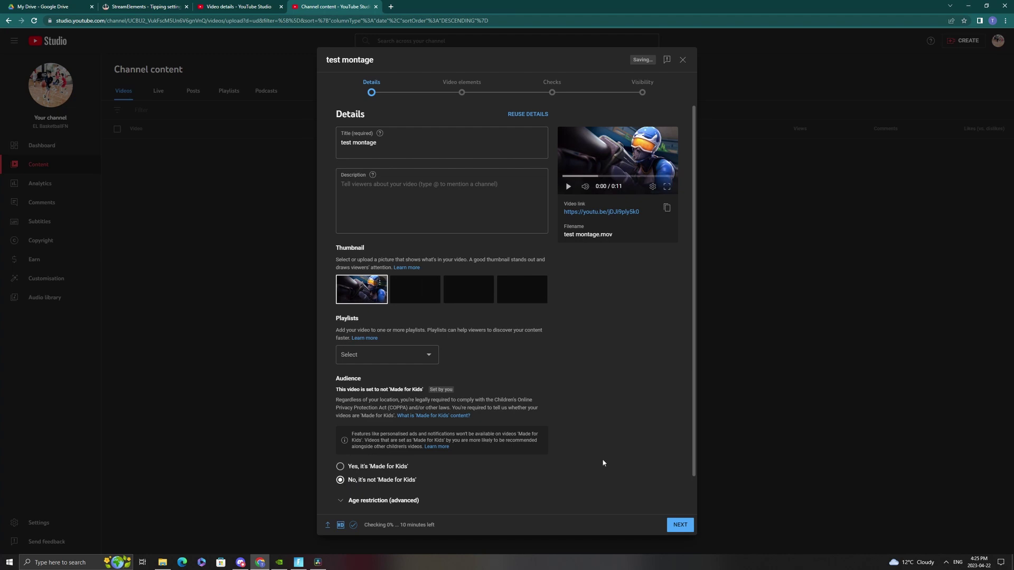
pyautogui.click(686, 523)
pyautogui.click(681, 520)
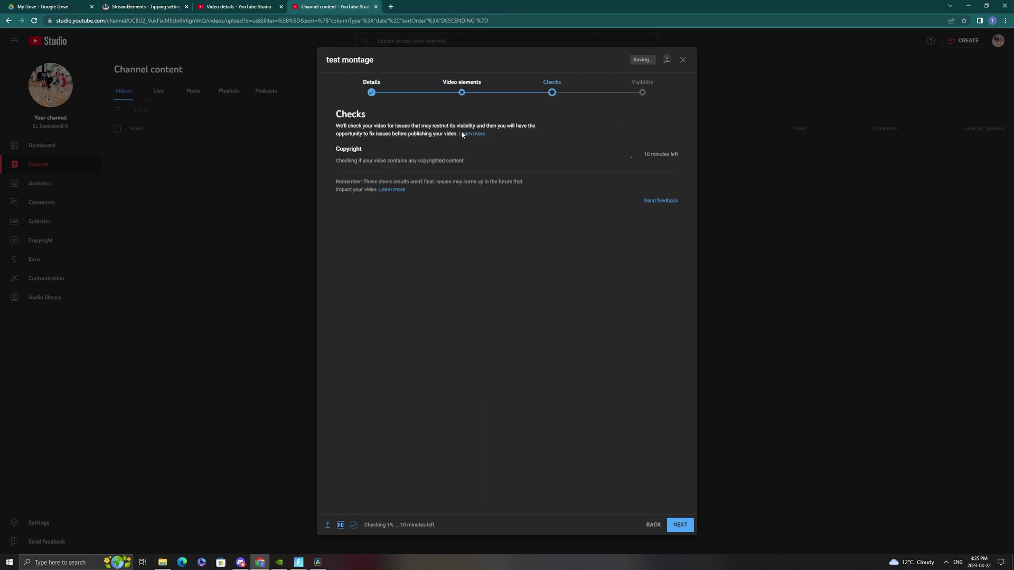
pyautogui.click(685, 523)
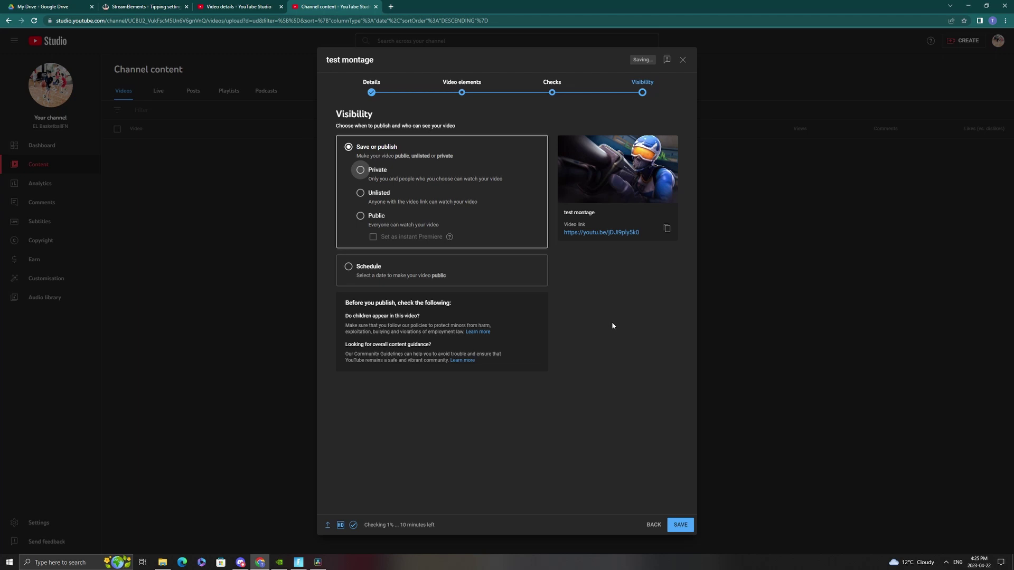
pyautogui.click(360, 216)
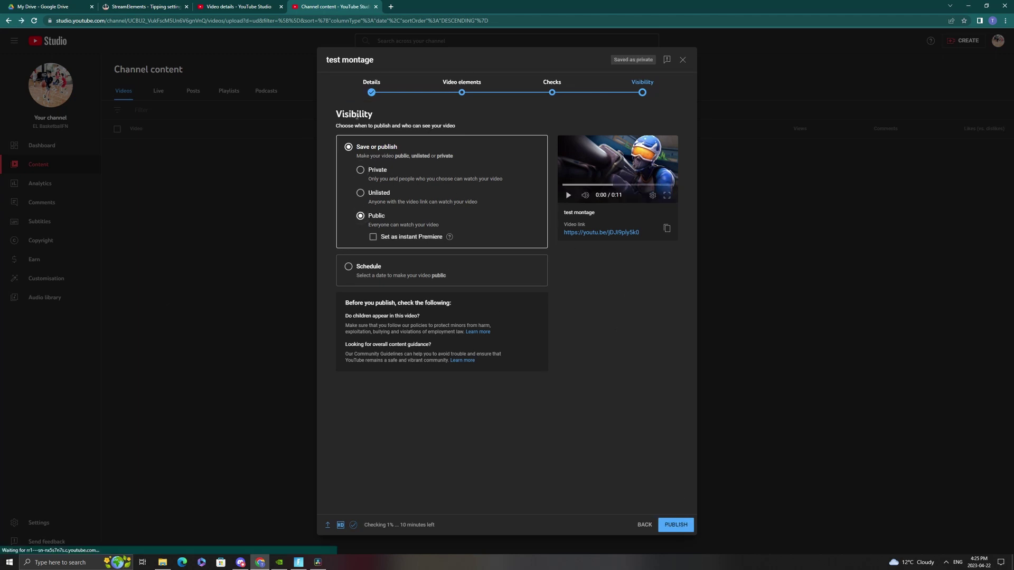
pyautogui.click(682, 60)
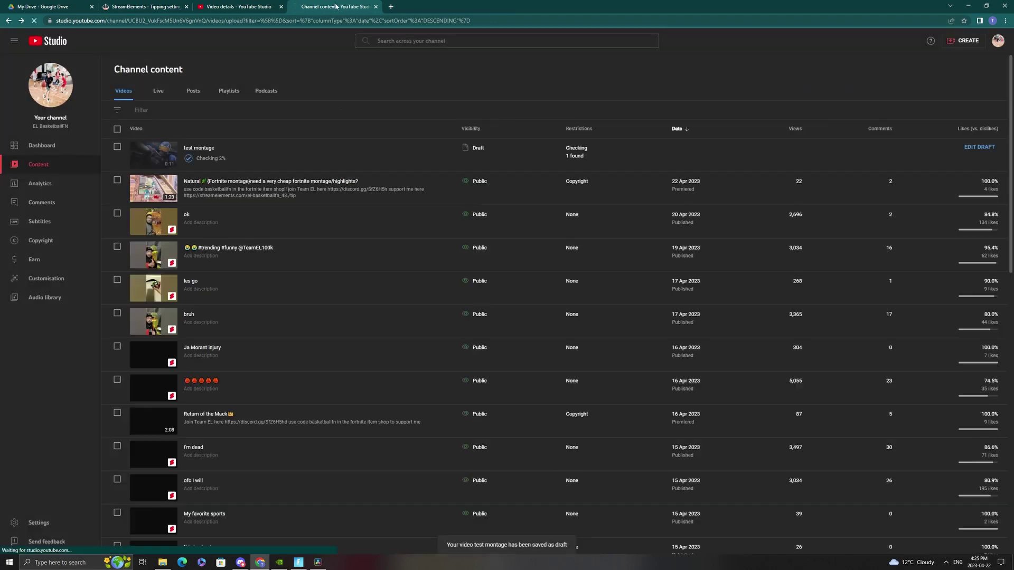
# Step: Return to the channel page and bring up the GeForce Experience overlay
pyautogui.hotkey('alt', 'Left')
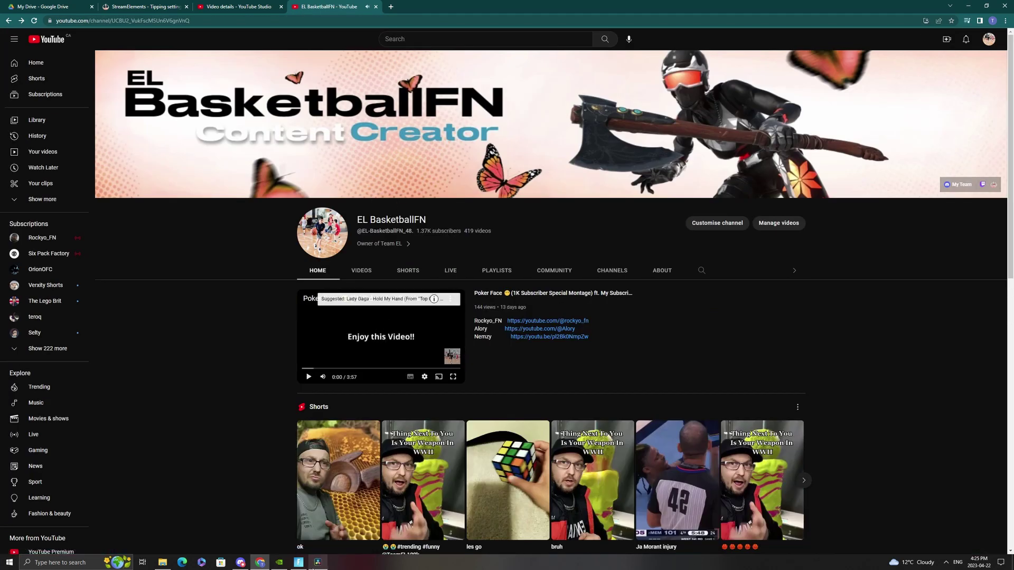
pyautogui.click(282, 564)
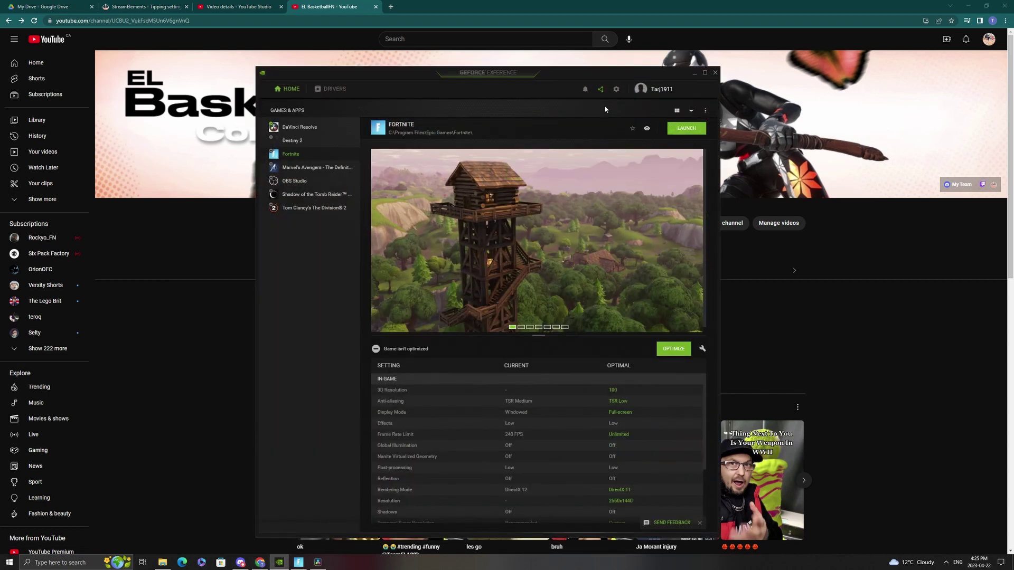
pyautogui.click(600, 92)
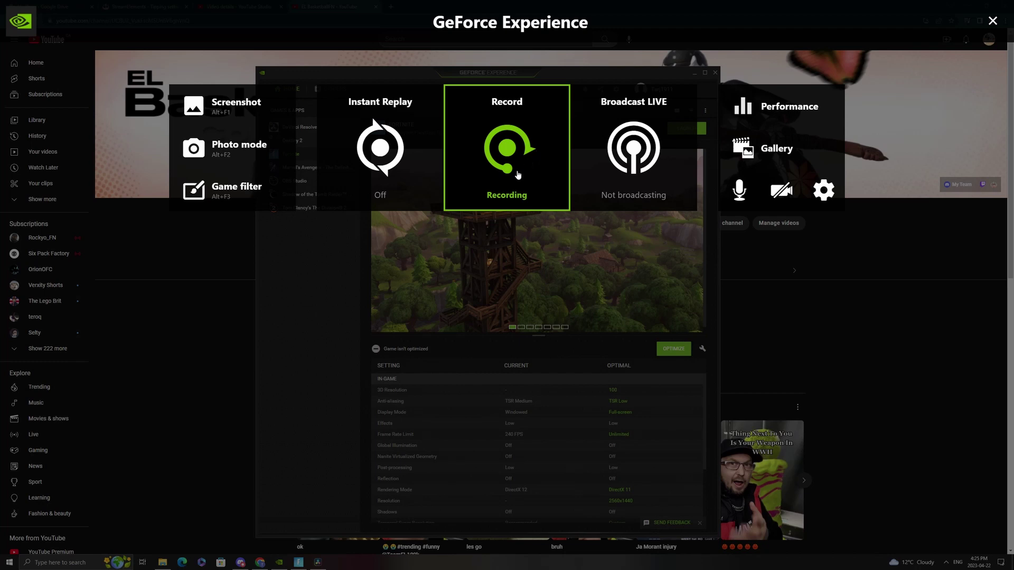